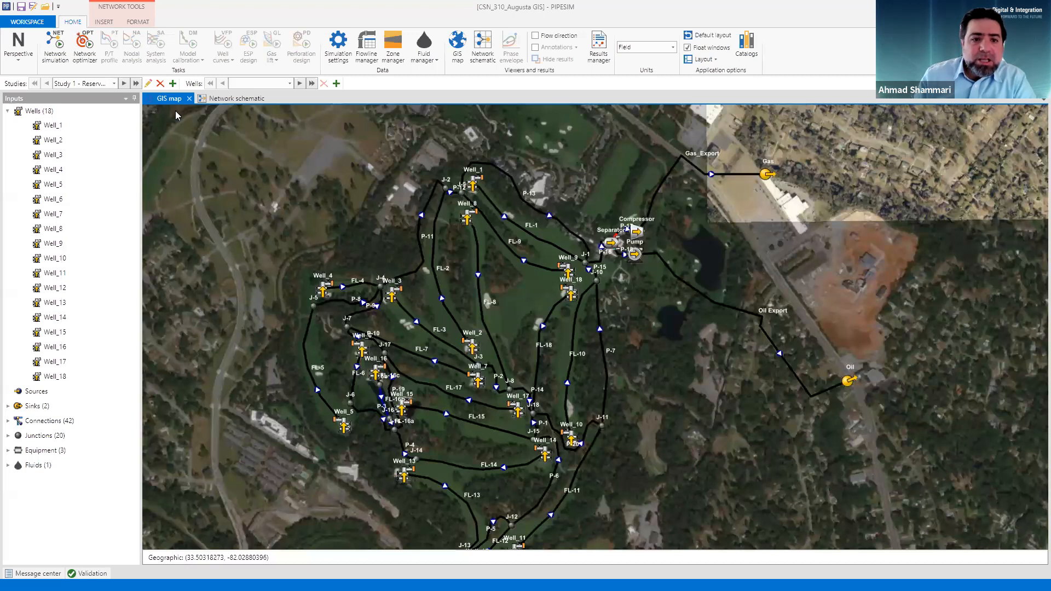
Step: Open flowline FL-4 from the network schematic and examine the horizontal and measured distances in its profile data
{"action": "left_click", "coordinate": [222, 100]}
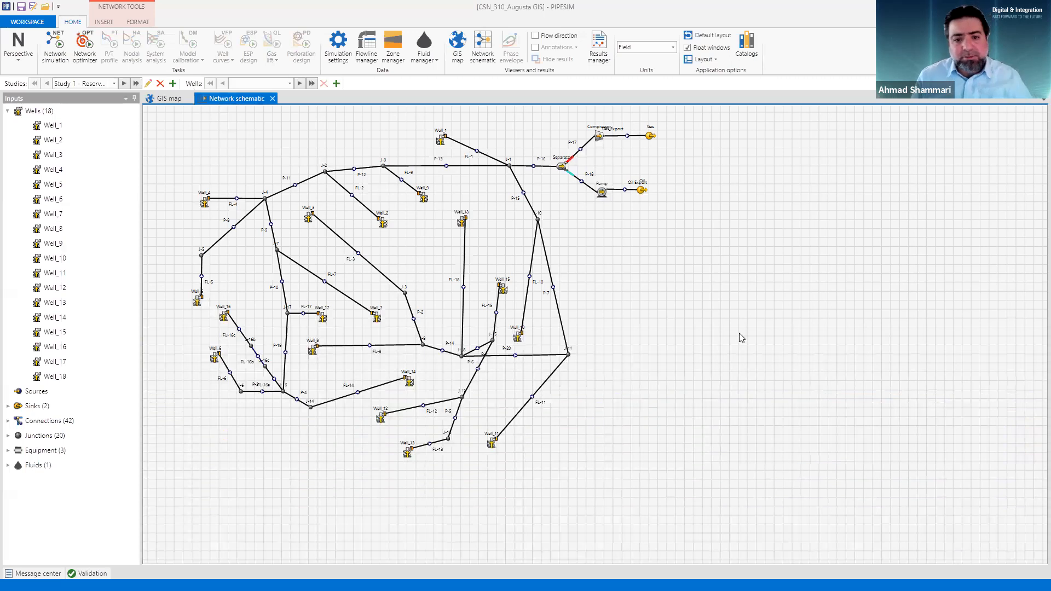
{"action": "scroll", "coordinate": [623, 348], "scroll_direction": "up", "scroll_amount": 3}
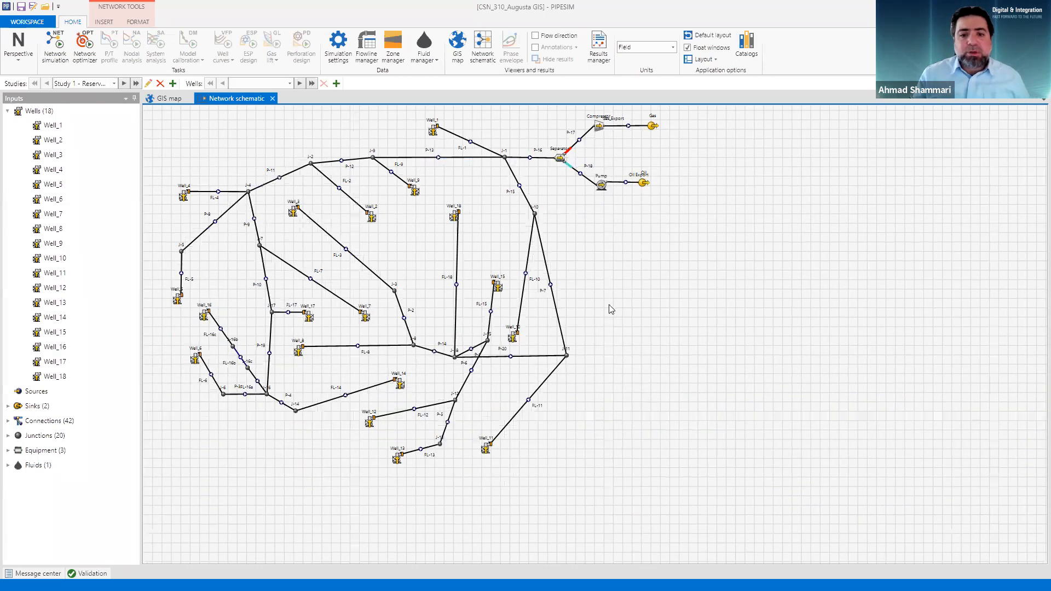
{"action": "left_click_drag", "start_coordinate": [712, 344], "coordinate": [745, 346]}
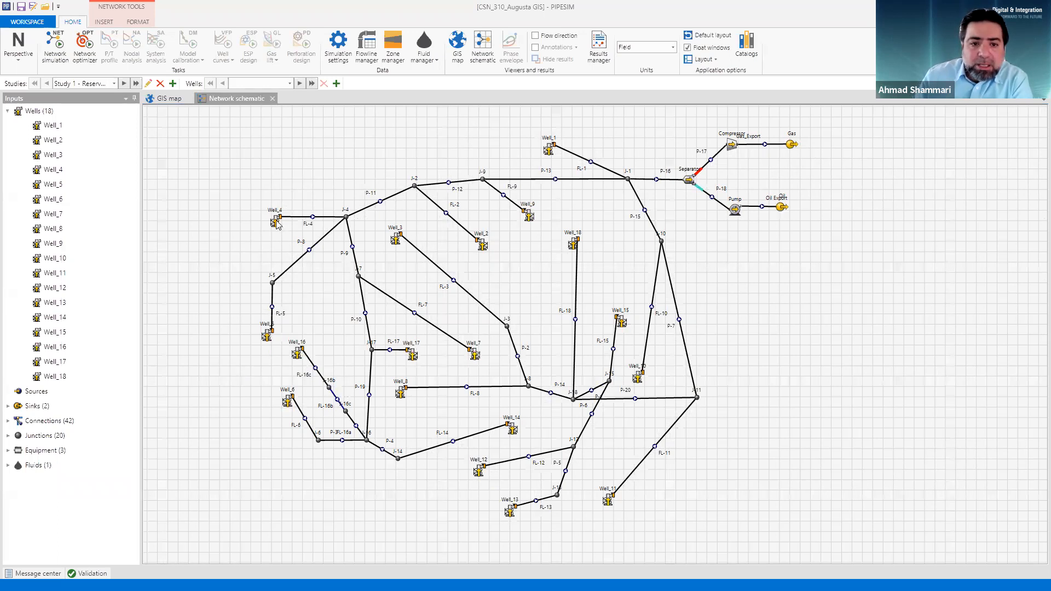
{"action": "left_click", "coordinate": [305, 221]}
{"action": "double_click", "coordinate": [305, 220]}
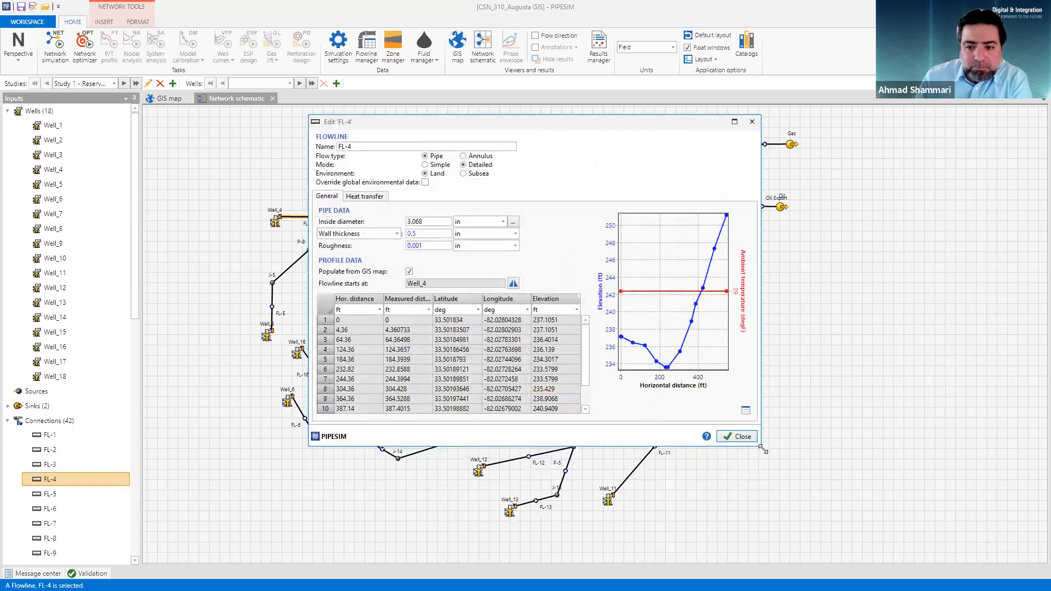
{"action": "left_click_drag", "start_coordinate": [763, 449], "coordinate": [900, 517]}
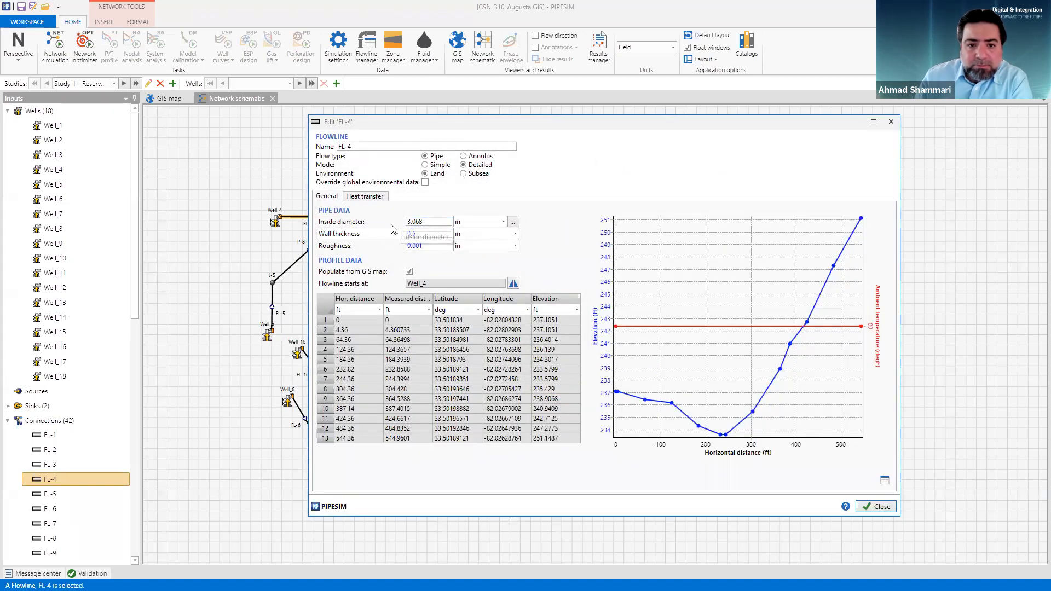
{"action": "left_click_drag", "start_coordinate": [361, 323], "coordinate": [362, 448]}
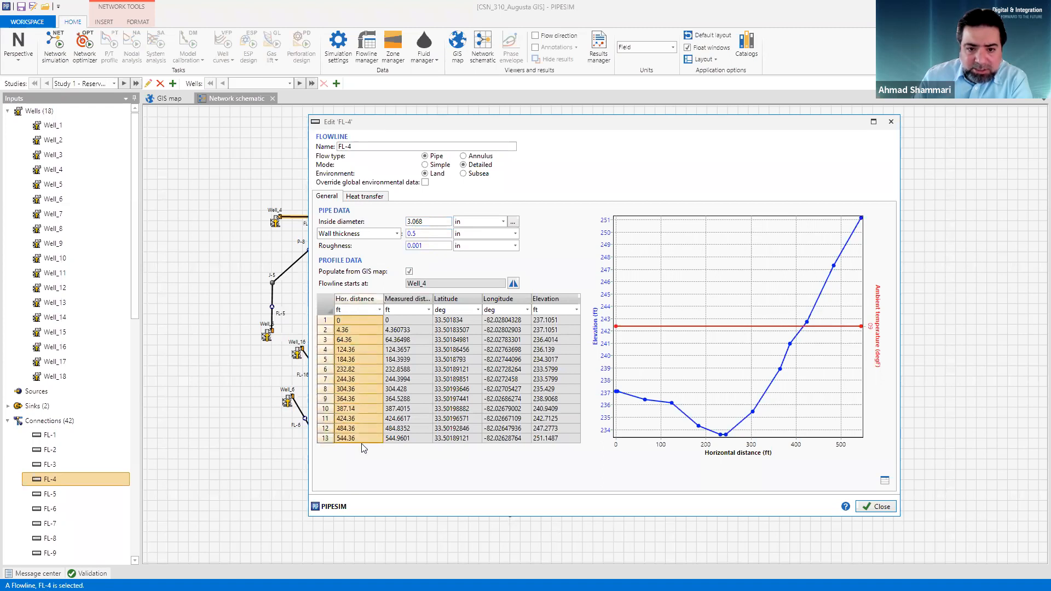
{"action": "left_click_drag", "start_coordinate": [406, 322], "coordinate": [404, 445]}
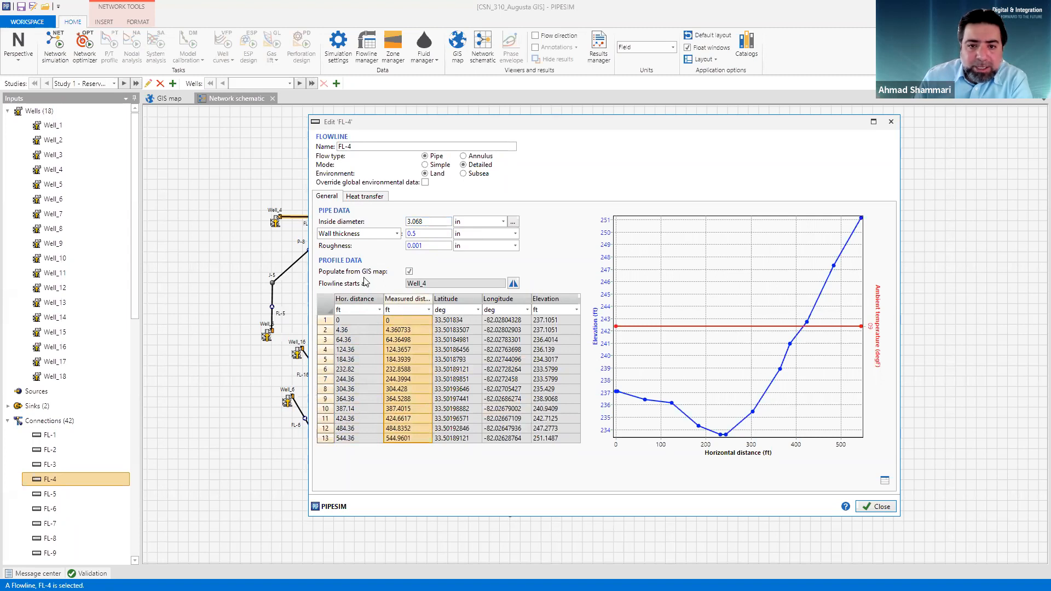
{"action": "key", "text": "Return"}
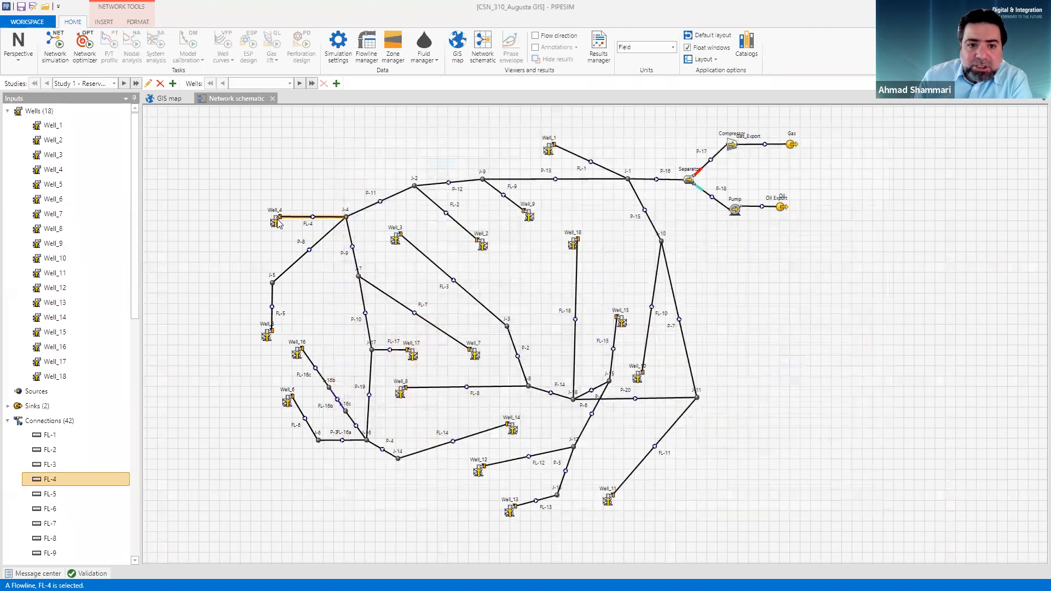
Step: Open flowline FL-4 from the GIS map to compare its profile data, and return to the map
{"action": "left_click", "coordinate": [276, 221]}
{"action": "left_click", "coordinate": [170, 99]}
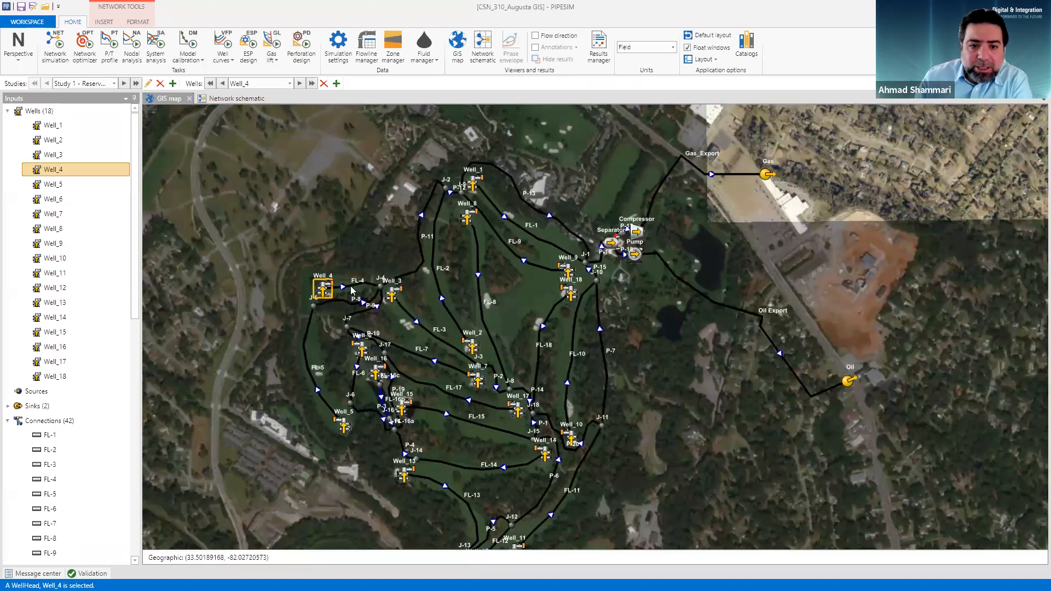
{"action": "left_click", "coordinate": [353, 291]}
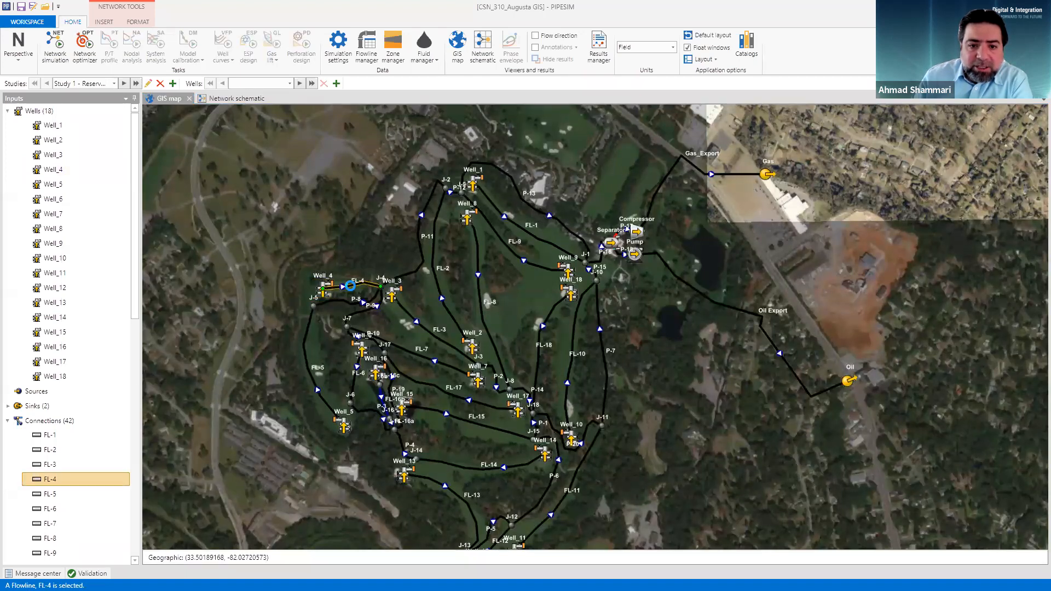
{"action": "double_click", "coordinate": [352, 290]}
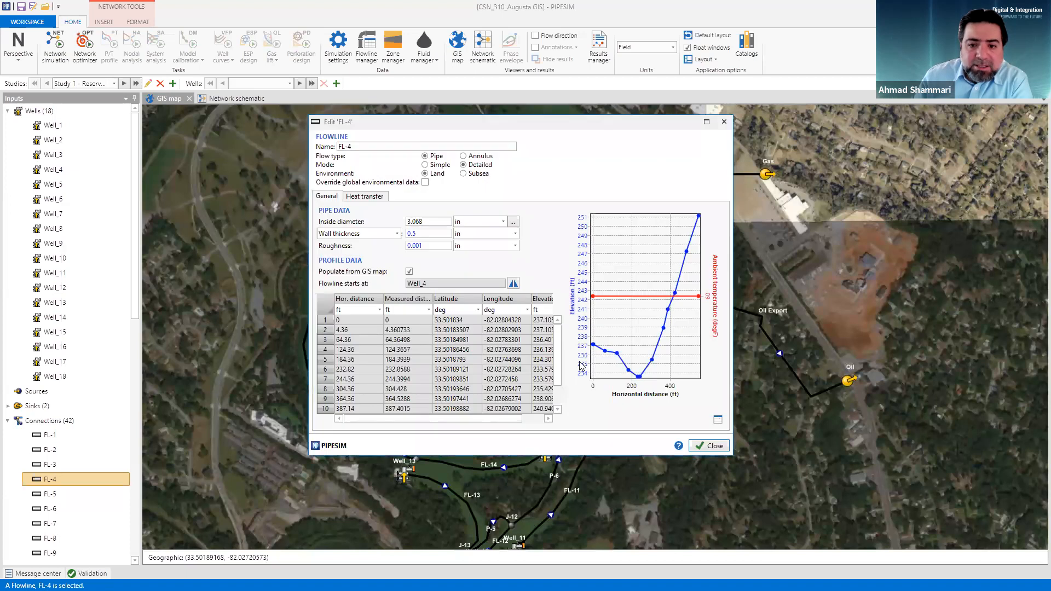
{"action": "left_click", "coordinate": [740, 436]}
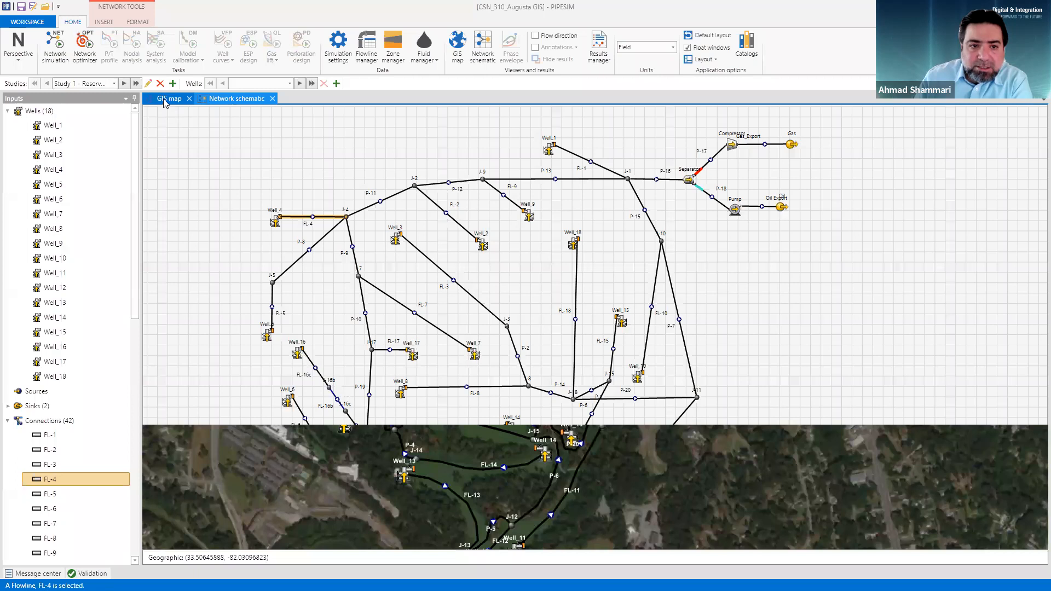
{"action": "left_click", "coordinate": [164, 100]}
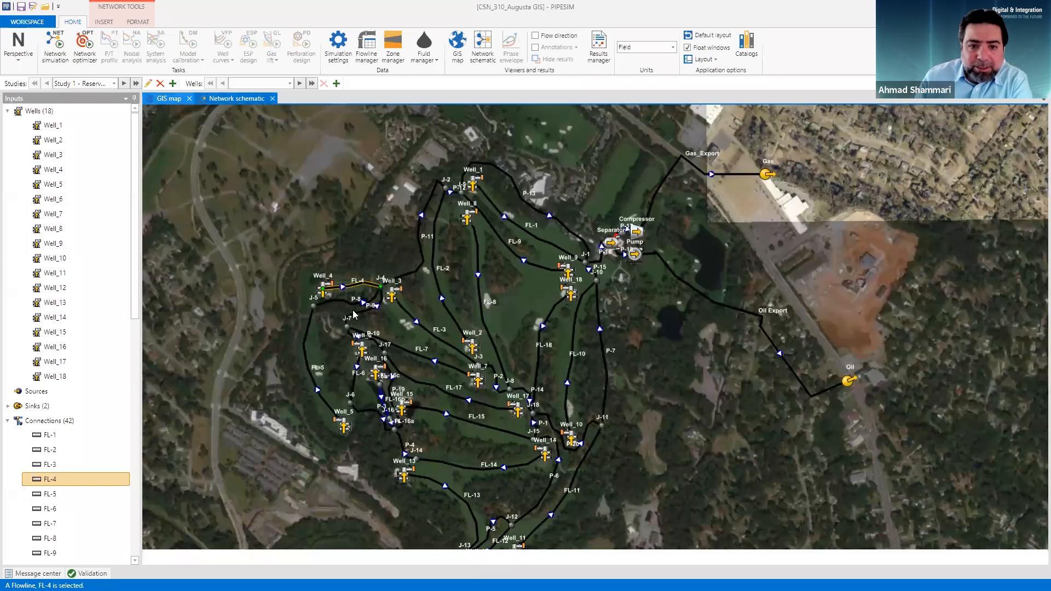
Step: Display the GIS nodes to inspect the route points of flowline P-11, and hide them again
{"action": "left_click", "coordinate": [422, 246]}
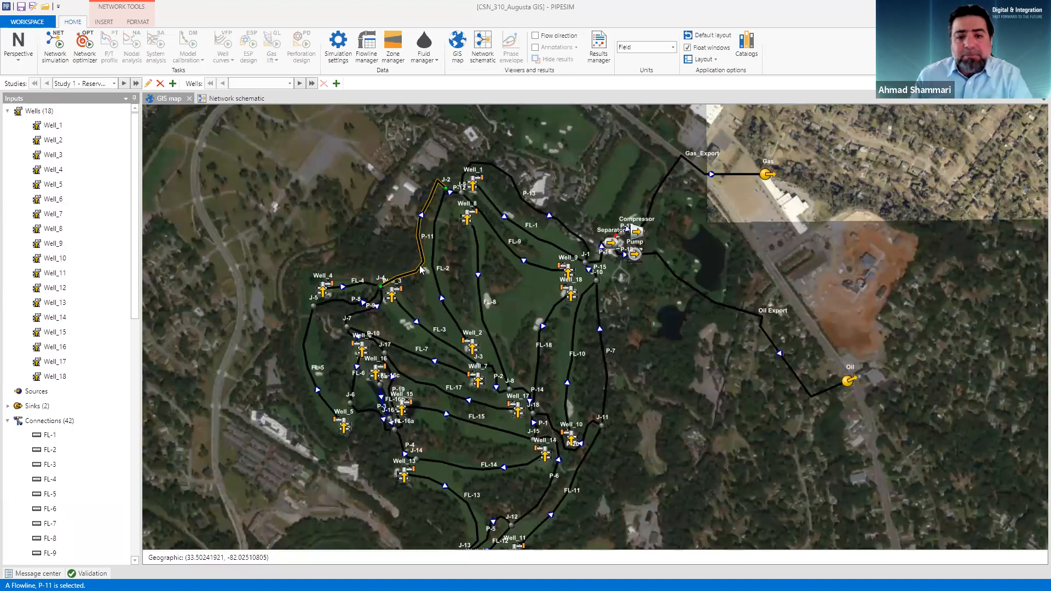
{"action": "left_click", "coordinate": [138, 23]}
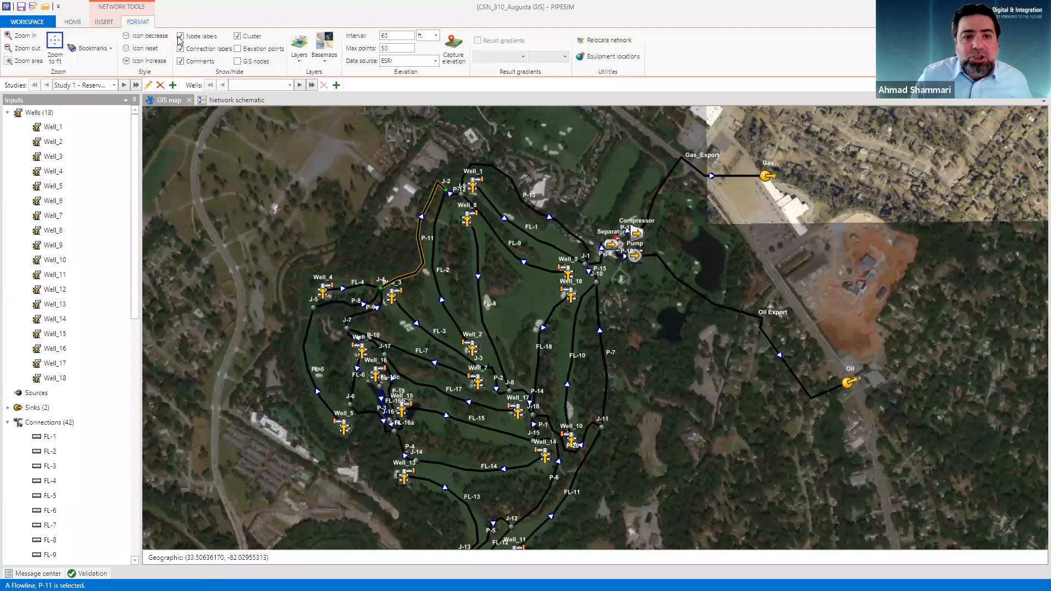
{"action": "left_click", "coordinate": [237, 61]}
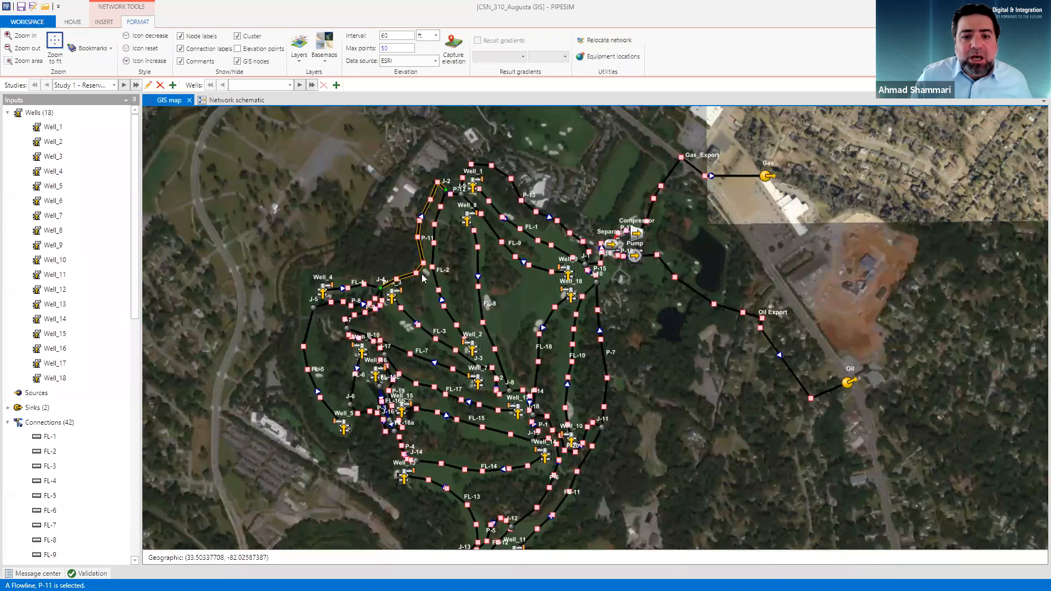
{"action": "scroll", "coordinate": [428, 258], "scroll_direction": "up", "scroll_amount": 3}
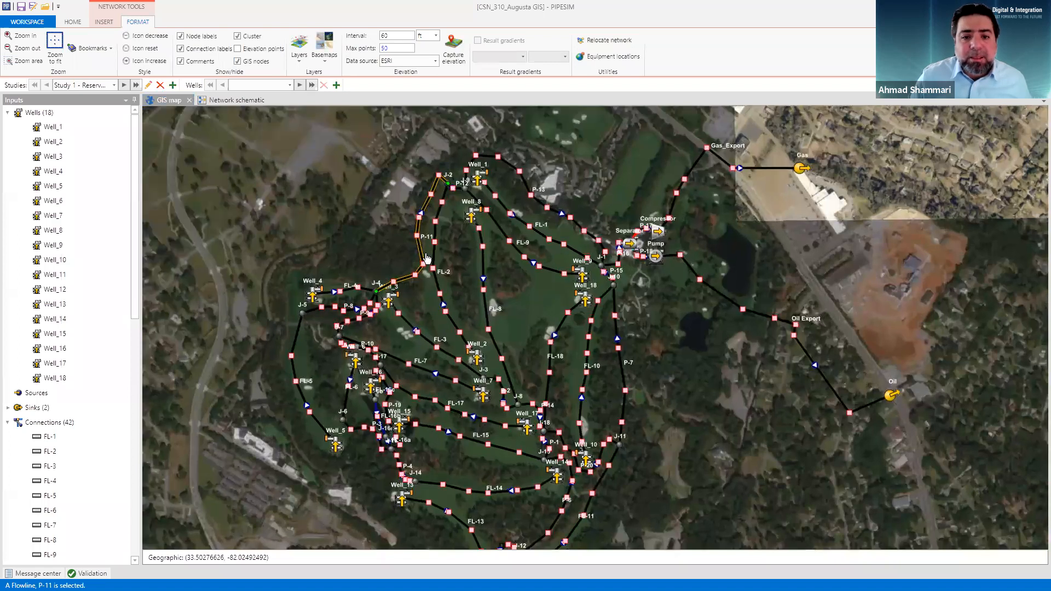
{"action": "scroll", "coordinate": [427, 258], "scroll_direction": "up", "scroll_amount": 2}
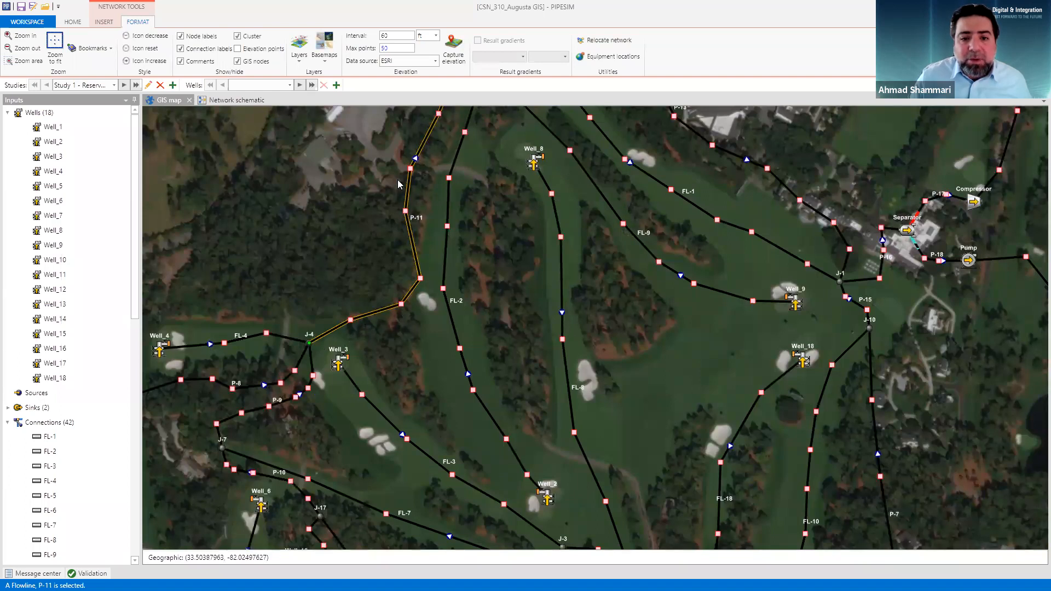
{"action": "left_click", "coordinate": [393, 319]}
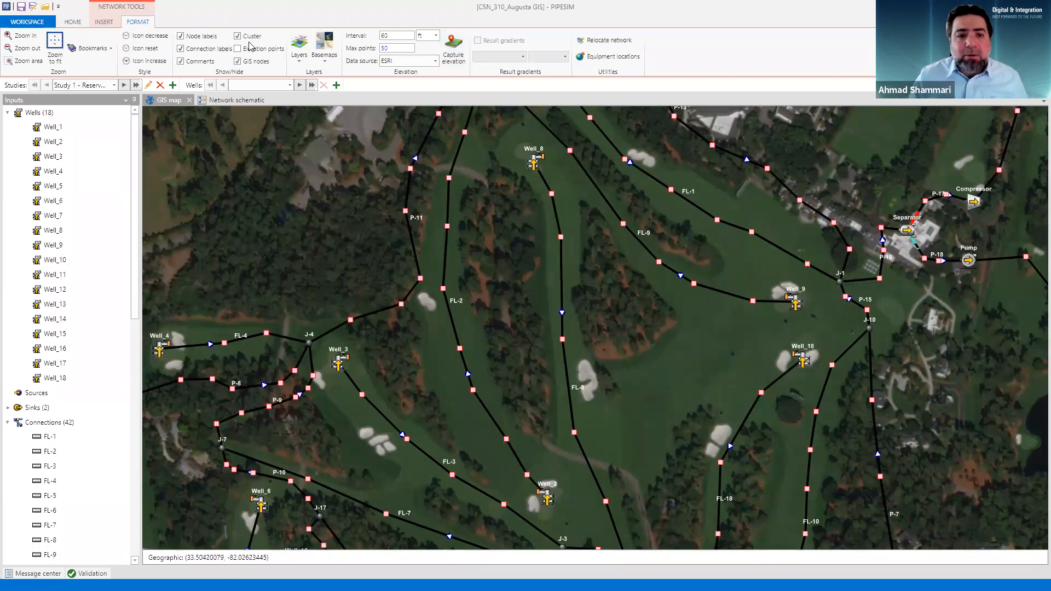
{"action": "left_click", "coordinate": [238, 61]}
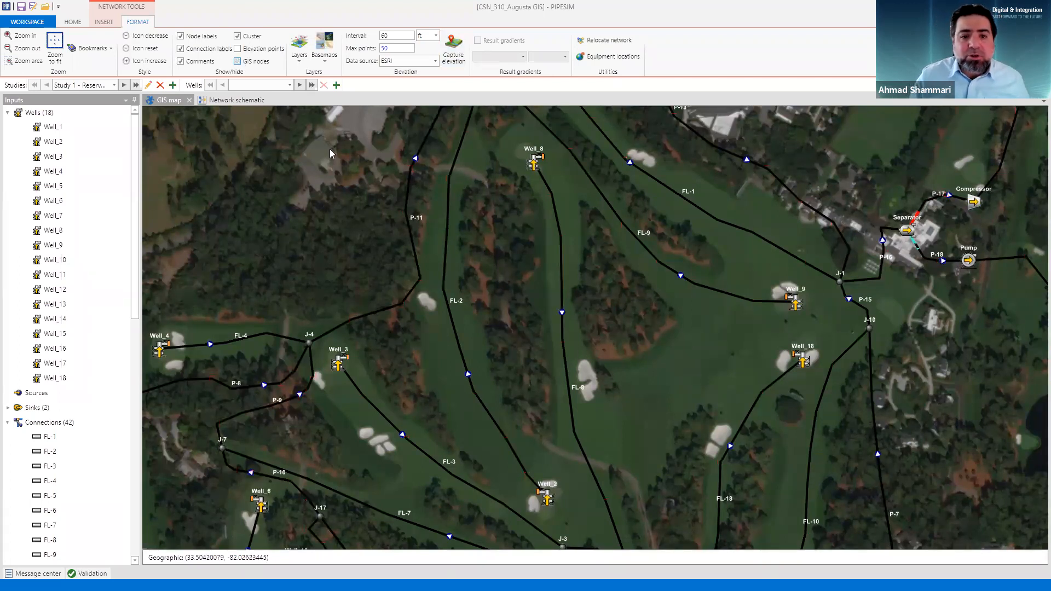
Step: Copy Well_4 on the GIS map and paste the duplicate just north of the original well
{"action": "scroll", "coordinate": [518, 357], "scroll_direction": "down", "scroll_amount": 1}
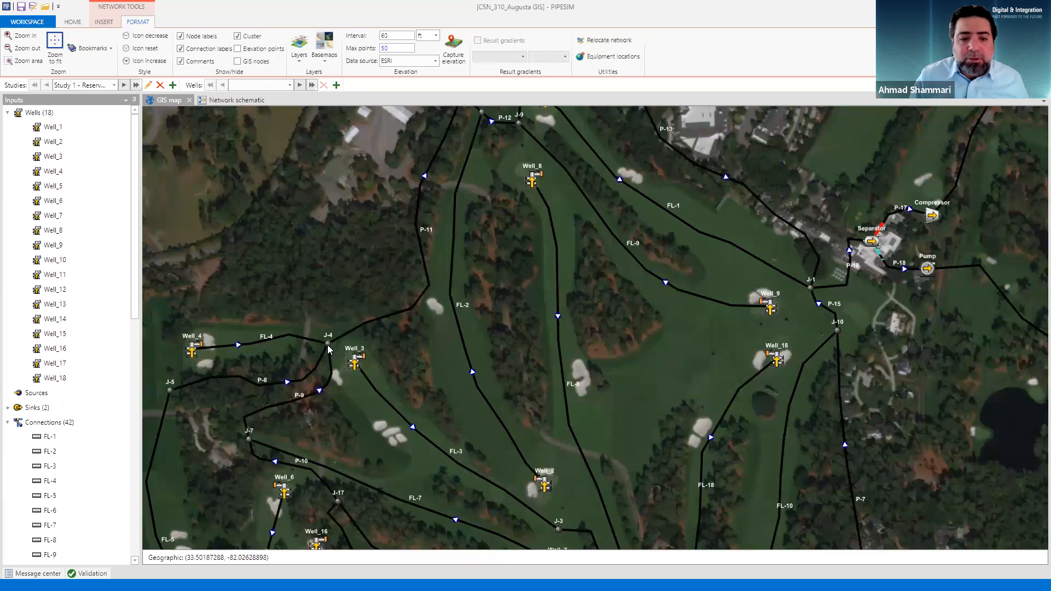
{"action": "left_click", "coordinate": [104, 22]}
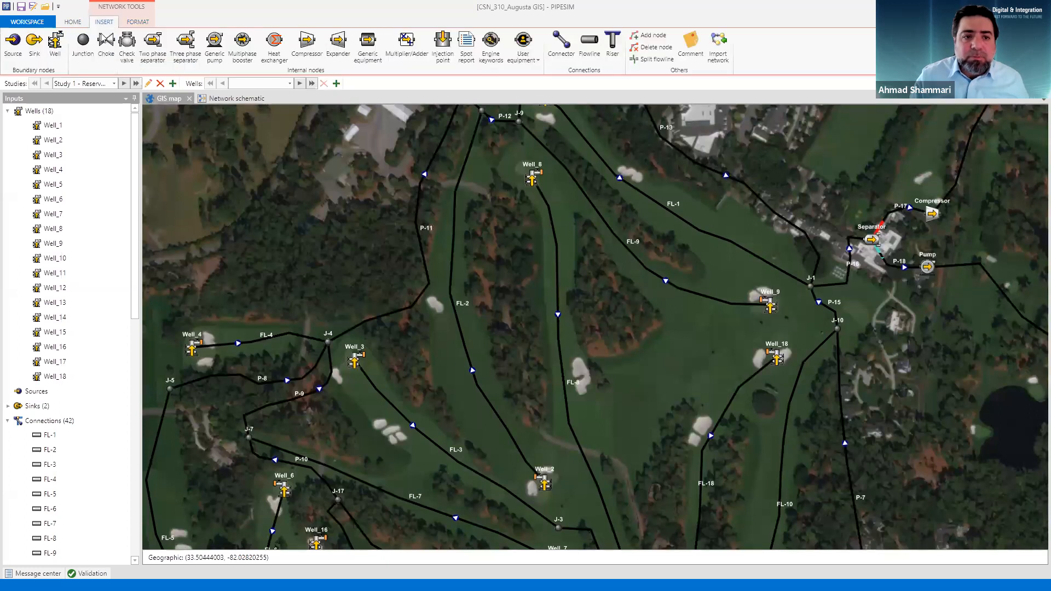
{"action": "right_click", "coordinate": [192, 348]}
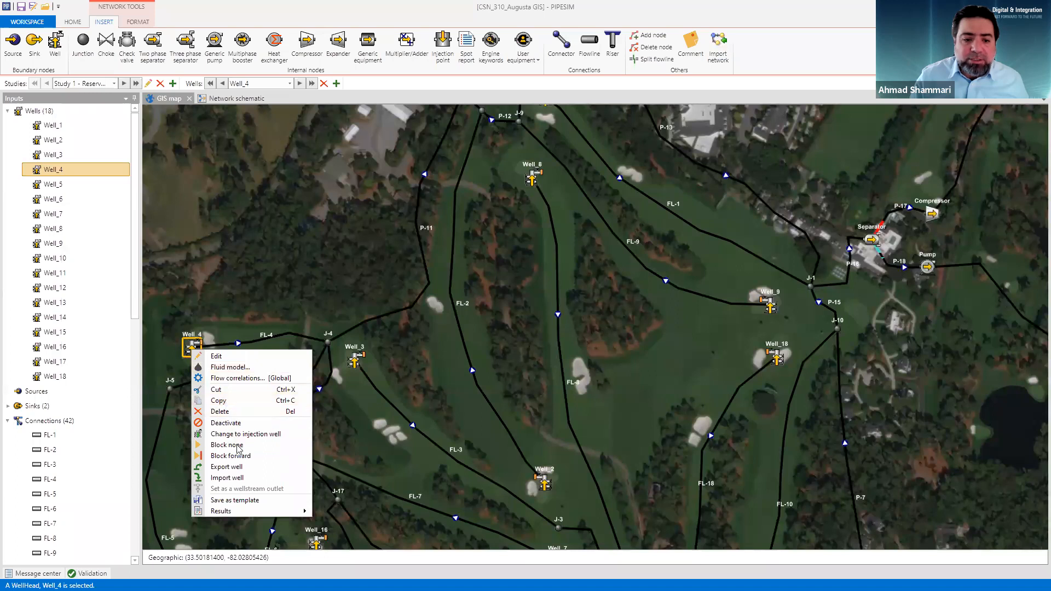
{"action": "left_click", "coordinate": [245, 406]}
{"action": "right_click", "coordinate": [198, 309]}
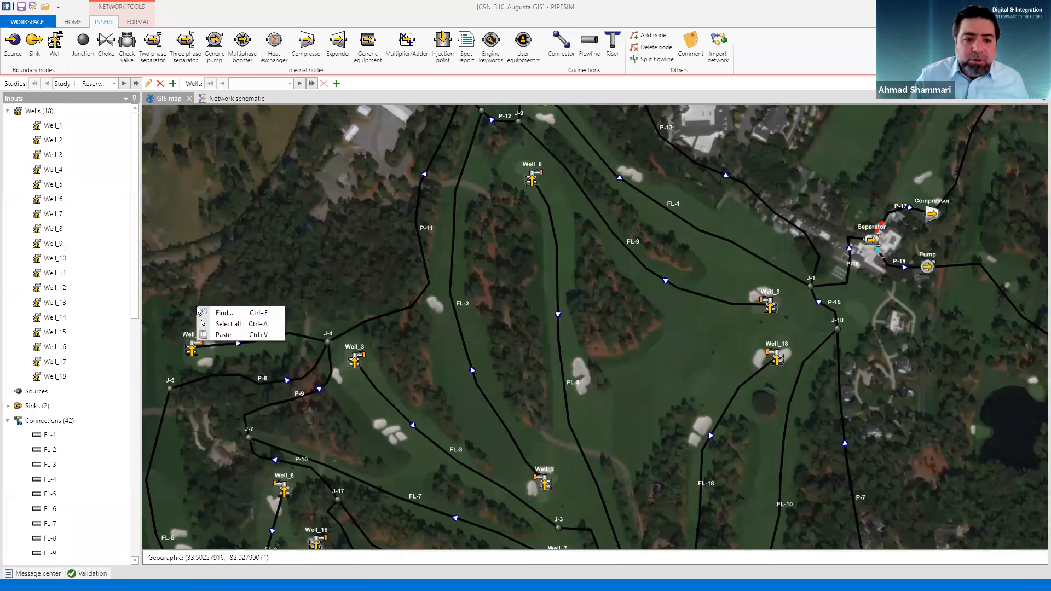
{"action": "left_click", "coordinate": [222, 334]}
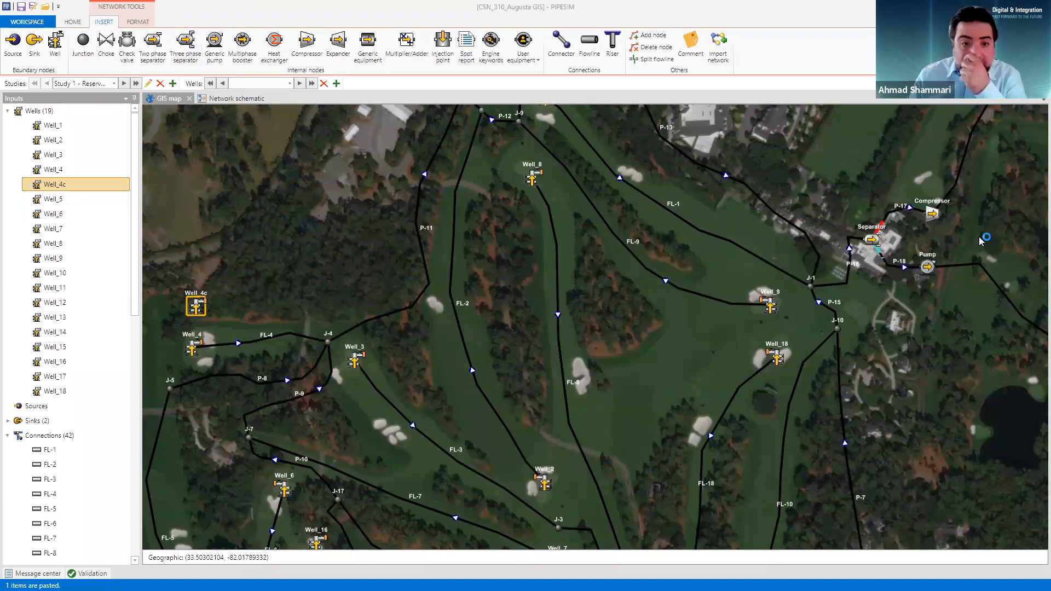
Step: Draw a flowline with several bends from the copied well to junction J-4 on the GIS map
{"action": "left_click_drag", "start_coordinate": [197, 308], "coordinate": [221, 318]}
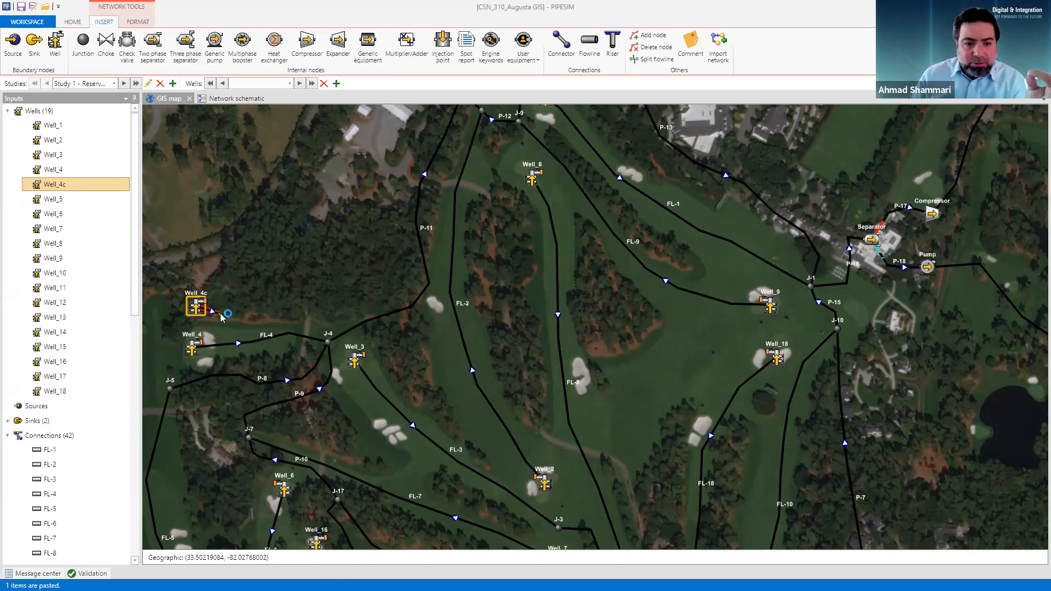
{"action": "left_click_drag", "start_coordinate": [221, 316], "coordinate": [328, 346]}
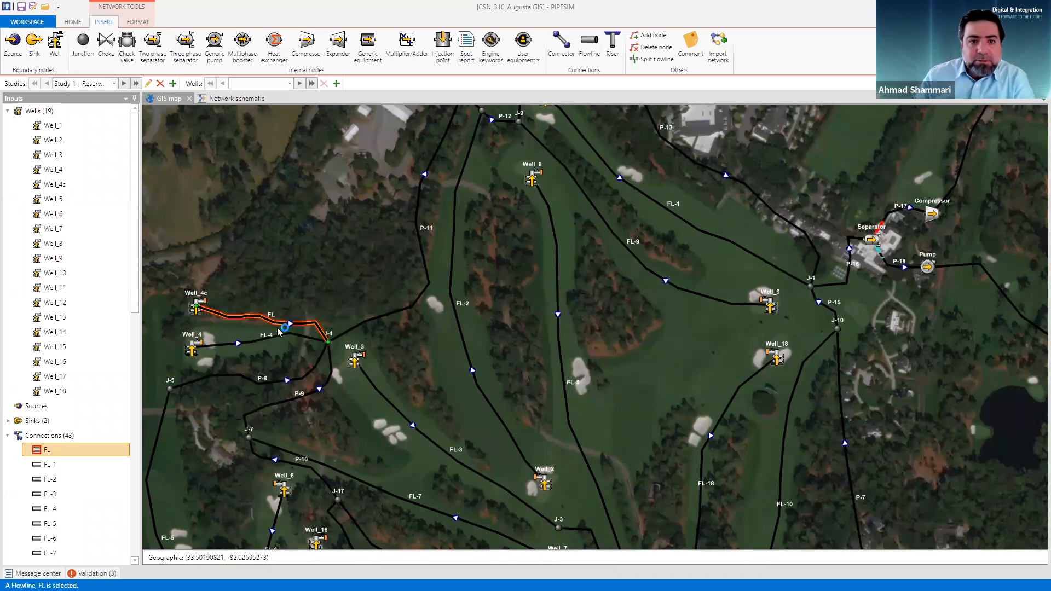
Step: Toggle the GIS nodes display and review the validation issues reported for the new flowline
{"action": "left_click", "coordinate": [138, 22]}
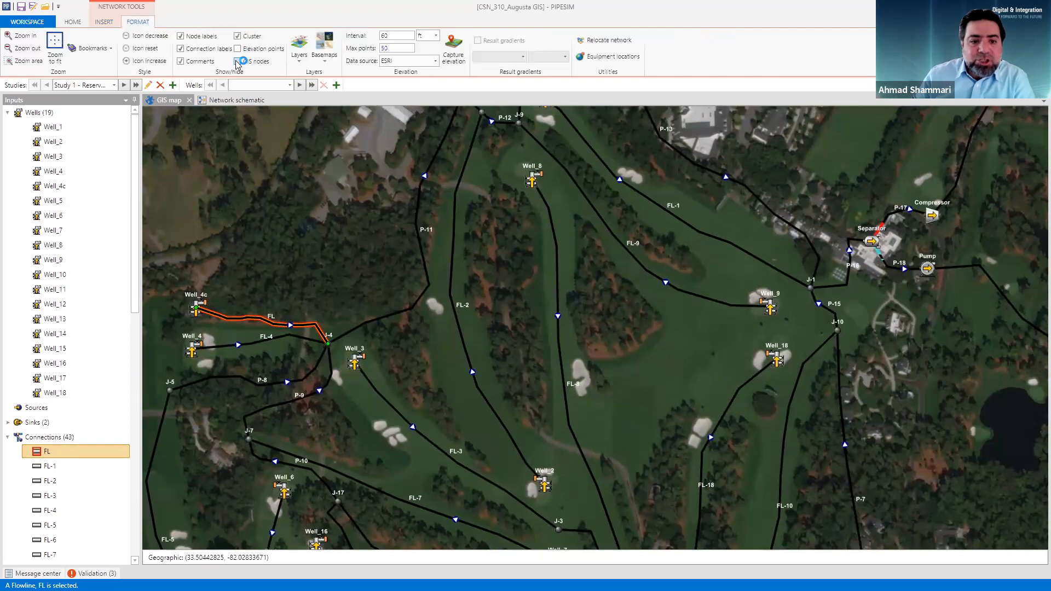
{"action": "left_click", "coordinate": [238, 61]}
{"action": "left_click", "coordinate": [239, 61]}
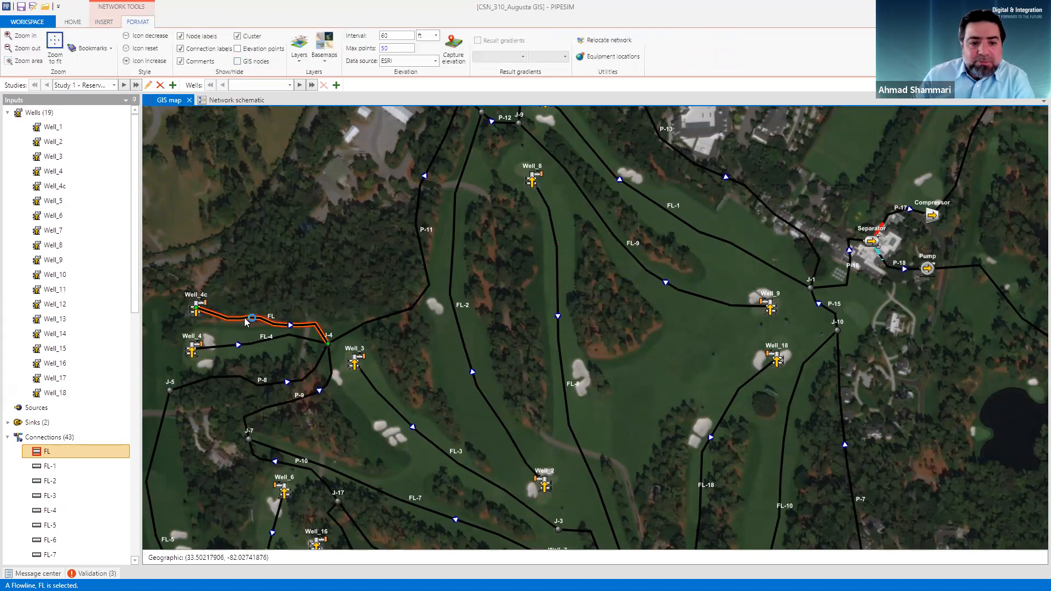
{"action": "left_click", "coordinate": [92, 573]}
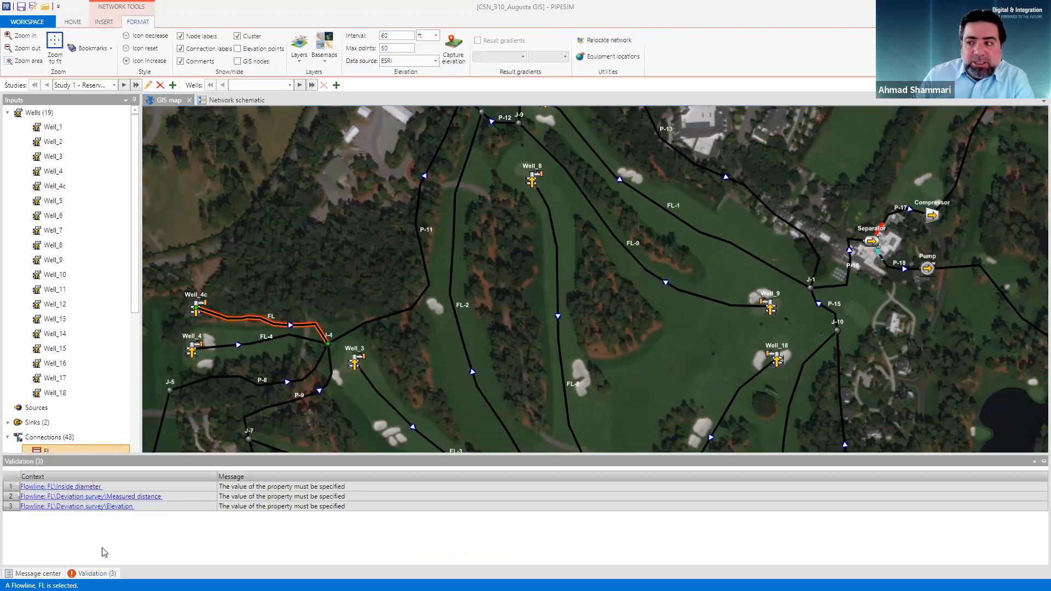
Step: Open the new flowline from the copied well for editing and set its inside diameter to 4 in
{"action": "left_click", "coordinate": [243, 322]}
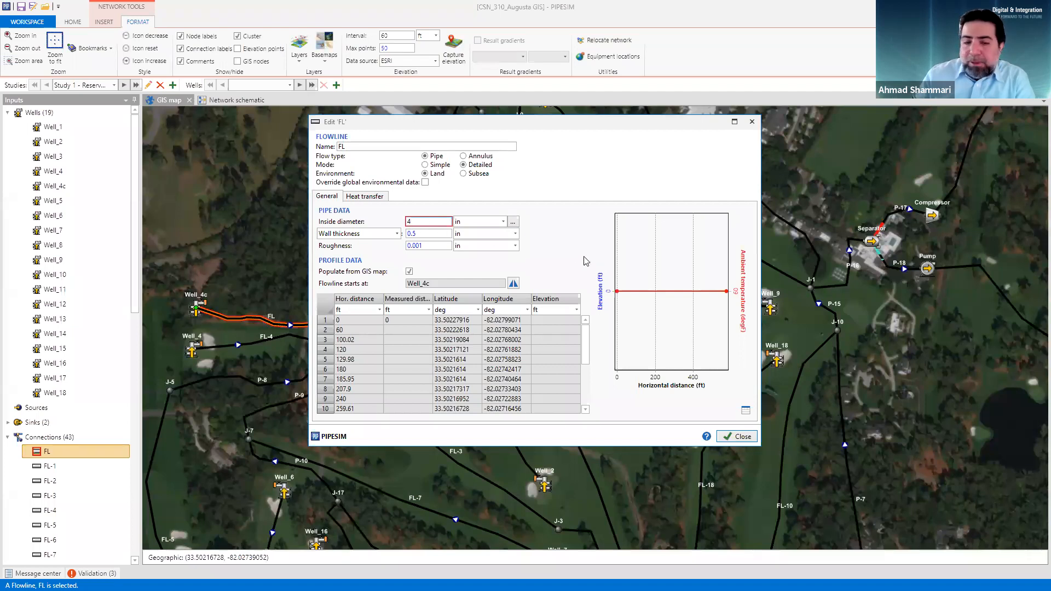
{"action": "type", "text": "4"}
{"action": "left_click", "coordinate": [426, 233]}
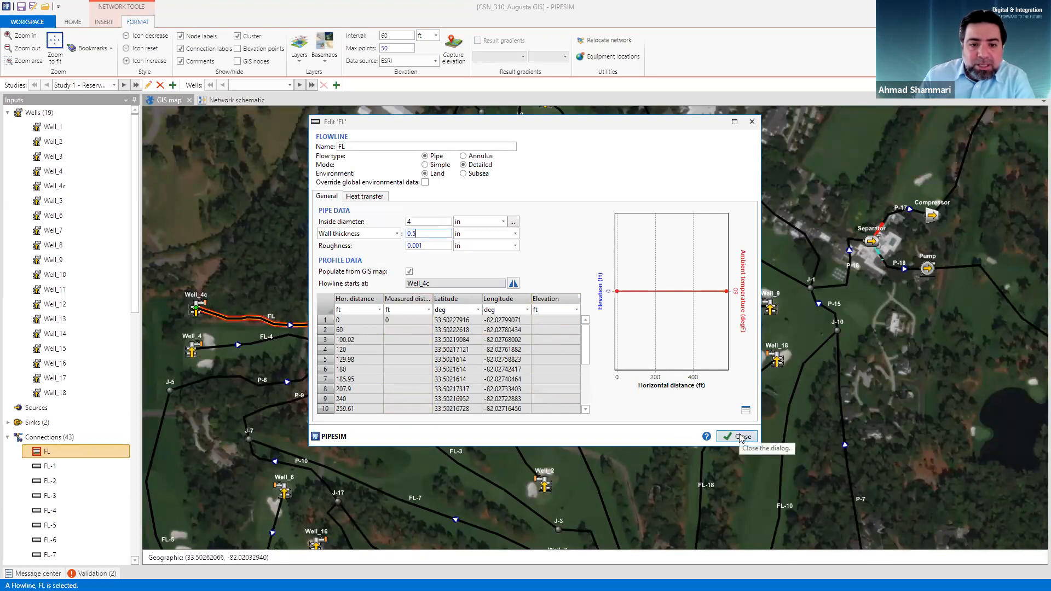
Step: Turn off populating the new flowline's profile from the GIS map to view the manual table, and re-enable it
{"action": "left_click", "coordinate": [408, 272]}
{"action": "left_click", "coordinate": [408, 272]}
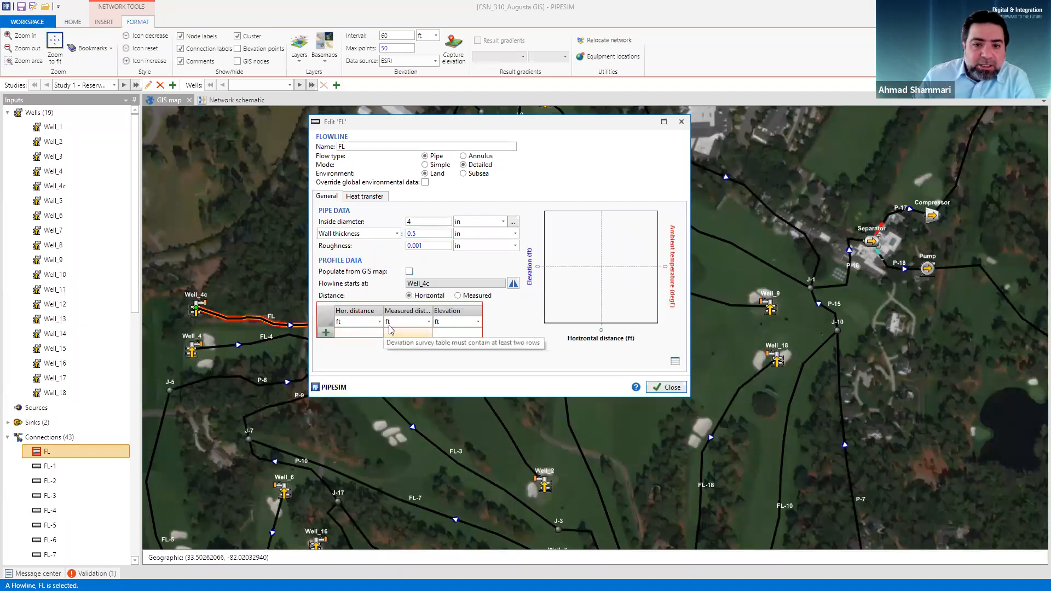
{"action": "left_click", "coordinate": [410, 272]}
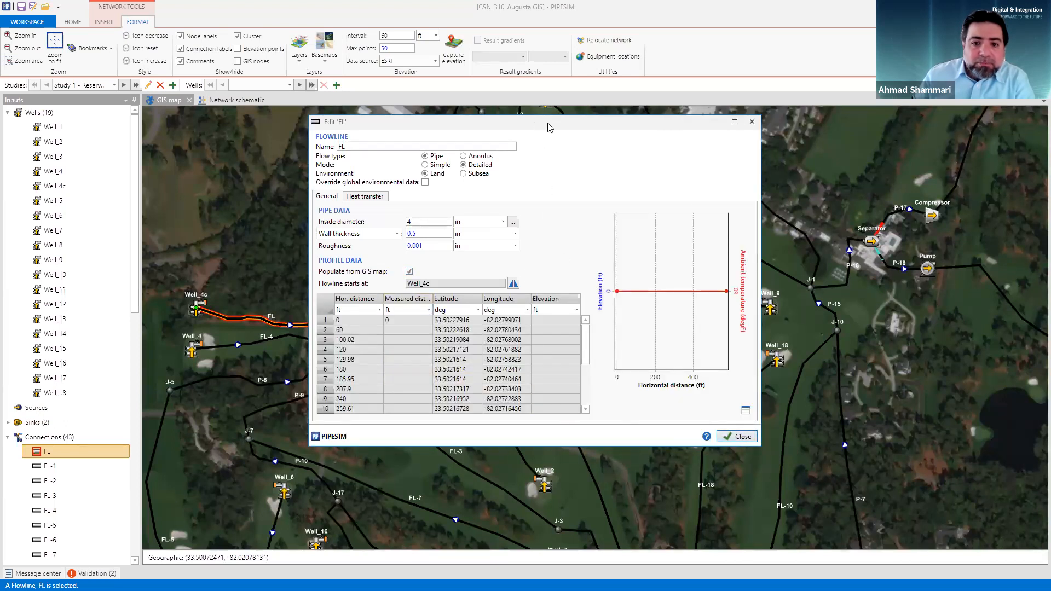
Step: Capture elevation data for the network equipment to complete the new flowline's profile from Well_4c
{"action": "left_click_drag", "start_coordinate": [550, 127], "coordinate": [740, 164]}
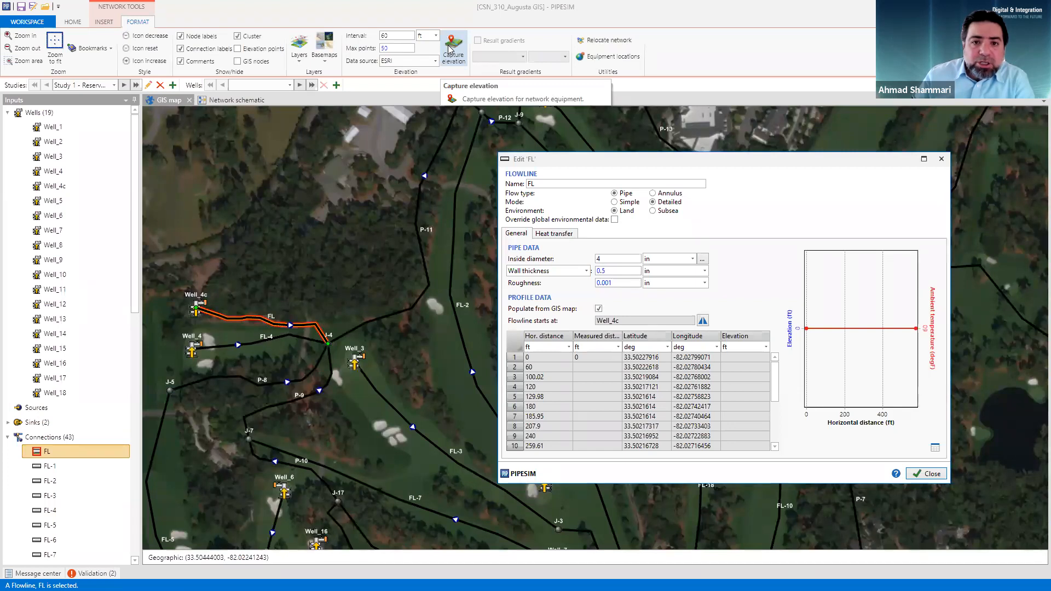
{"action": "left_click", "coordinate": [451, 49]}
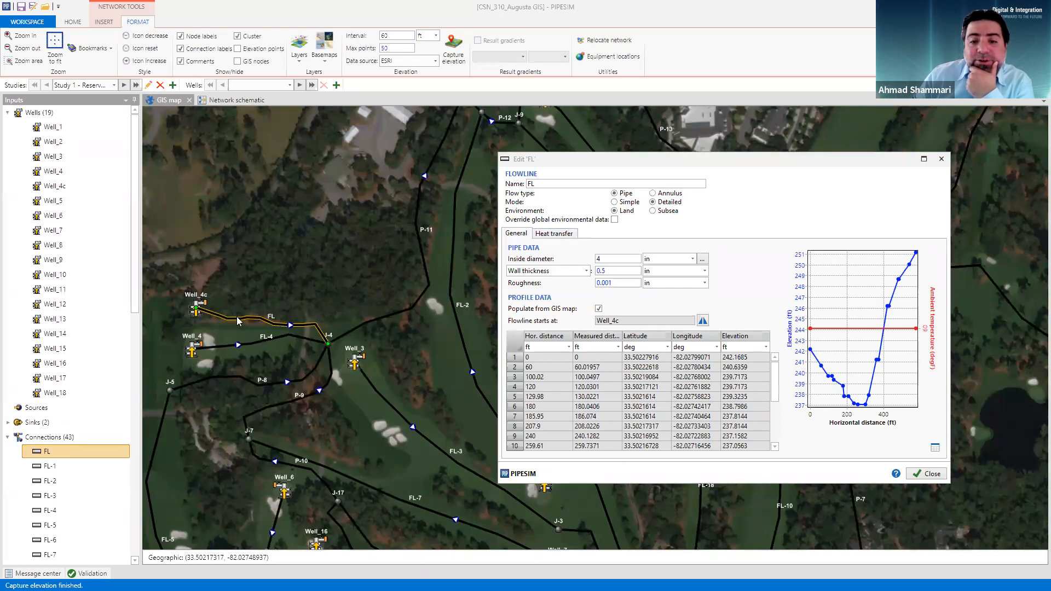
Step: Set the flowline's U value to be calculated, using a coating with thermal conductivity 0.5 and thickness 0.5 in and a burial depth of 5 in
{"action": "left_click", "coordinate": [553, 234]}
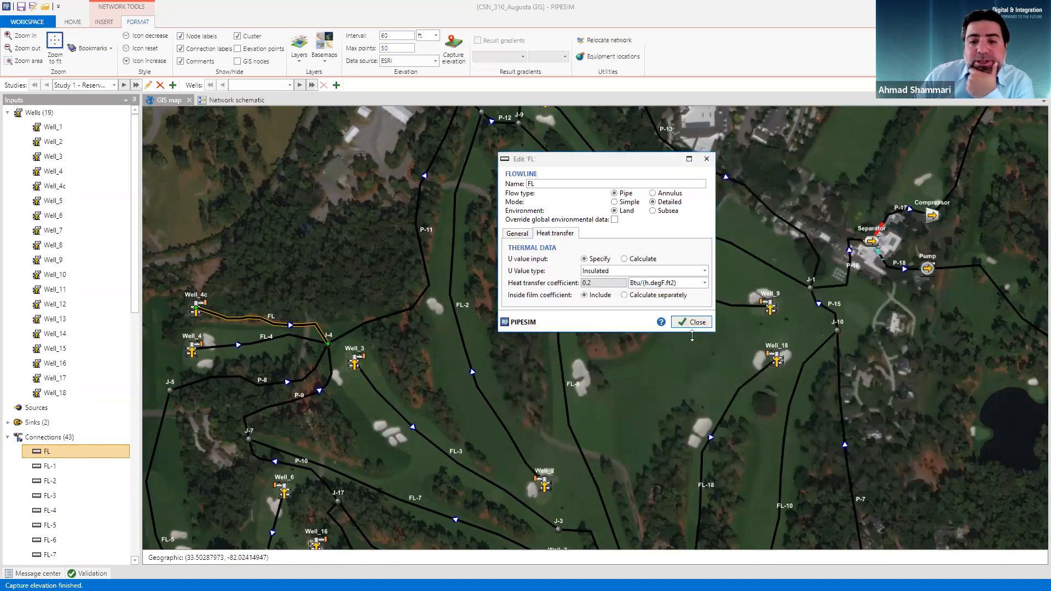
{"action": "left_click_drag", "start_coordinate": [714, 333], "coordinate": [952, 467]}
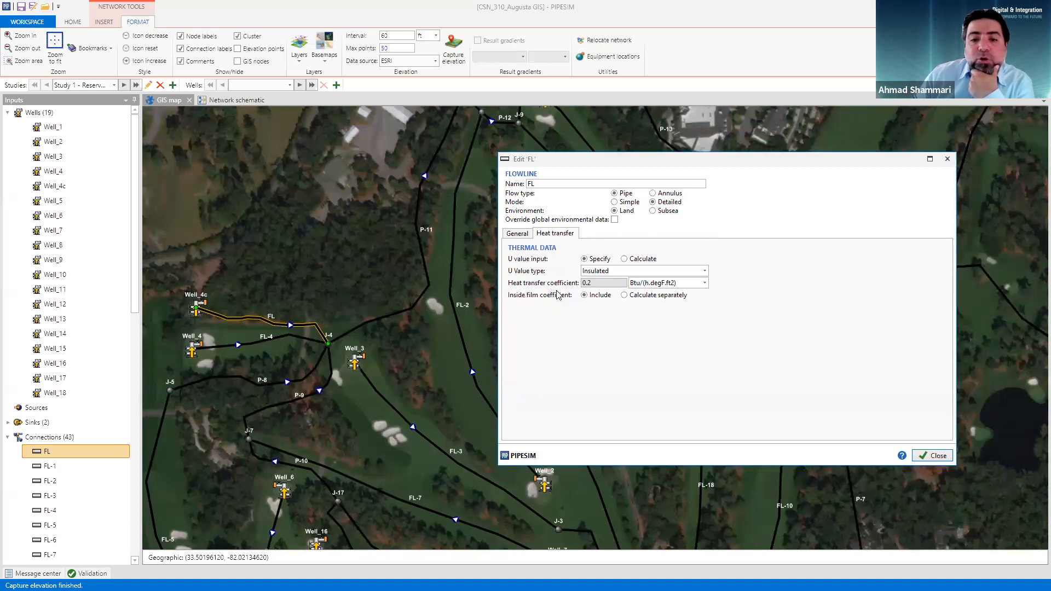
{"action": "left_click", "coordinate": [624, 259]}
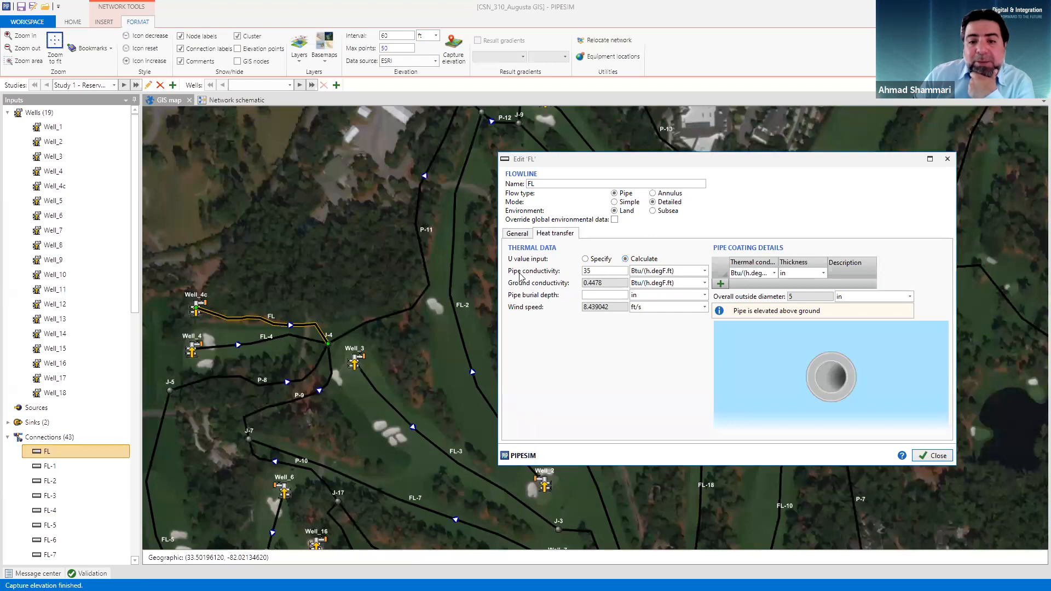
{"action": "left_click", "coordinate": [593, 296]}
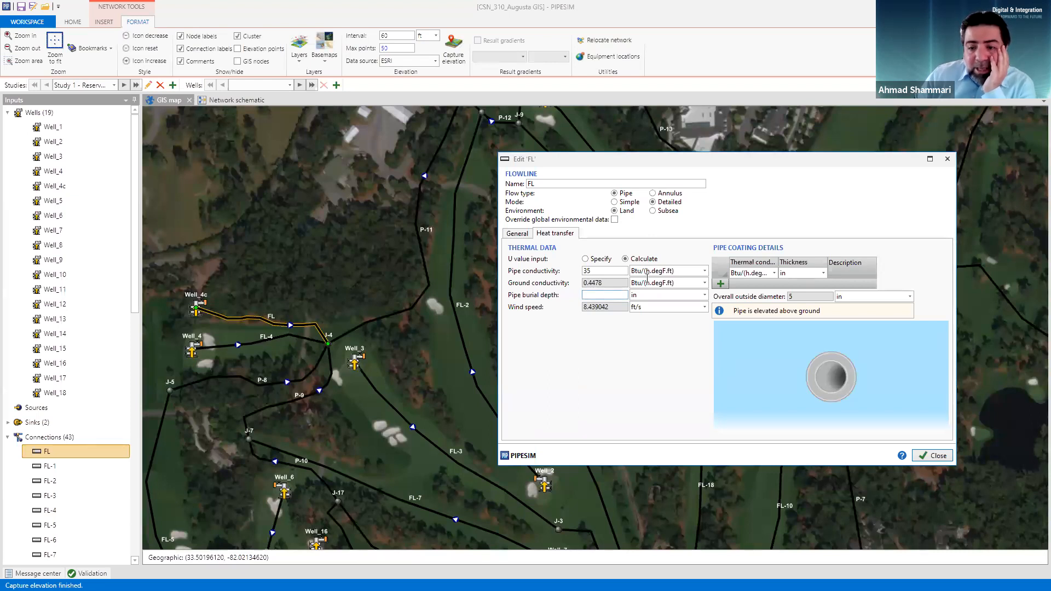
{"action": "left_click", "coordinate": [720, 285]}
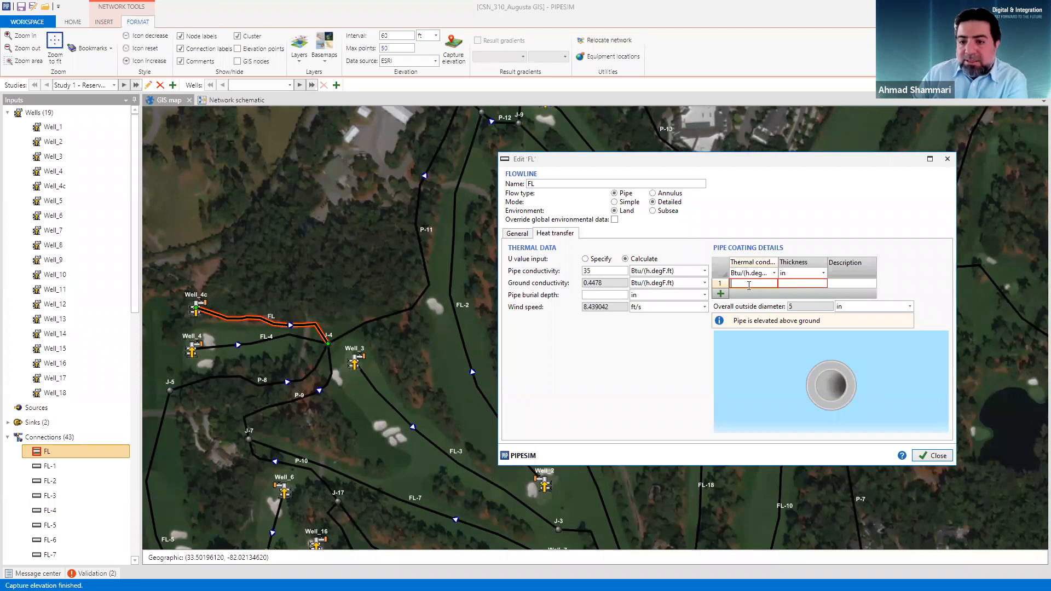
{"action": "type", "text": ".5"}
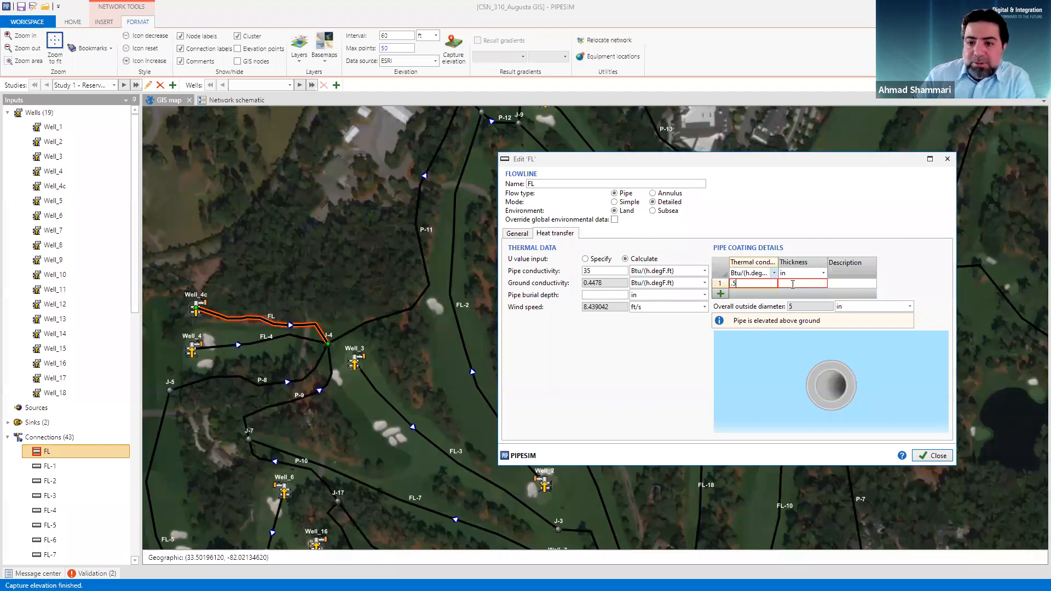
{"action": "left_click", "coordinate": [797, 284]}
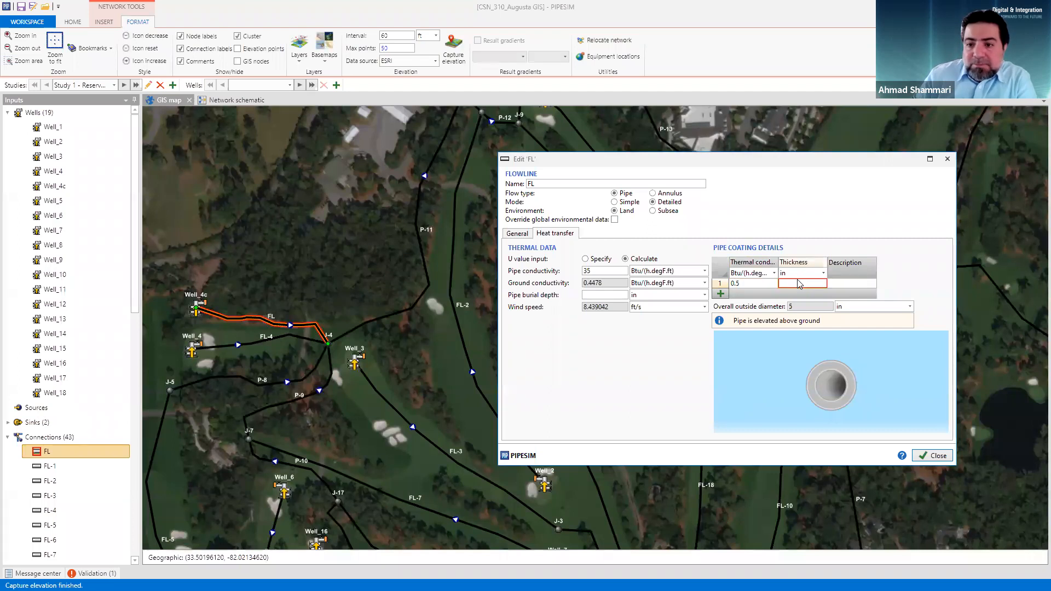
{"action": "type", "text": ".5"}
{"action": "left_click", "coordinate": [850, 283]}
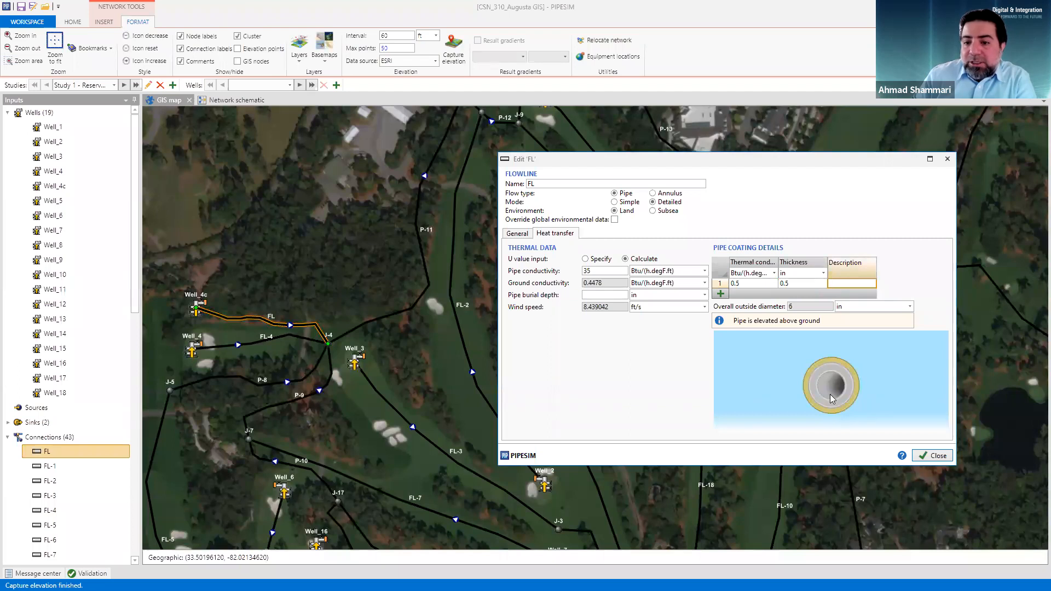
{"action": "left_click", "coordinate": [601, 295]}
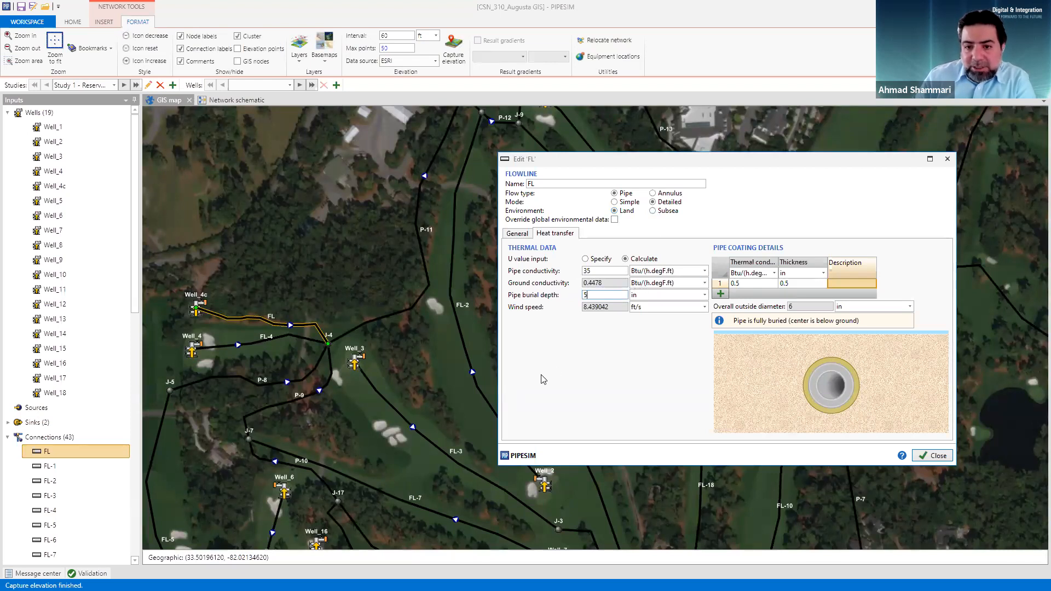
Step: Return the flowline's U value input to Specify, check its general pipe and profile data, and close the editor
{"action": "left_click", "coordinate": [585, 261]}
{"action": "left_click", "coordinate": [517, 233]}
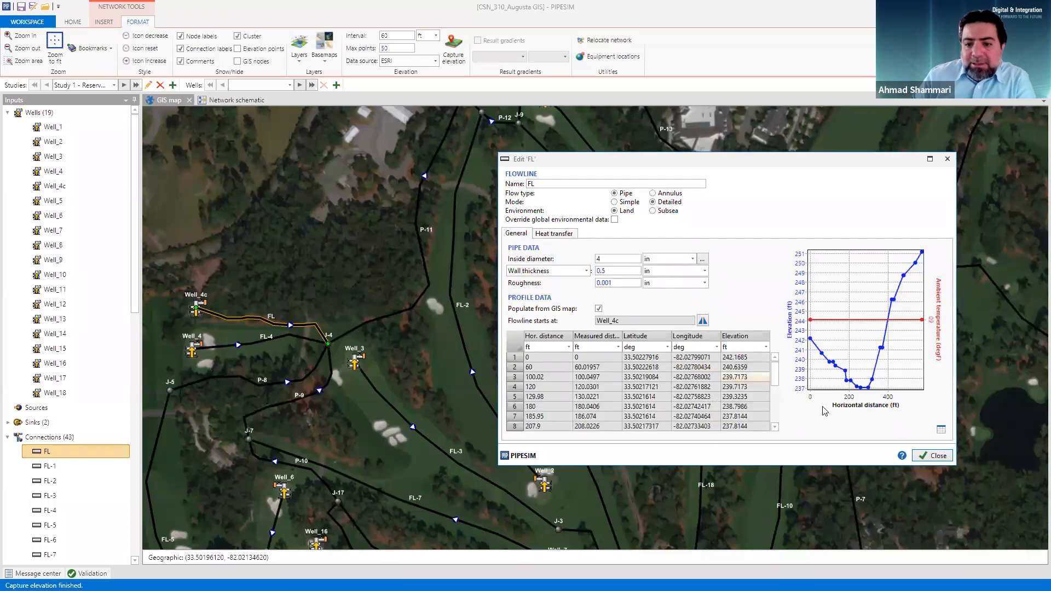
{"action": "left_click", "coordinate": [933, 455]}
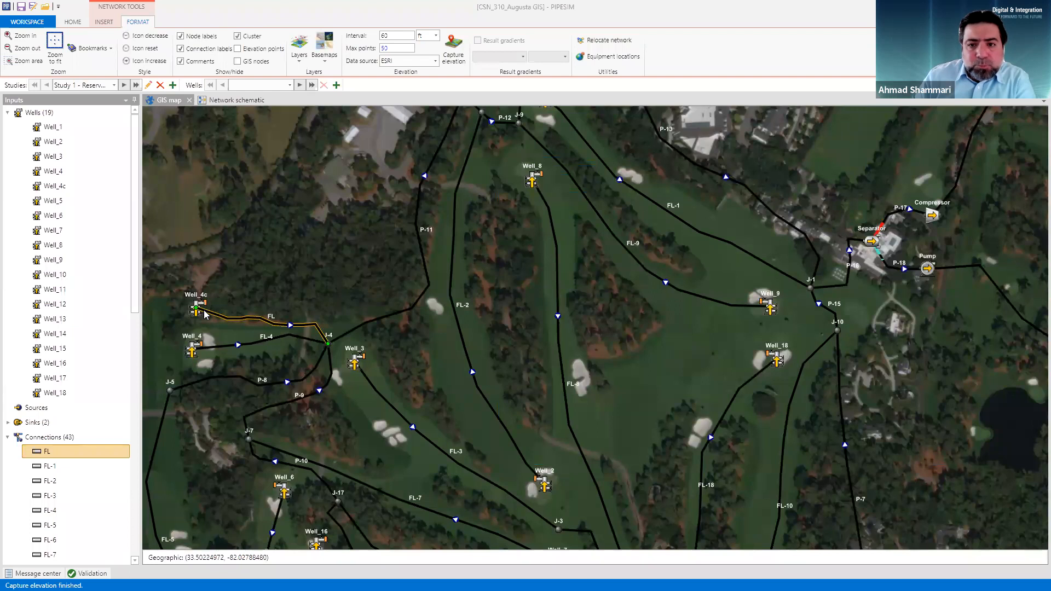
Step: Delete the copied well Well_4c and its flowline FL from the GIS map
{"action": "left_click_drag", "start_coordinate": [175, 286], "coordinate": [336, 332]}
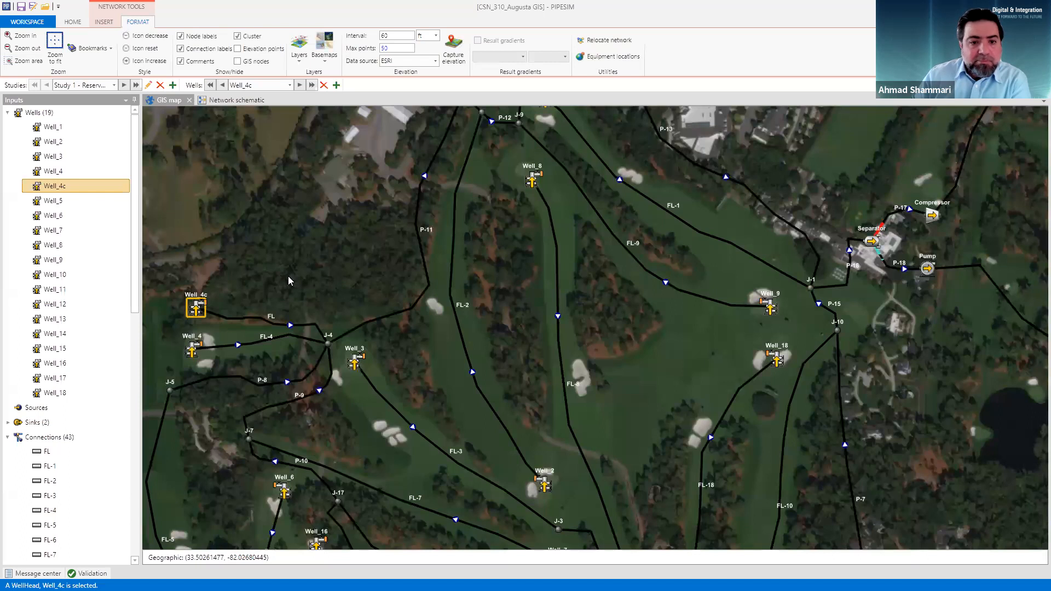
{"action": "key", "text": "Delete"}
{"action": "left_click", "coordinate": [508, 317]}
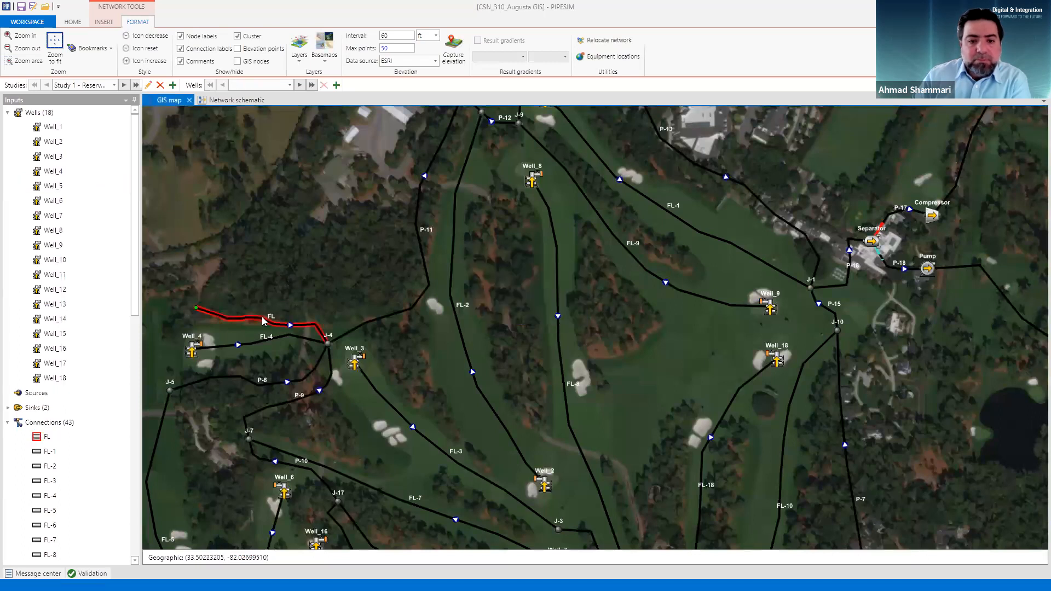
{"action": "left_click", "coordinate": [263, 320]}
{"action": "key", "text": "Delete"}
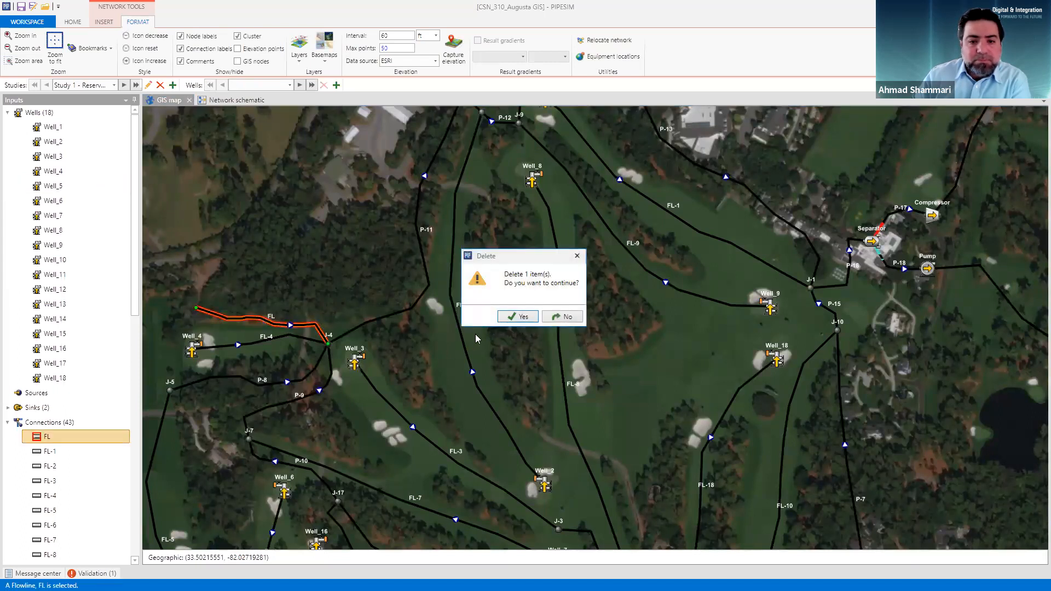
{"action": "left_click", "coordinate": [518, 316]}
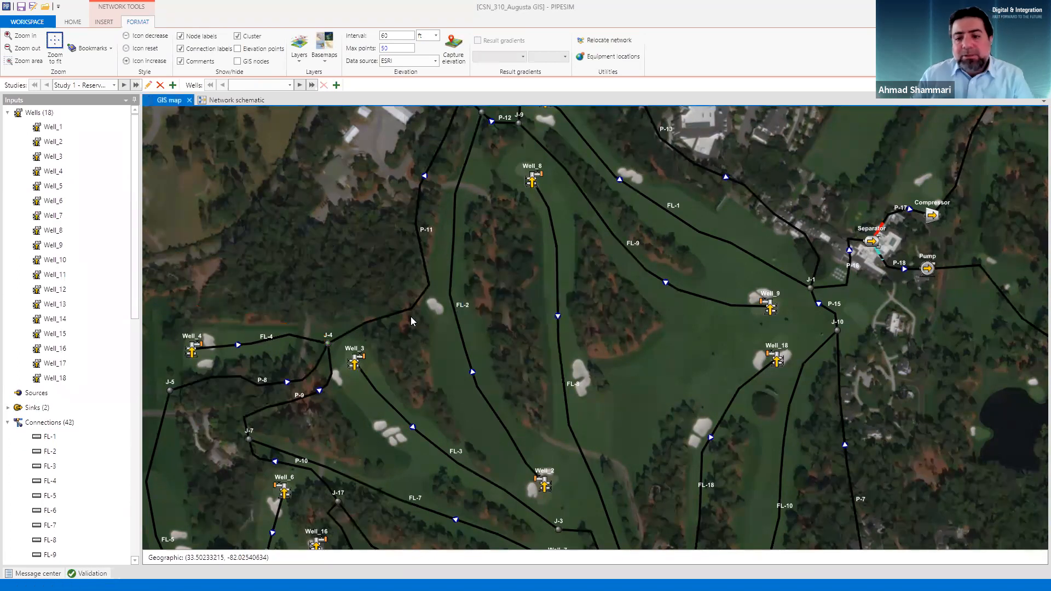
Step: Create a new network-centric workspace without saving the changes to CSN_310_Augusta GIS
{"action": "scroll", "coordinate": [411, 317], "scroll_direction": "down", "scroll_amount": 1}
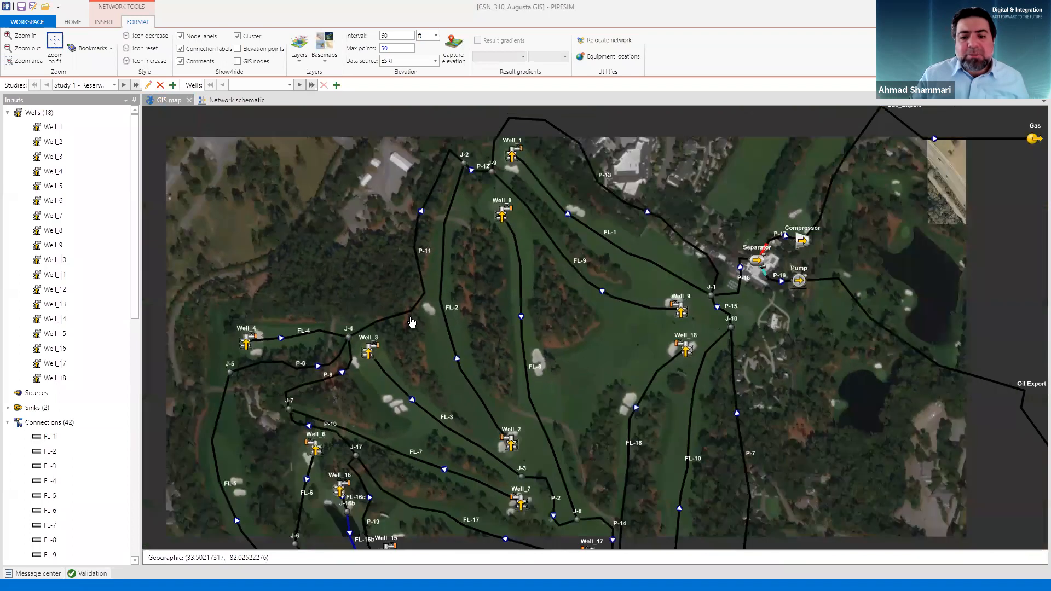
{"action": "scroll", "coordinate": [411, 317], "scroll_direction": "down", "scroll_amount": 2}
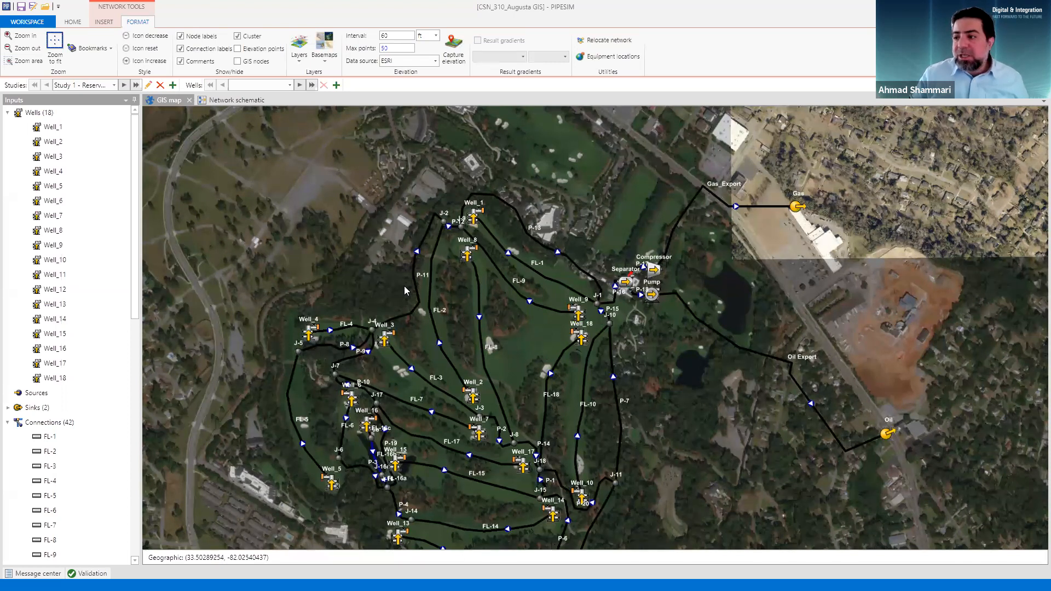
{"action": "left_click", "coordinate": [31, 23]}
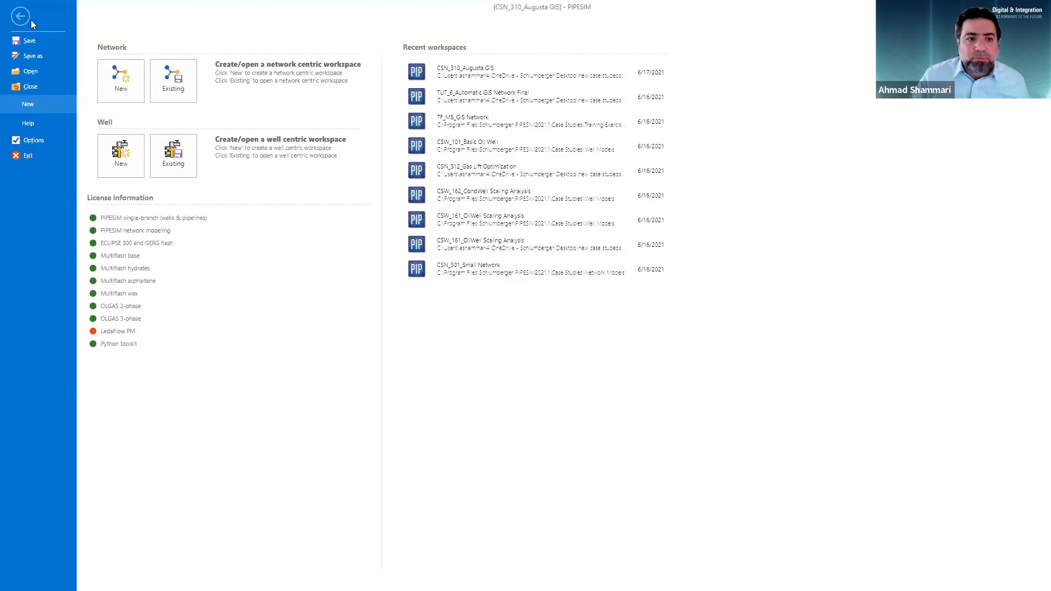
{"action": "left_click", "coordinate": [122, 75]}
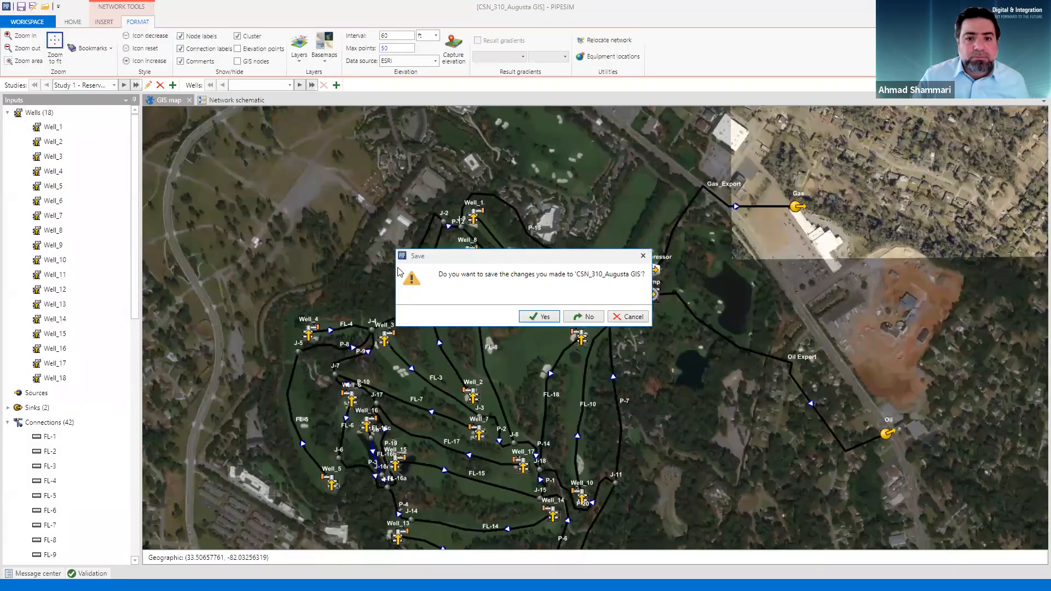
{"action": "left_click", "coordinate": [584, 316]}
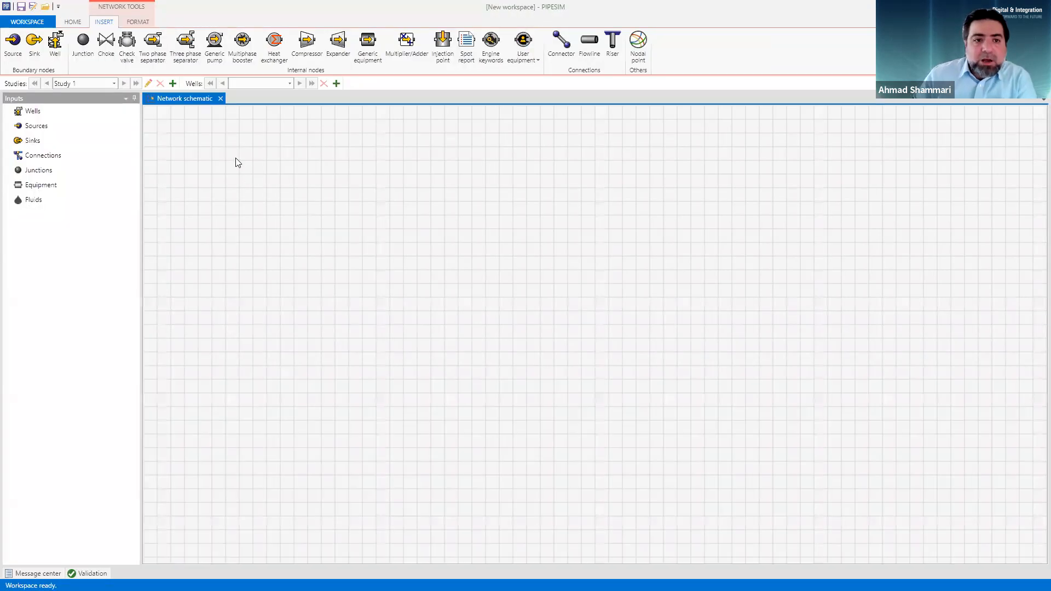
Step: Open the GIS map for the new workspace and look over the world view
{"action": "left_click", "coordinate": [138, 22]}
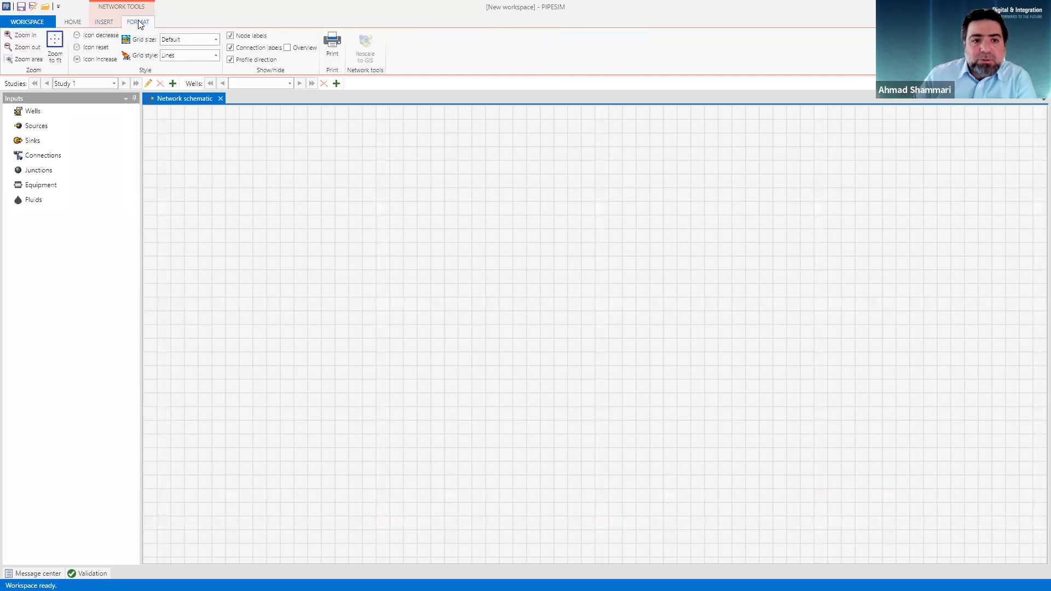
{"action": "left_click", "coordinate": [72, 23]}
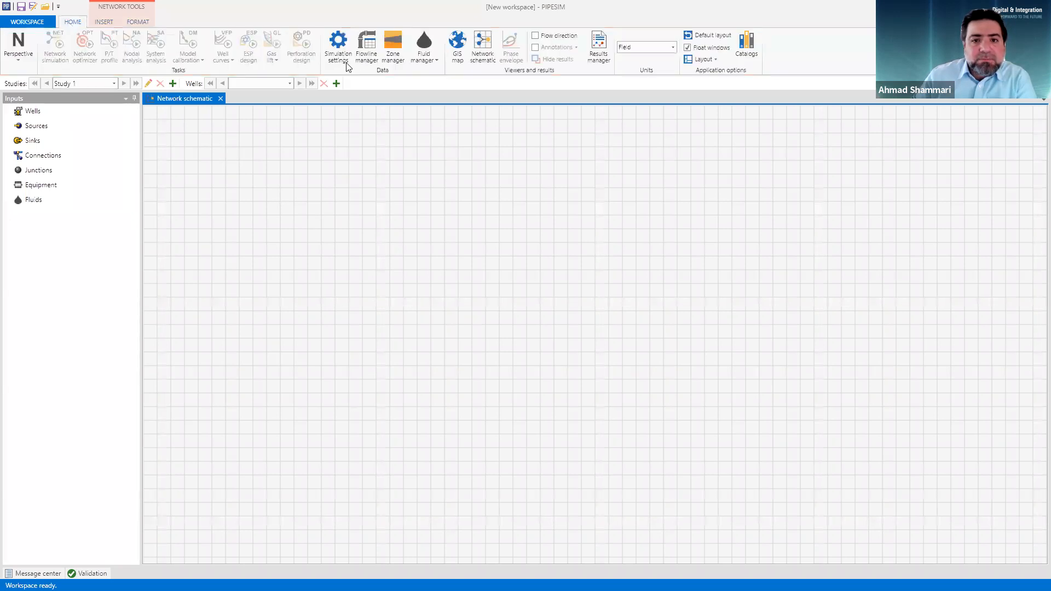
{"action": "left_click", "coordinate": [459, 46]}
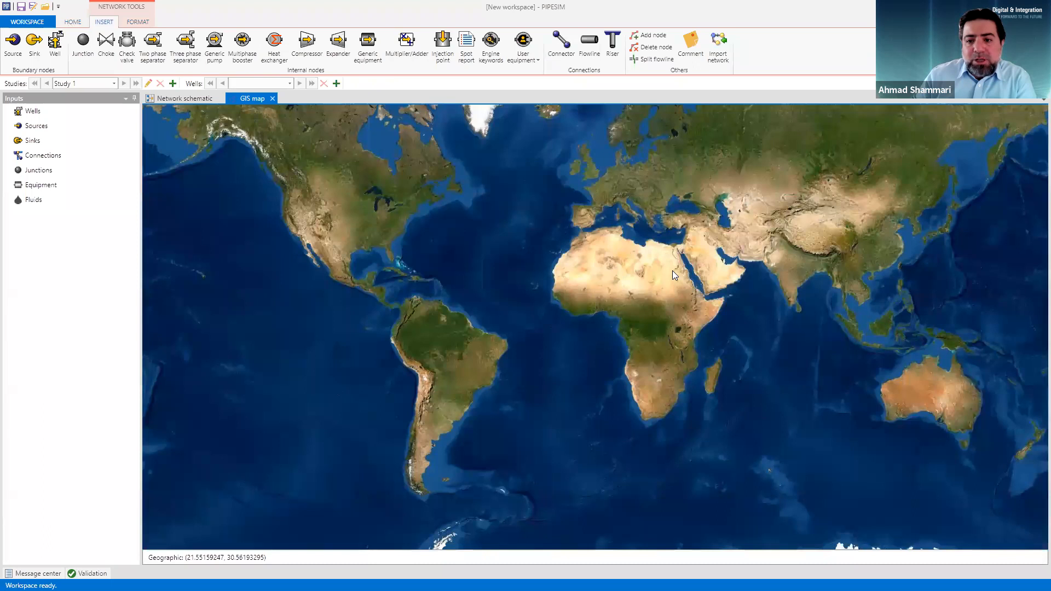
{"action": "scroll", "coordinate": [673, 270], "scroll_direction": "up", "scroll_amount": 3}
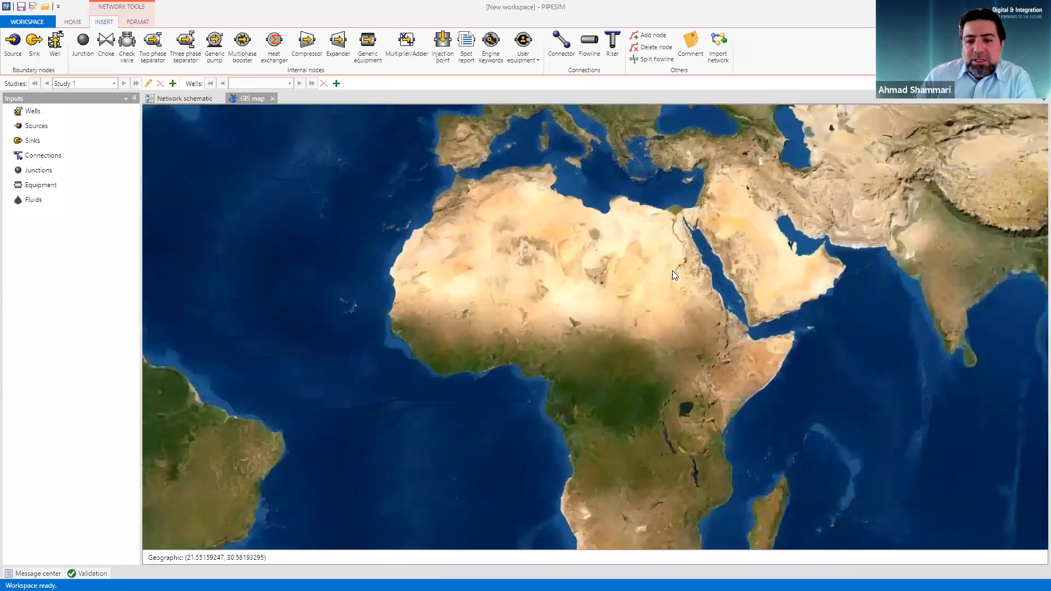
{"action": "scroll", "coordinate": [672, 270], "scroll_direction": "down", "scroll_amount": 3}
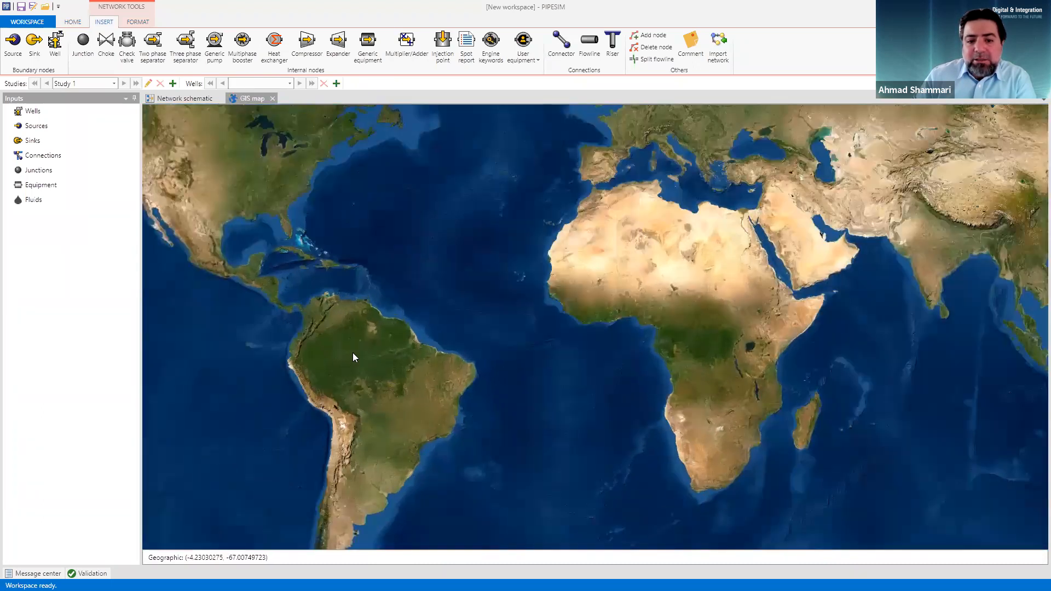
{"action": "scroll", "coordinate": [353, 357], "scroll_direction": "up", "scroll_amount": 2}
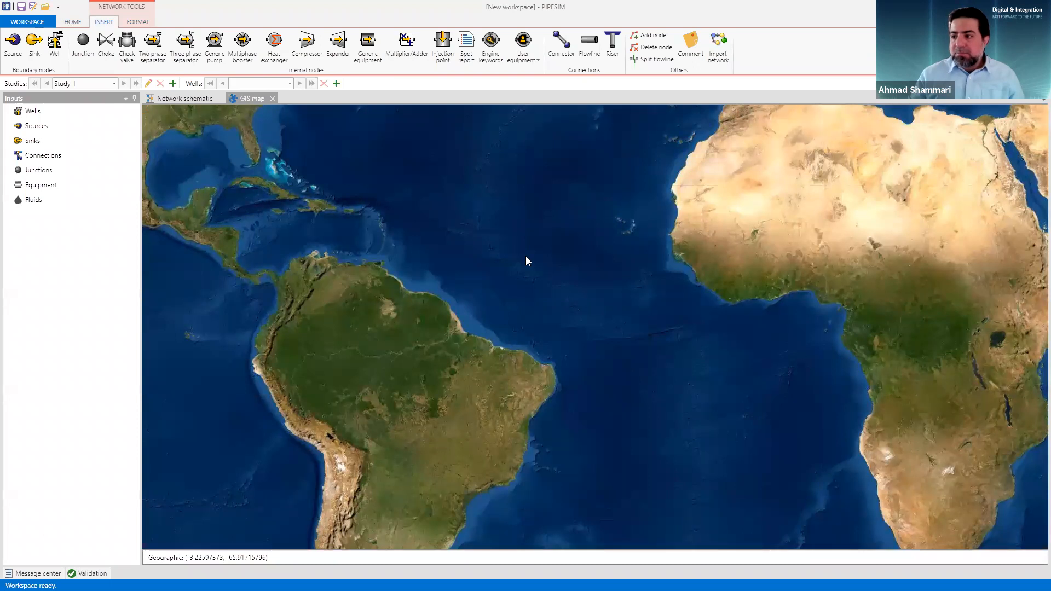
{"action": "scroll", "coordinate": [526, 256], "scroll_direction": "down", "scroll_amount": 2}
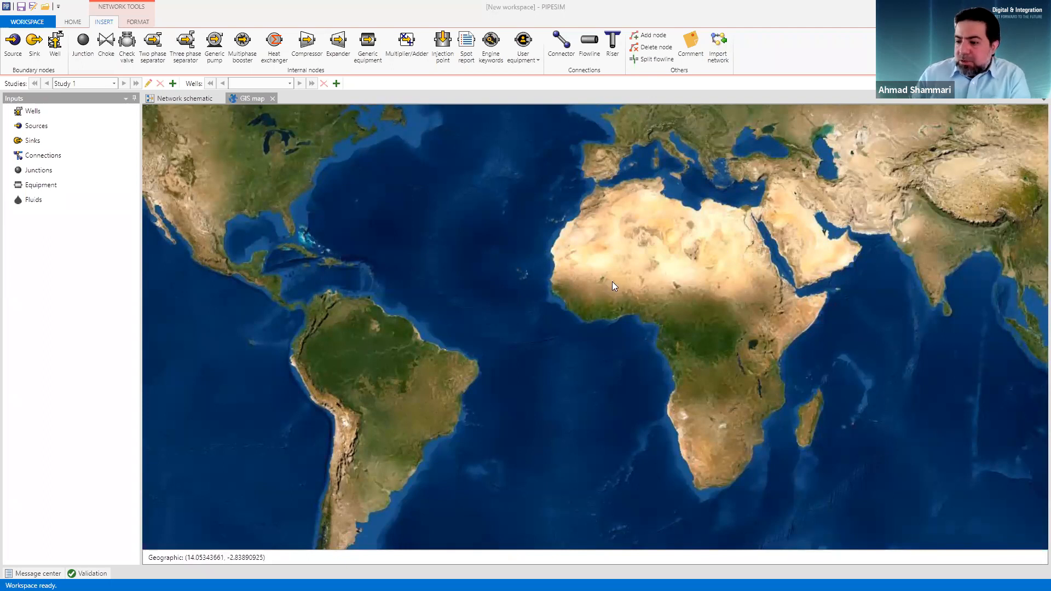
Step: Start a network import on the GIS map and load the shapefile elmore.shp from the elmore_shapefiles folder
{"action": "left_click", "coordinate": [722, 54]}
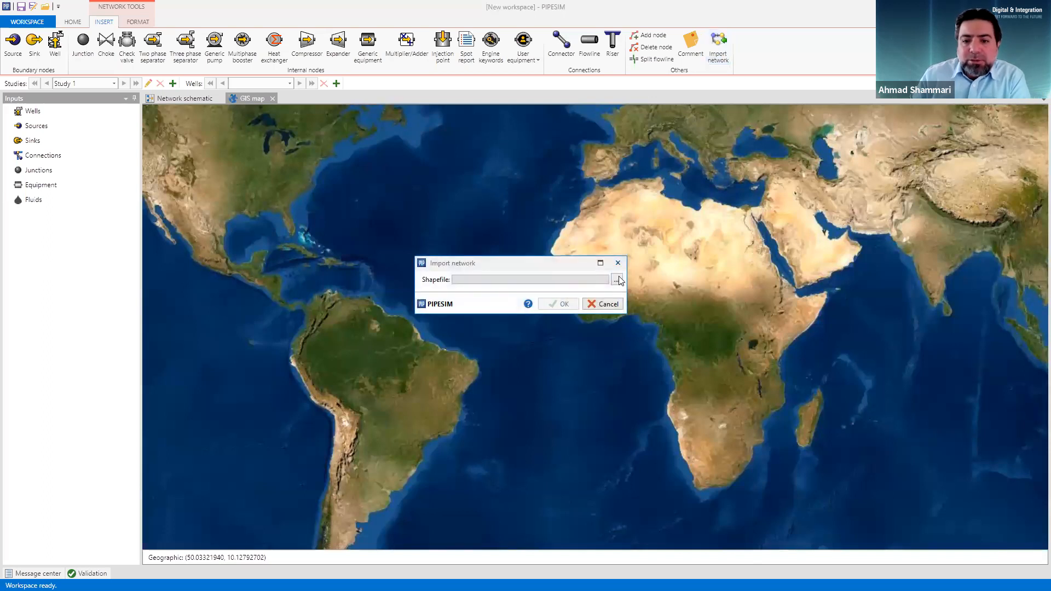
{"action": "left_click", "coordinate": [617, 280]}
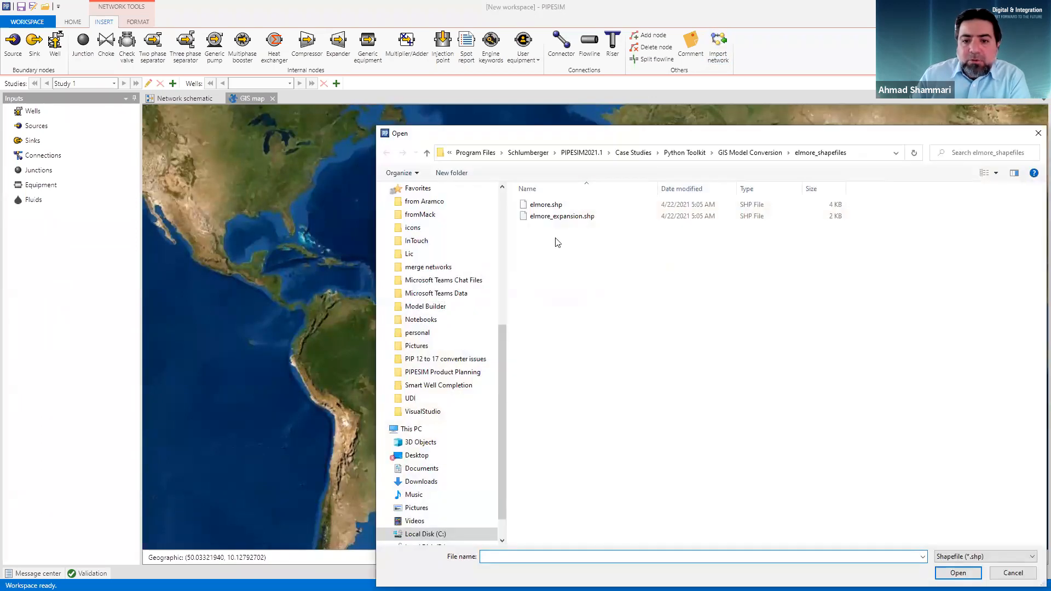
{"action": "left_click", "coordinate": [529, 211]}
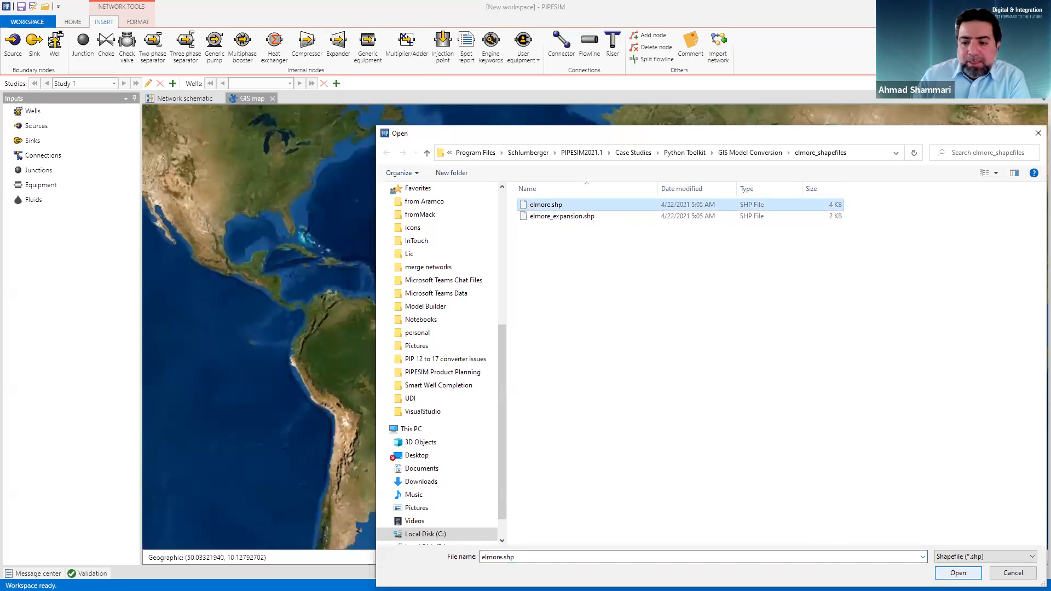
{"action": "key", "text": "Return"}
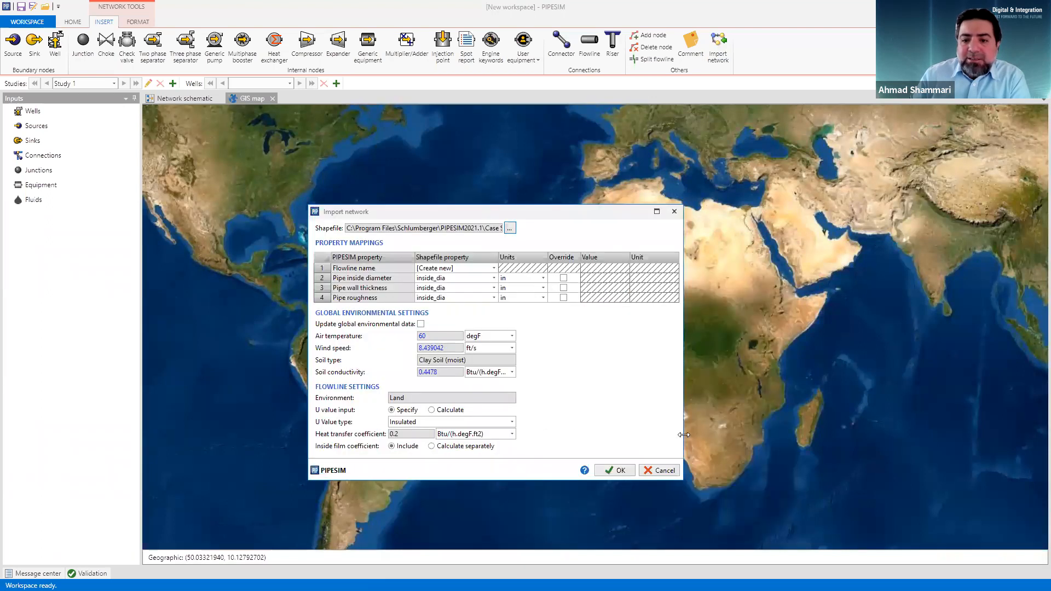
Step: Widen the network import dialog and override the pipe wall thickness mapping with a fixed value of 0.5 in
{"action": "left_click_drag", "start_coordinate": [684, 434], "coordinate": [864, 437]}
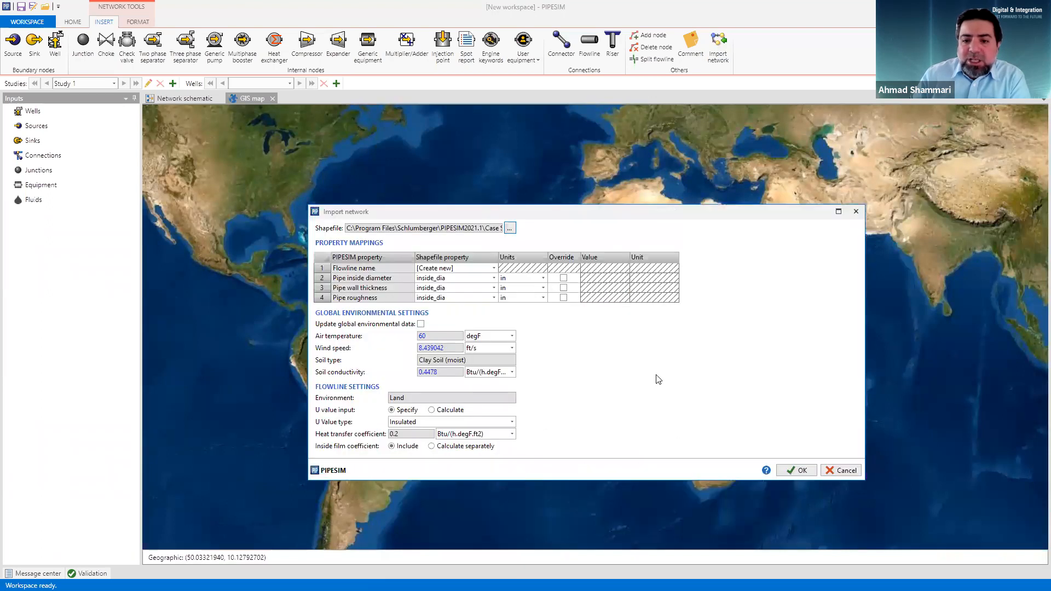
{"action": "left_click", "coordinate": [366, 282]}
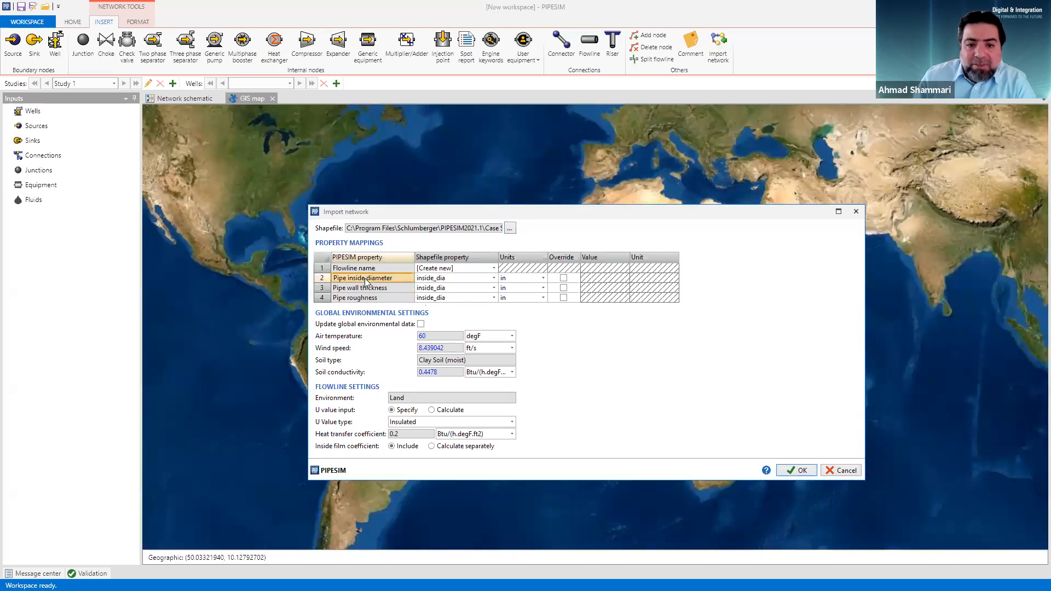
{"action": "left_click", "coordinate": [392, 285]}
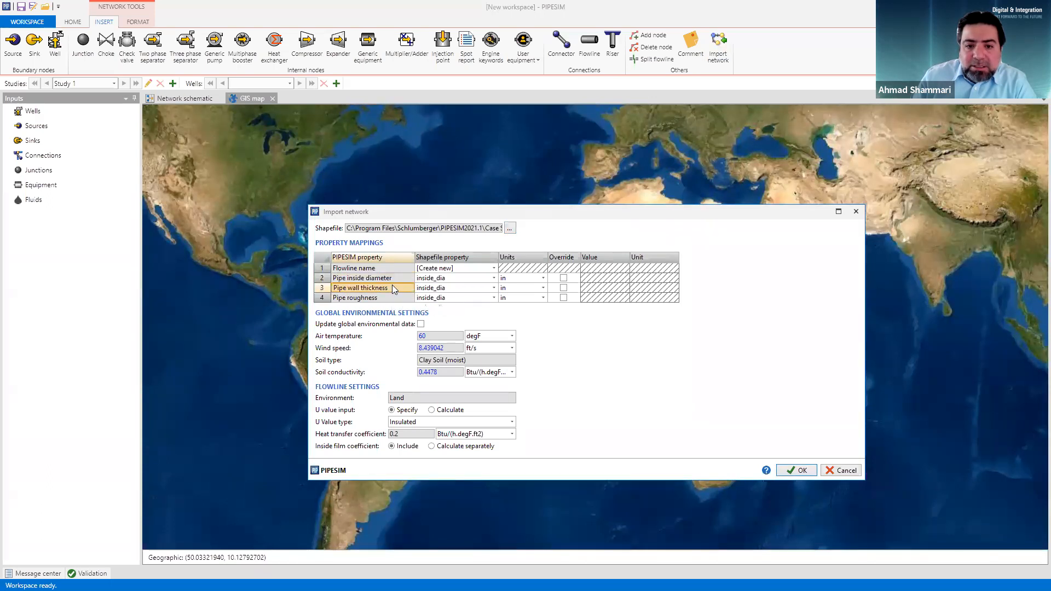
{"action": "left_click", "coordinate": [493, 288]}
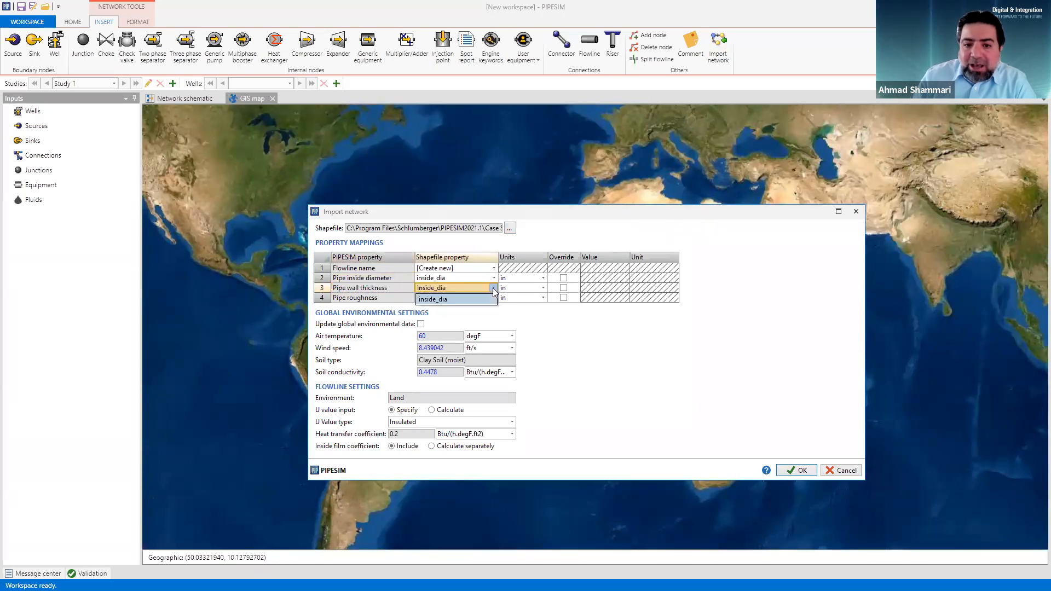
{"action": "left_click", "coordinate": [564, 293]}
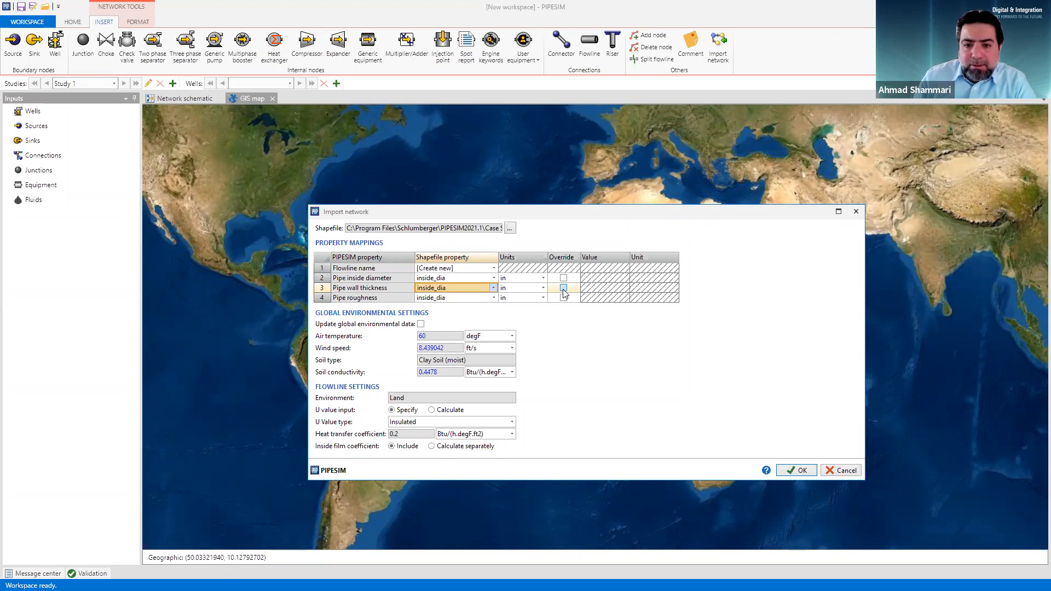
{"action": "left_click", "coordinate": [563, 288]}
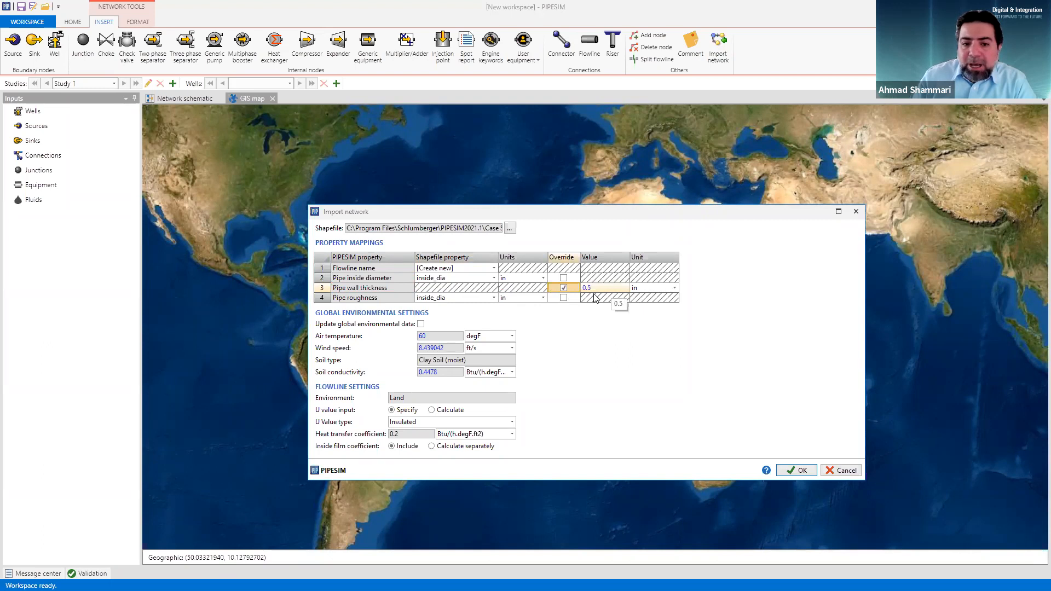
Step: Override the pipe roughness mapping with a fixed value of 0.001 in and run the network import
{"action": "left_click", "coordinate": [493, 298]}
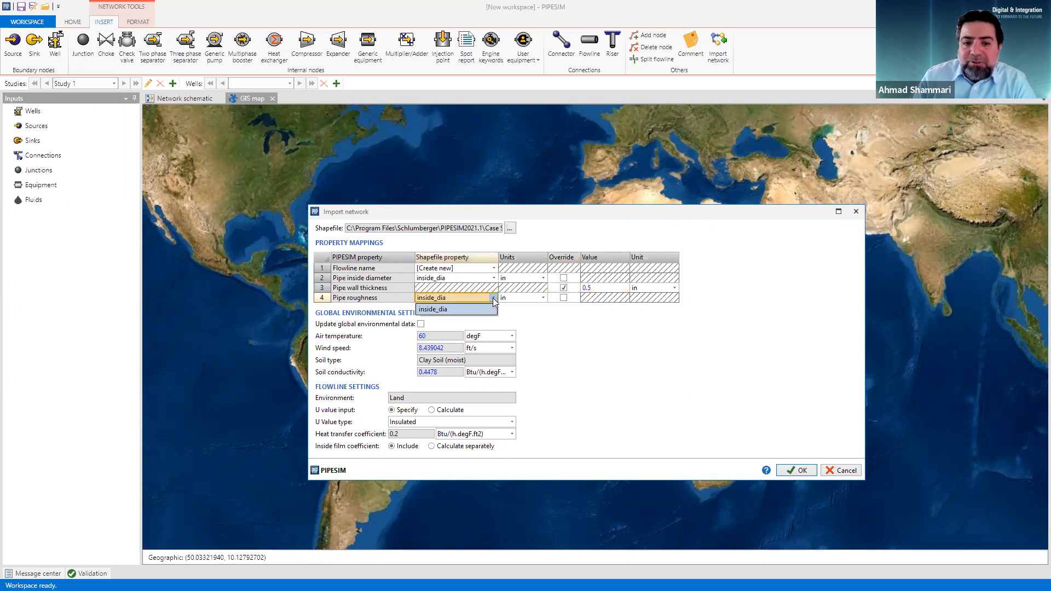
{"action": "left_click", "coordinate": [546, 320]}
{"action": "left_click", "coordinate": [564, 297]}
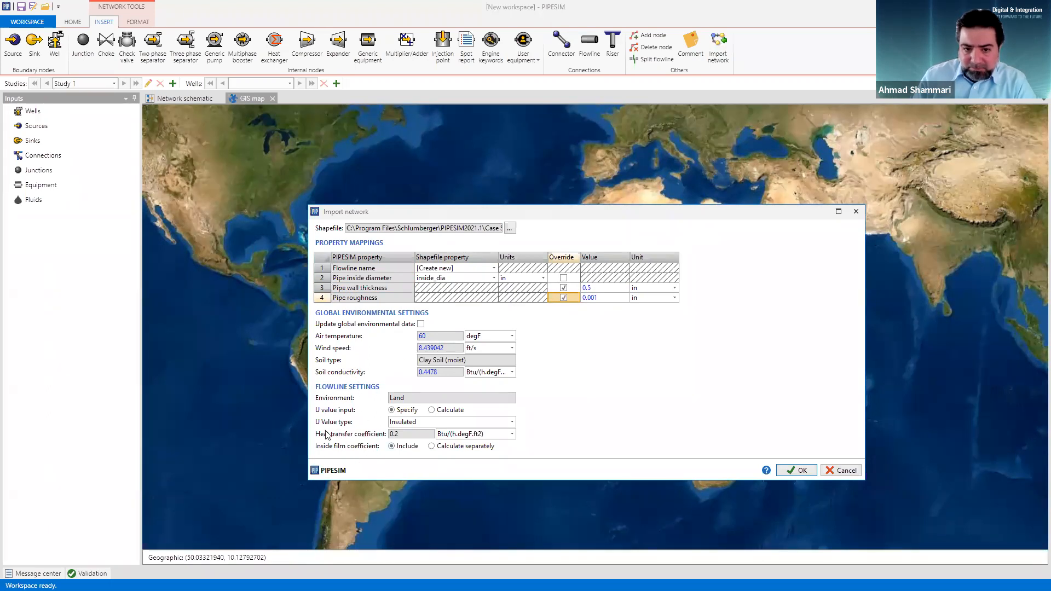
{"action": "left_click", "coordinate": [797, 470]}
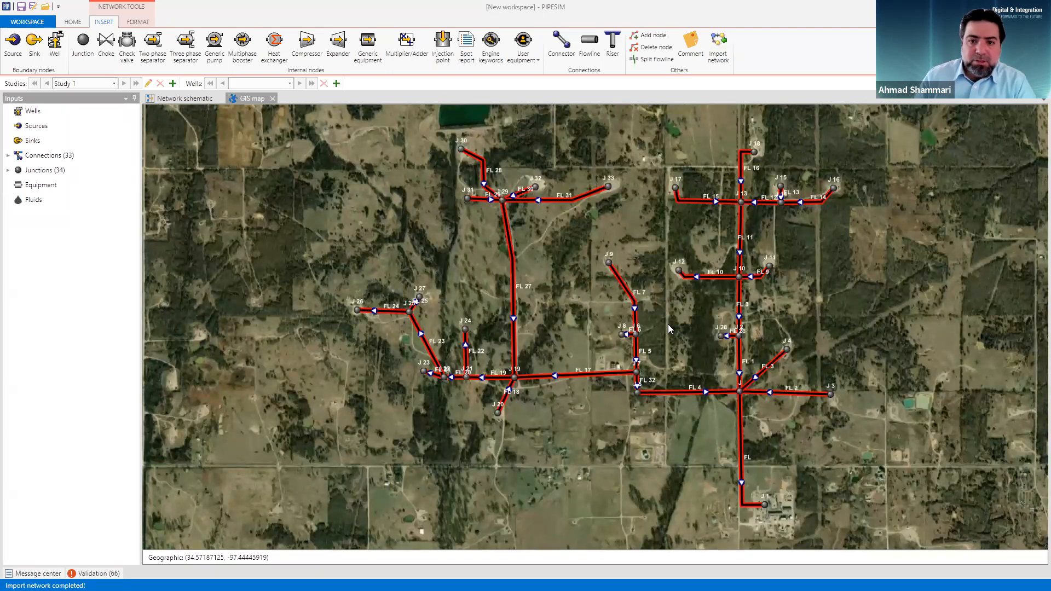
Step: Inspect the pipe and profile data of imported flowline FL 31, including its elevation column
{"action": "left_click", "coordinate": [558, 203]}
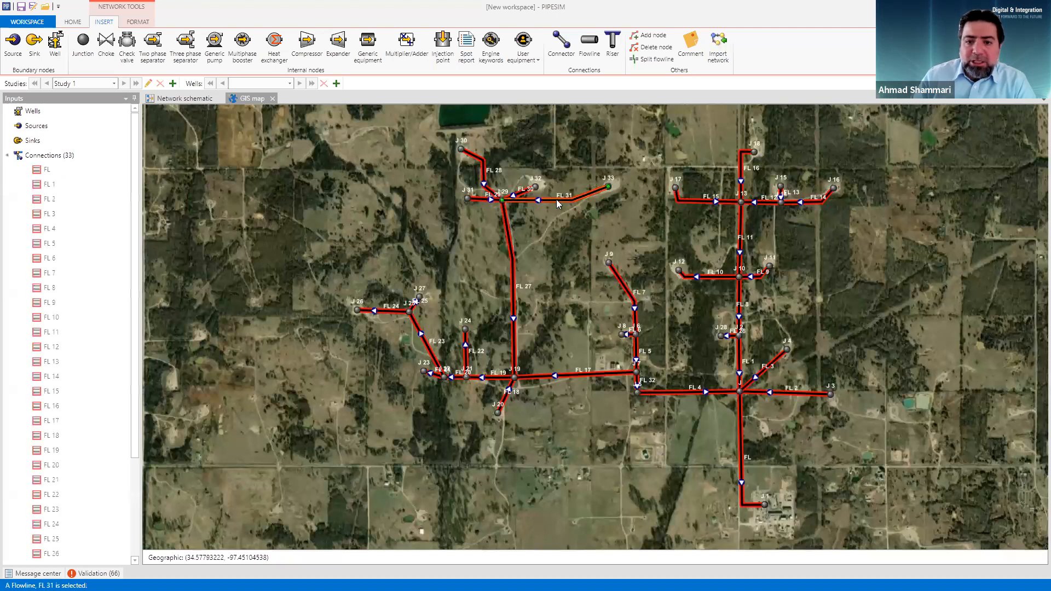
{"action": "double_click", "coordinate": [557, 202]}
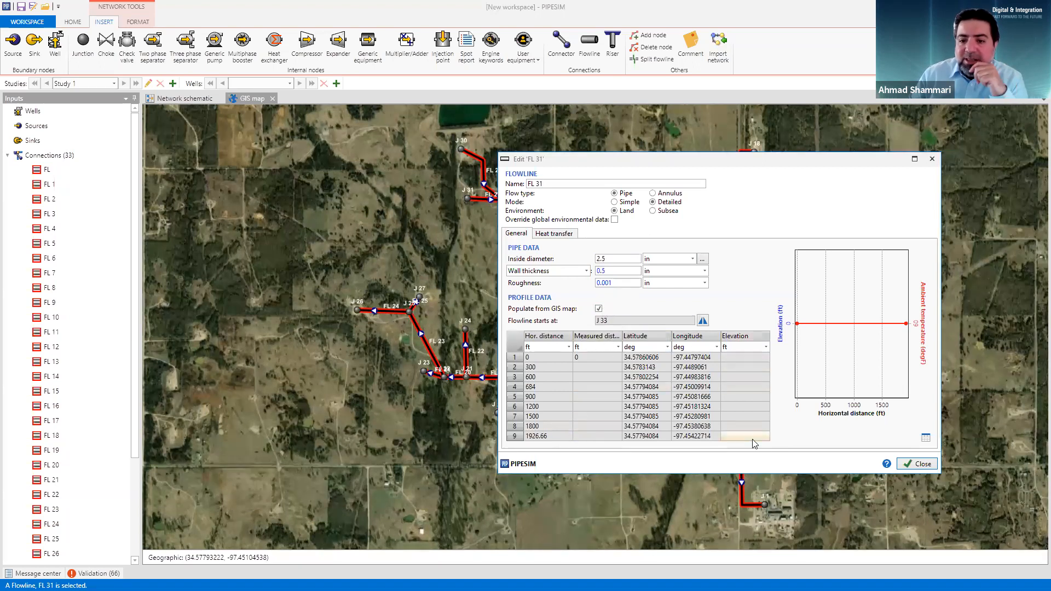
{"action": "left_click", "coordinate": [917, 464]}
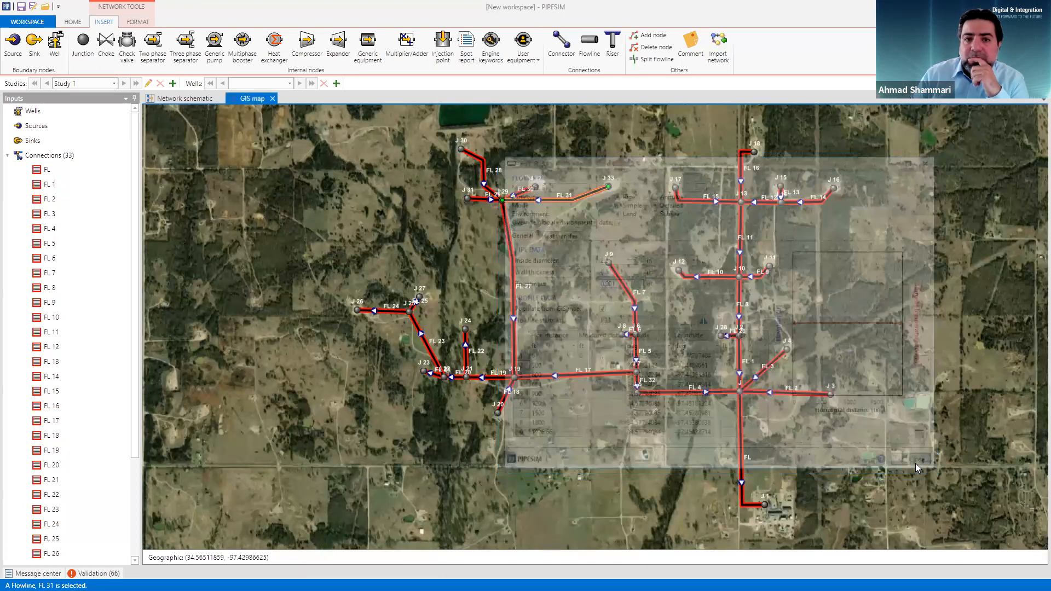
Step: Capture elevations for the imported network from the ESRI data source and review the elevation profile of flowline FL 27
{"action": "left_click", "coordinate": [138, 22]}
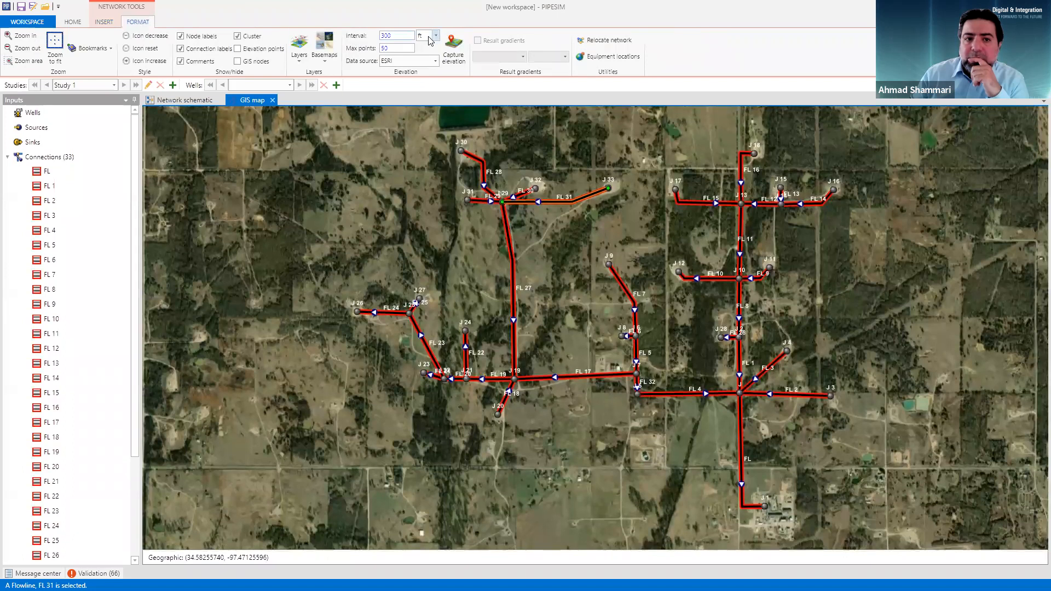
{"action": "left_click", "coordinate": [456, 55]}
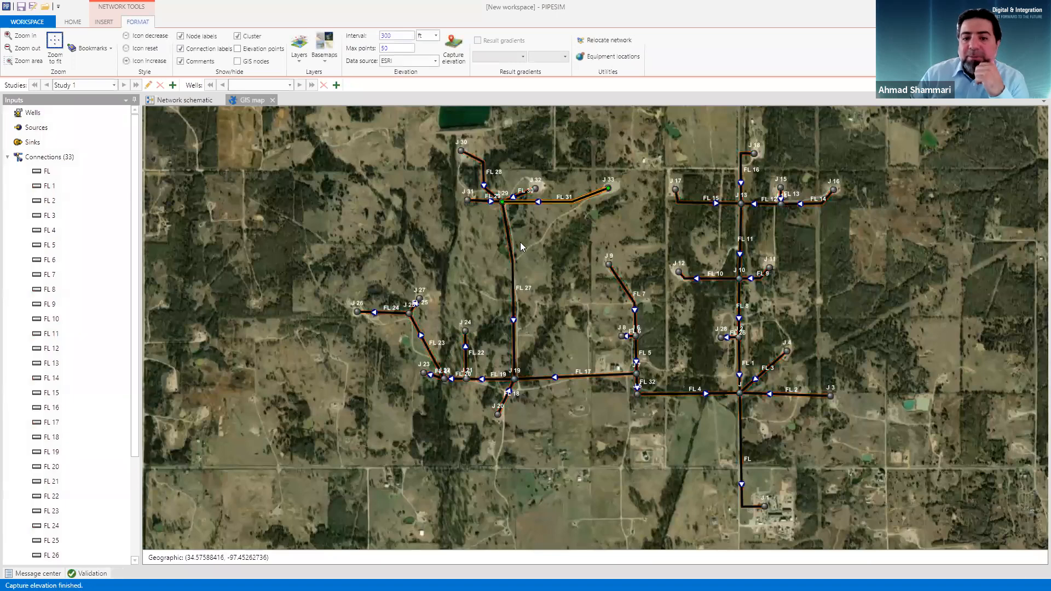
{"action": "left_click", "coordinate": [512, 273]}
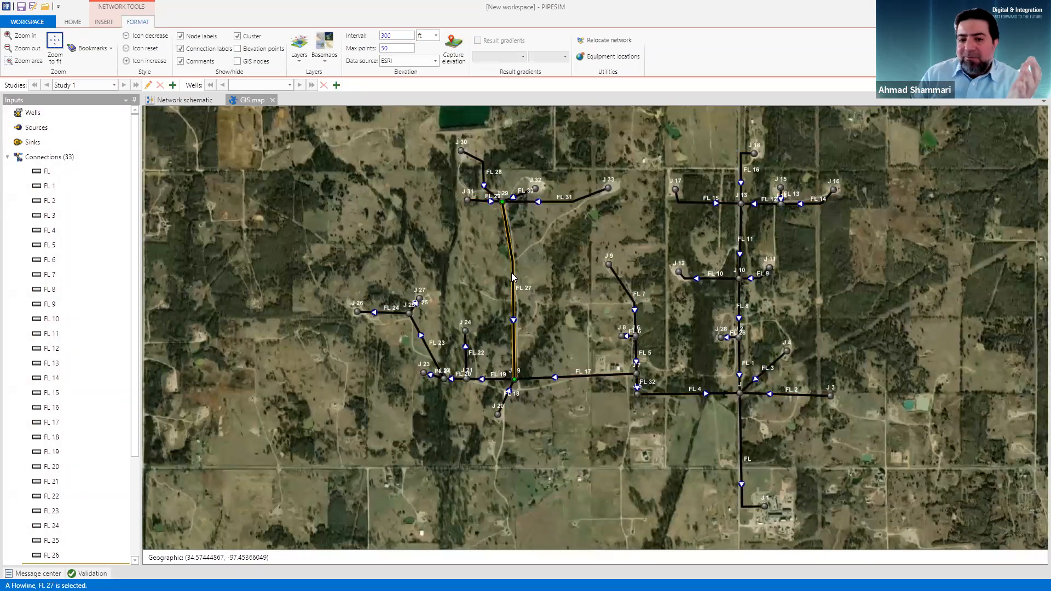
{"action": "double_click", "coordinate": [512, 272]}
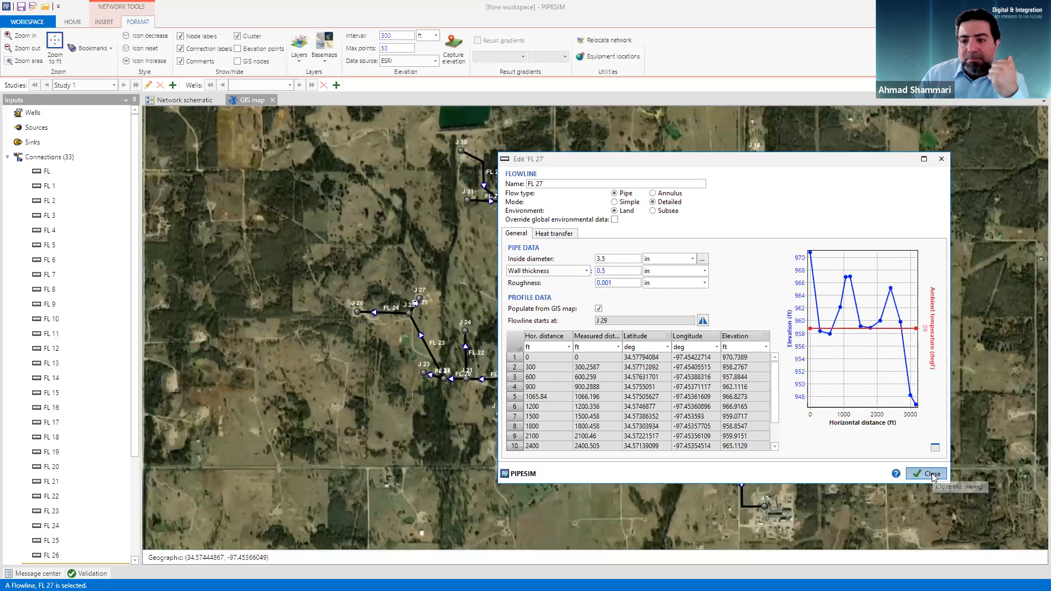
{"action": "left_click", "coordinate": [931, 474]}
{"action": "left_click", "coordinate": [444, 158]}
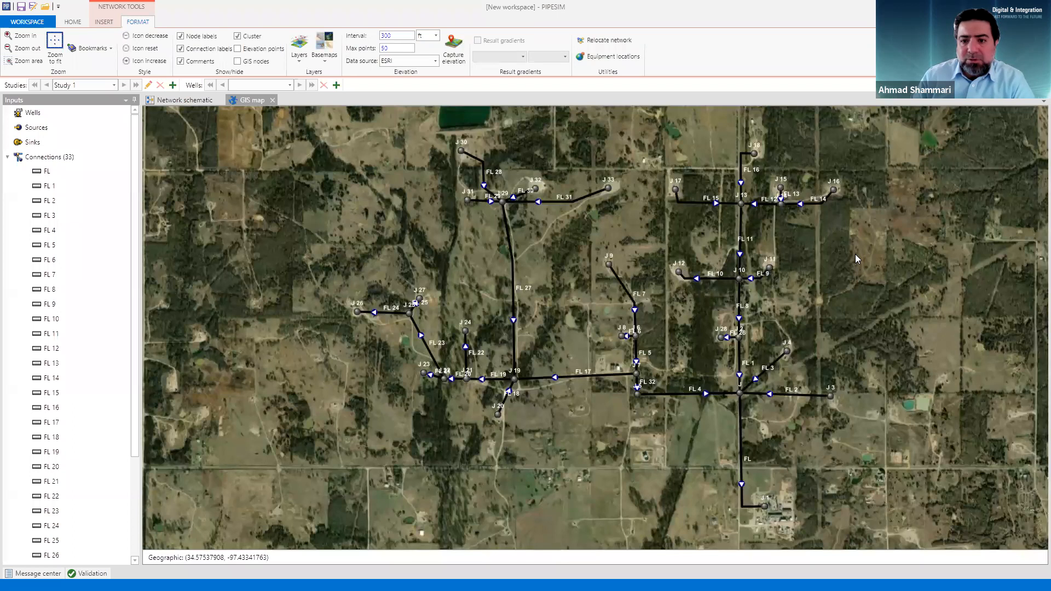
Step: Open TUT_8_Network Optimizer Final.pips from the Tutorial Examples case studies without saving the new workspace
{"action": "left_click", "coordinate": [72, 23]}
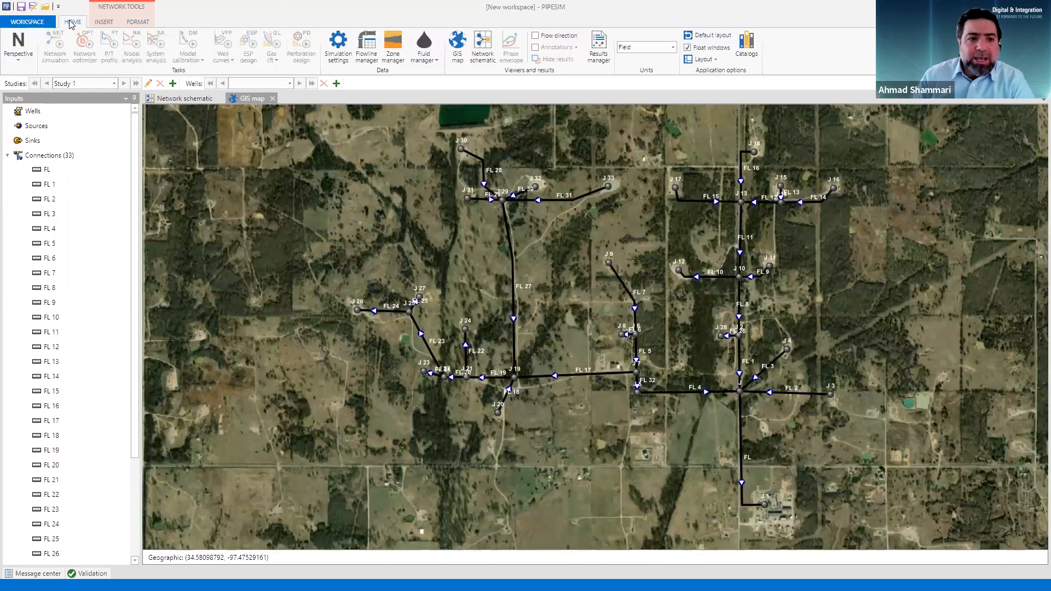
{"action": "left_click", "coordinate": [36, 22]}
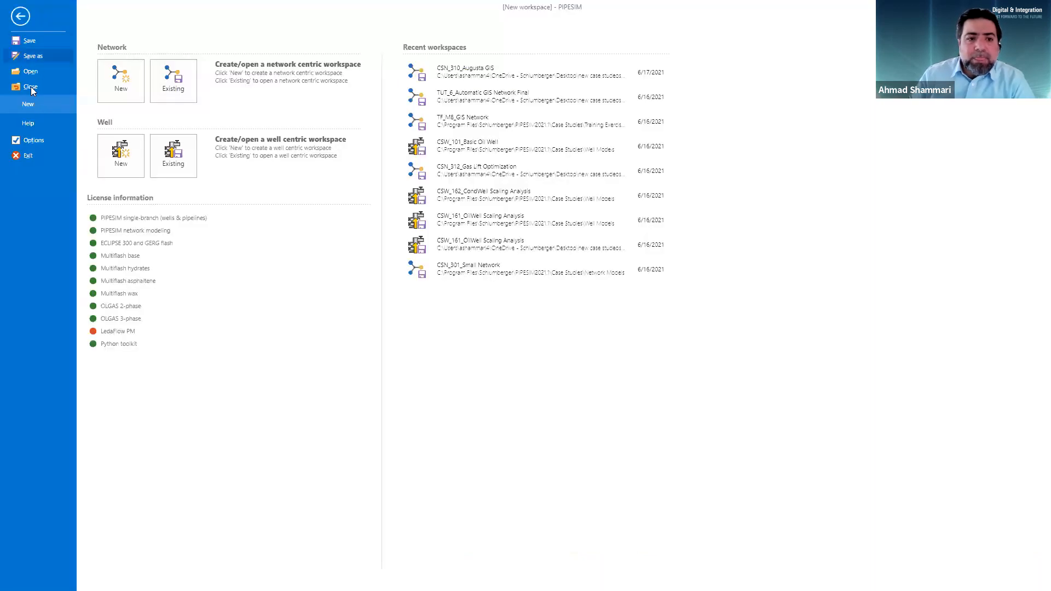
{"action": "left_click", "coordinate": [27, 121]}
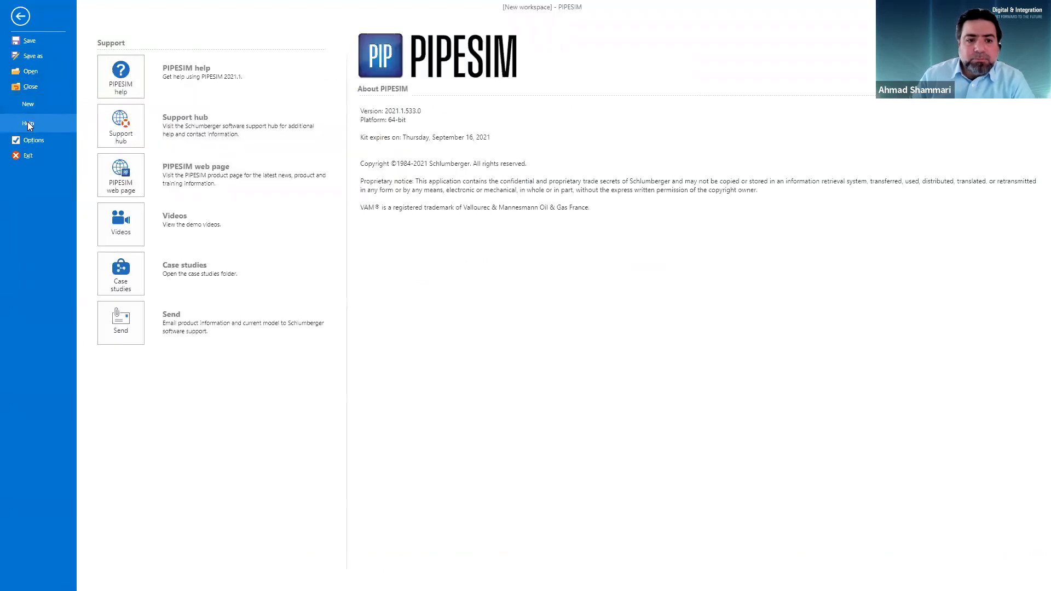
{"action": "left_click", "coordinate": [122, 277]}
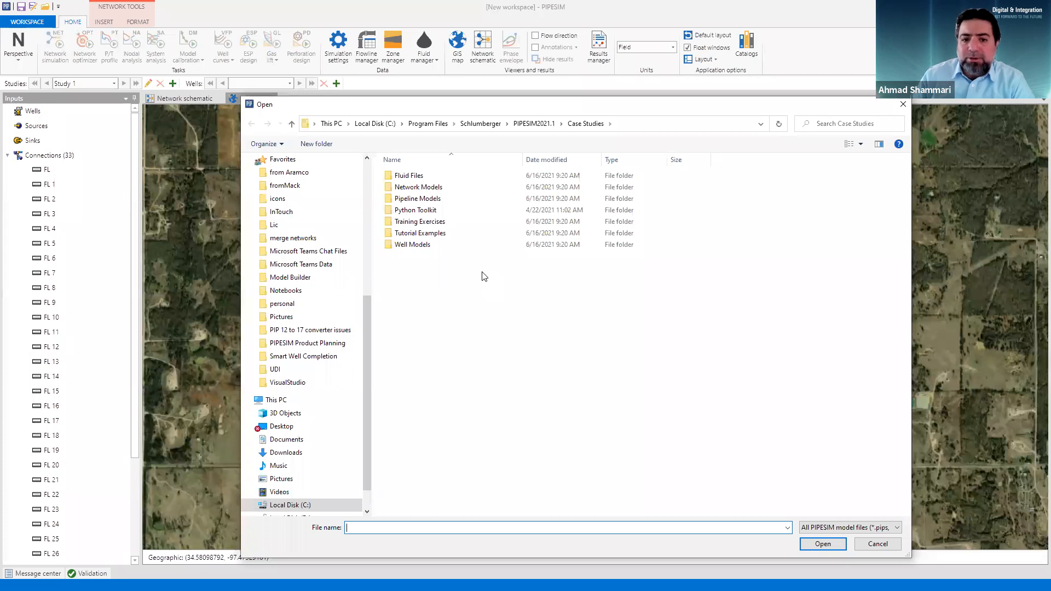
{"action": "double_click", "coordinate": [408, 234]}
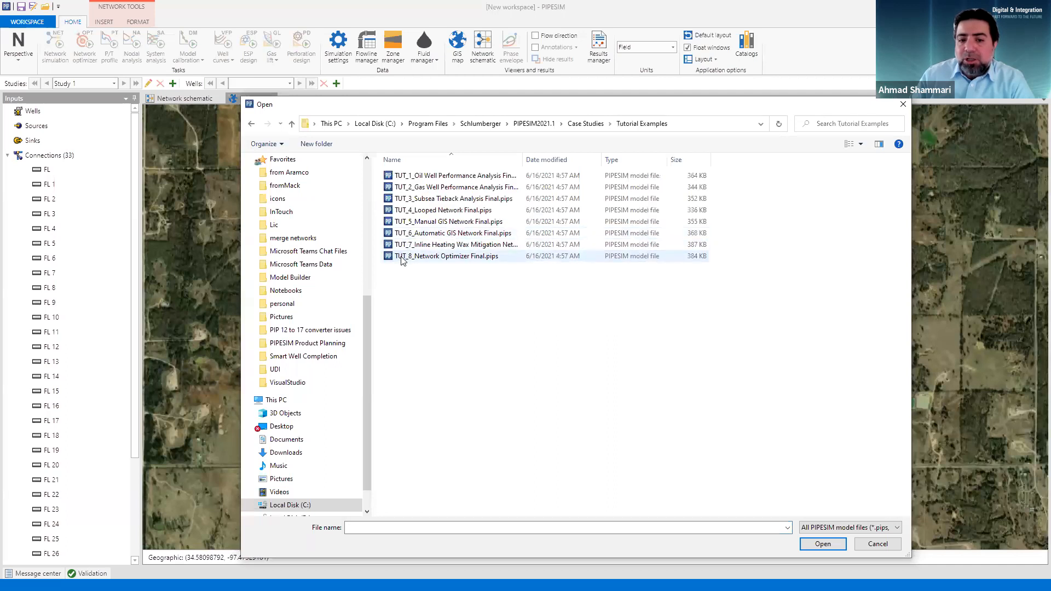
{"action": "left_click", "coordinate": [435, 258]}
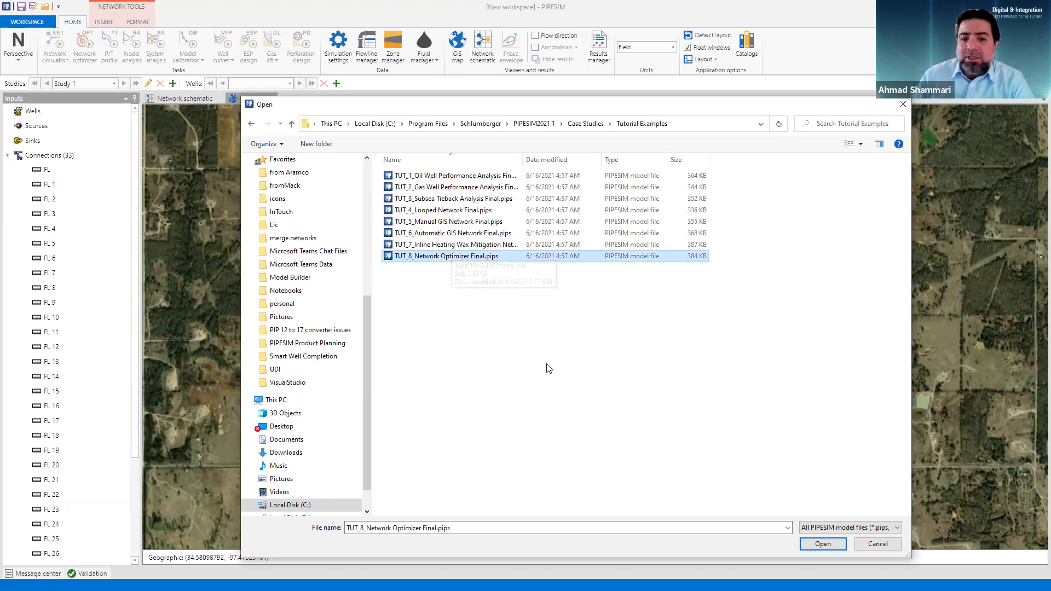
{"action": "left_click", "coordinate": [823, 544]}
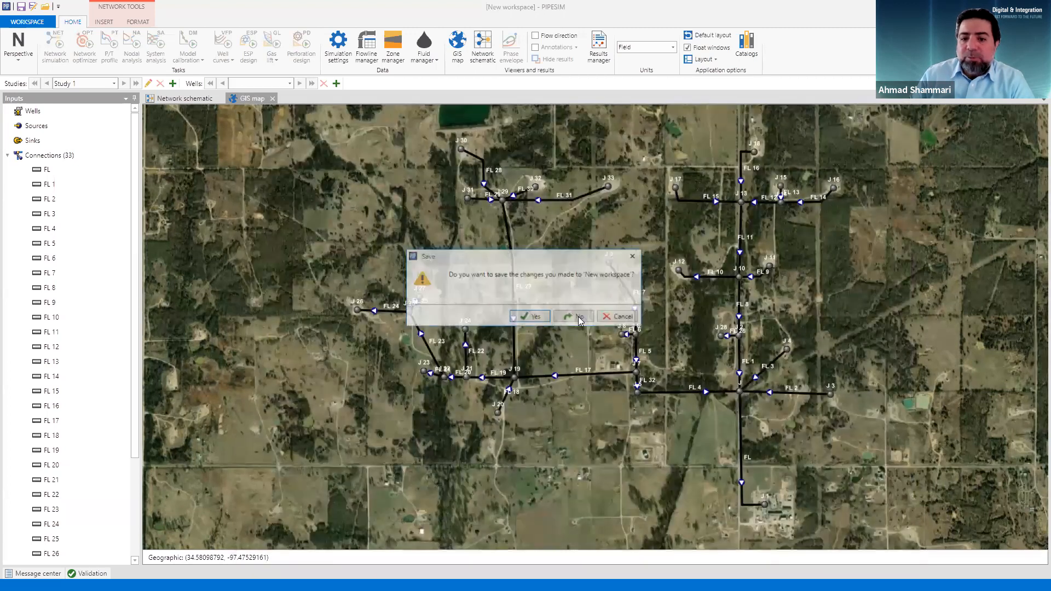
{"action": "left_click", "coordinate": [579, 317]}
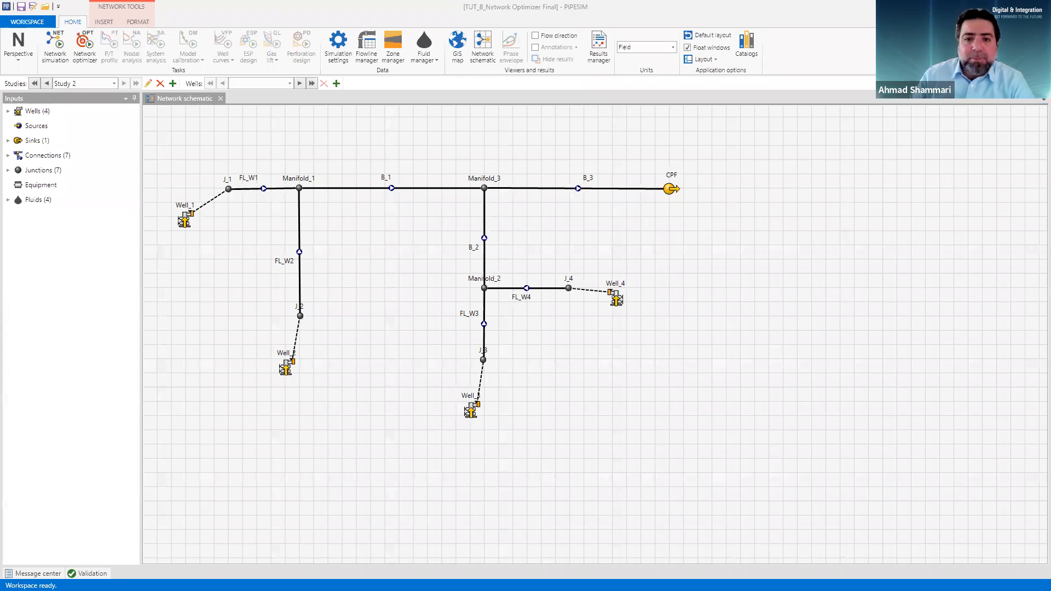
Step: Switch to PIPESIM Help and open the Gas lift optimization study topic among the tutorials
{"action": "key", "text": "alt+Tab"}
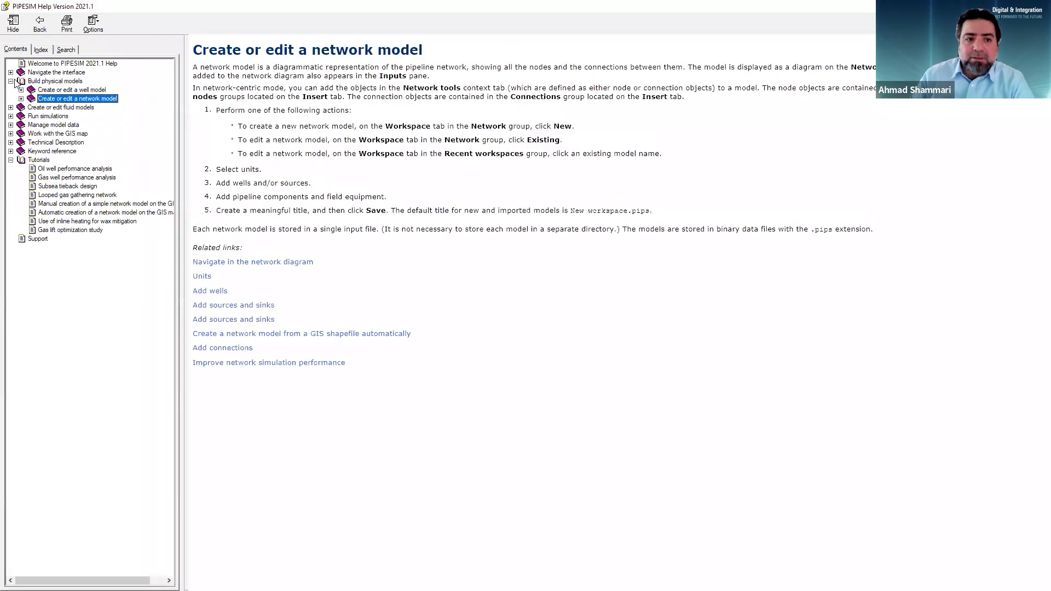
{"action": "left_click", "coordinate": [11, 81]}
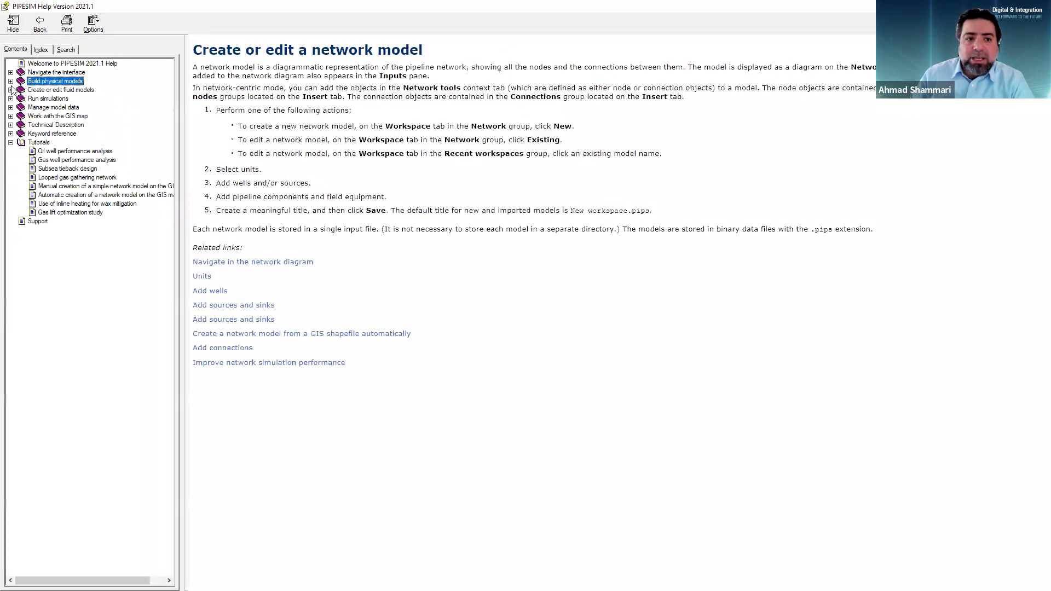
{"action": "left_click", "coordinate": [10, 143]}
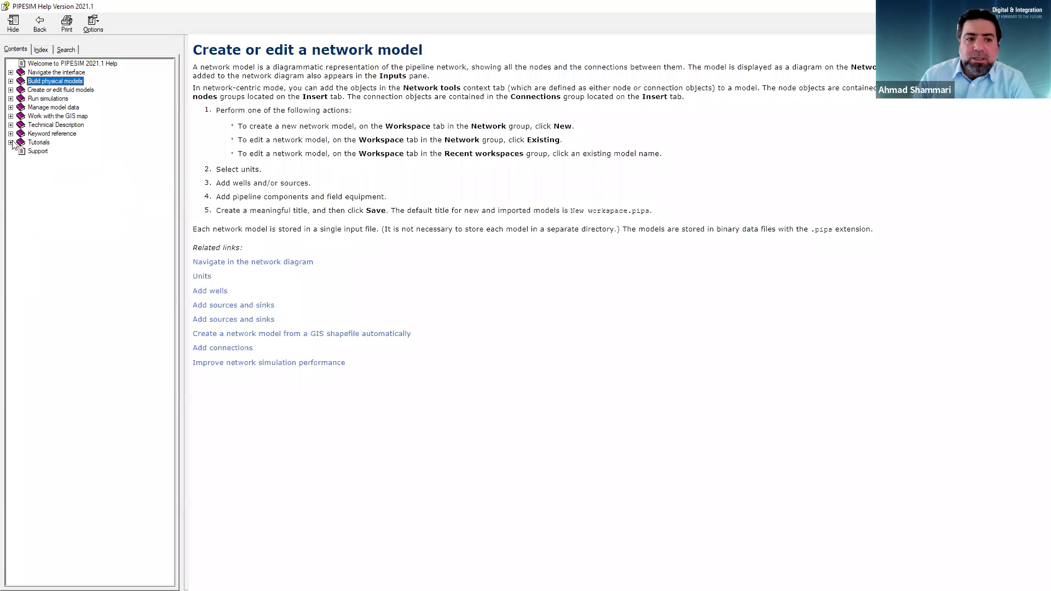
{"action": "left_click", "coordinate": [11, 143]}
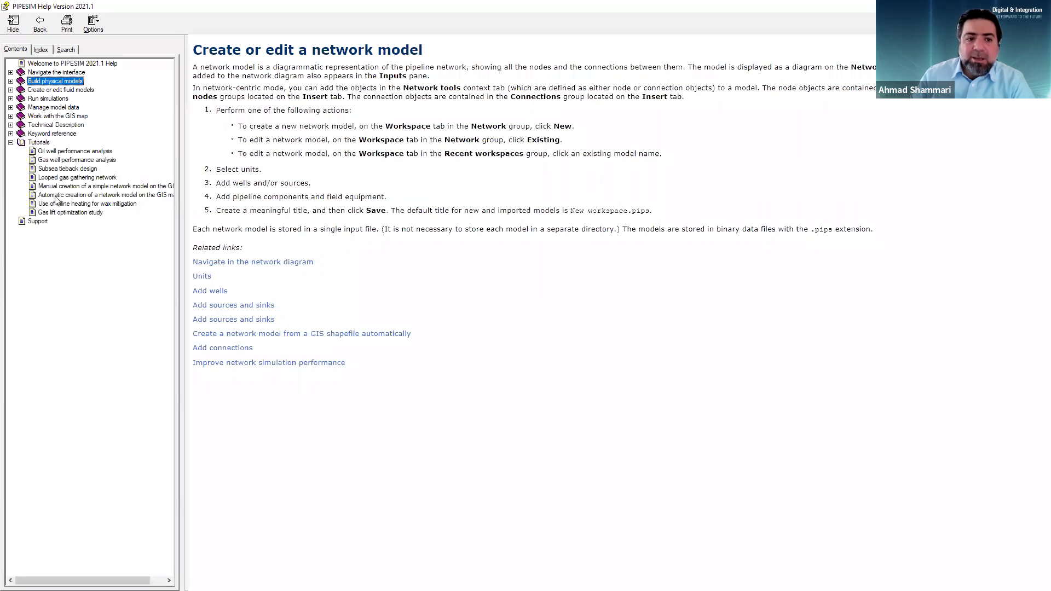
{"action": "left_click", "coordinate": [55, 214]}
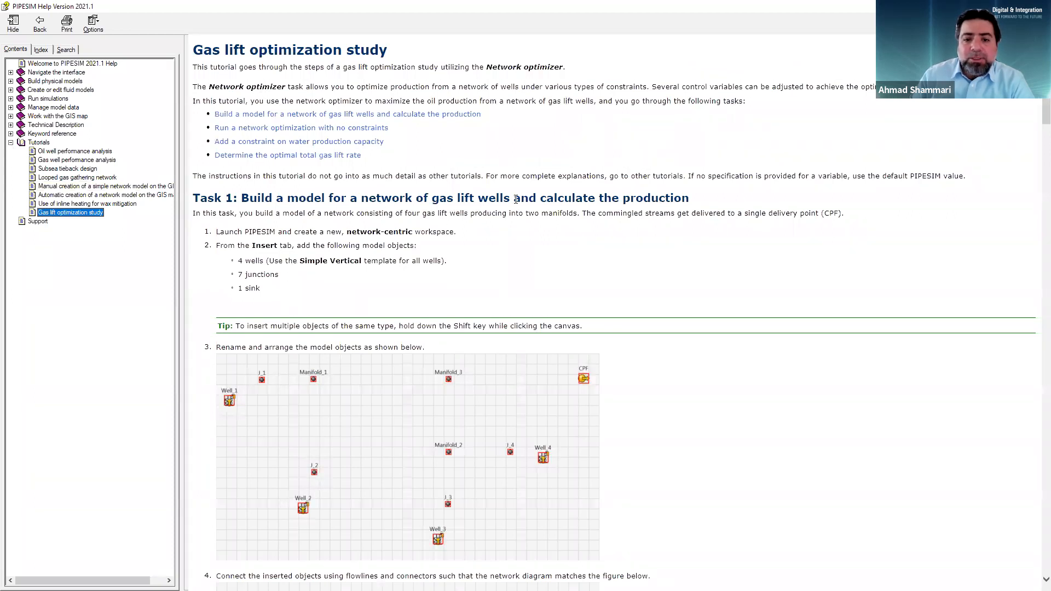
Step: Read Task 1 of the gas lift tutorial, covering the network layout, fluid properties, fluid mapping and well data
{"action": "scroll", "coordinate": [516, 200], "scroll_direction": "down", "scroll_amount": 6}
{"action": "scroll", "coordinate": [282, 203], "scroll_direction": "up", "scroll_amount": 3}
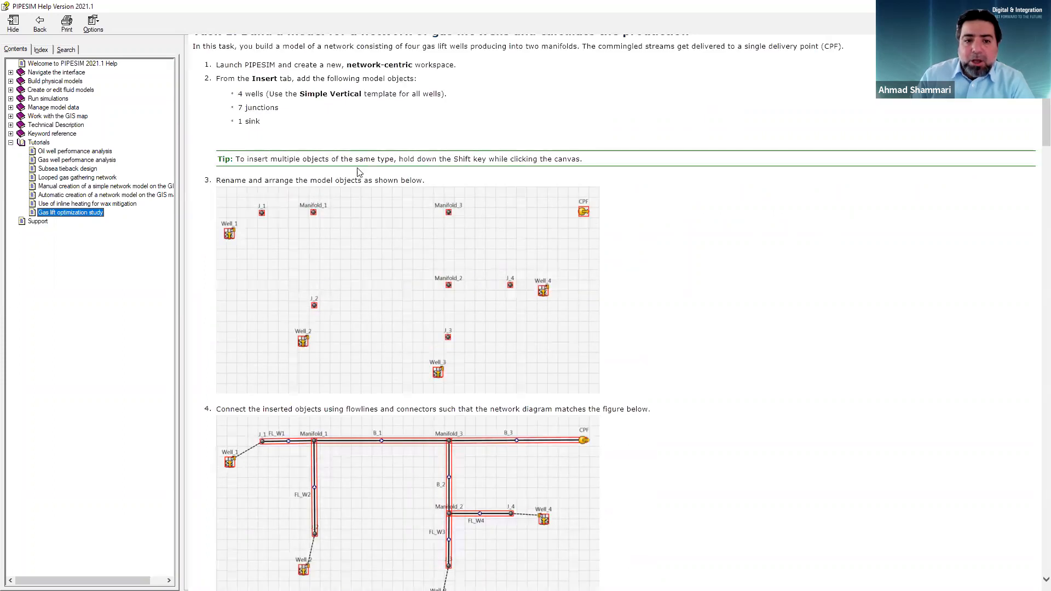
{"action": "scroll", "coordinate": [361, 172], "scroll_direction": "down", "scroll_amount": 4}
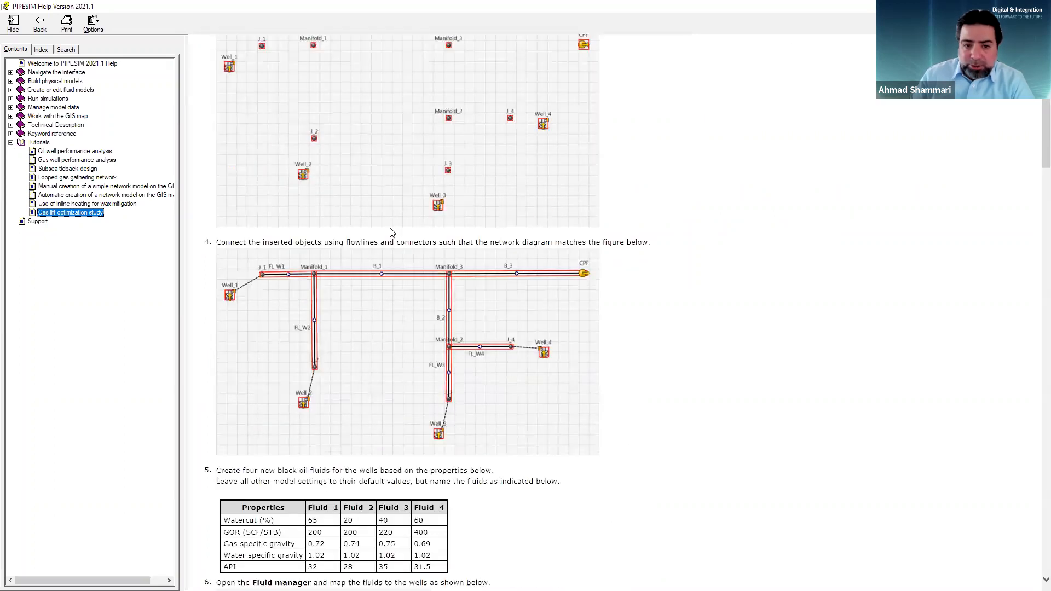
{"action": "scroll", "coordinate": [316, 256], "scroll_direction": "down", "scroll_amount": 2}
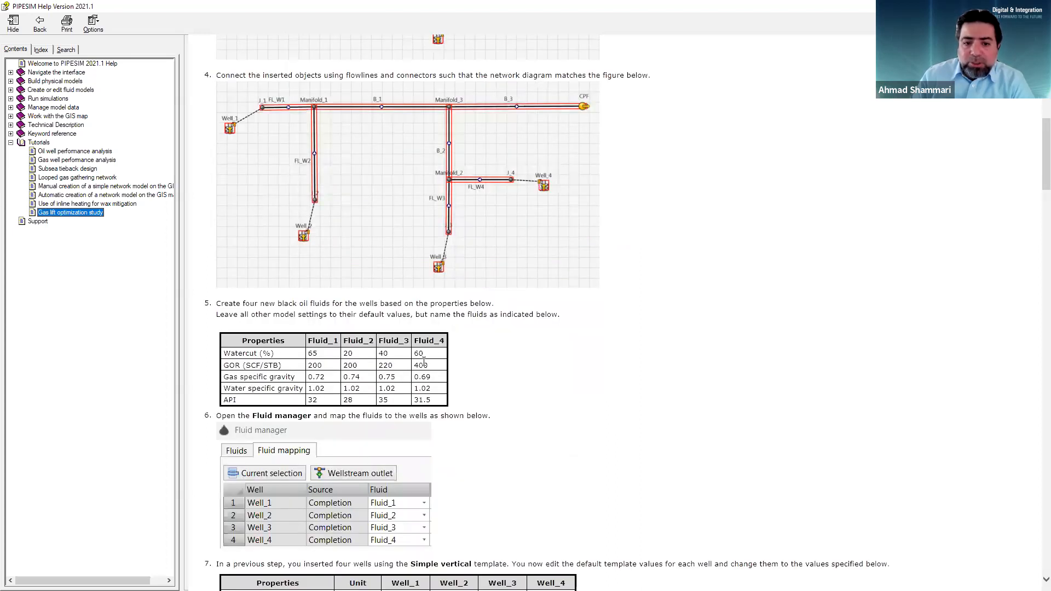
{"action": "scroll", "coordinate": [539, 396], "scroll_direction": "down", "scroll_amount": 3}
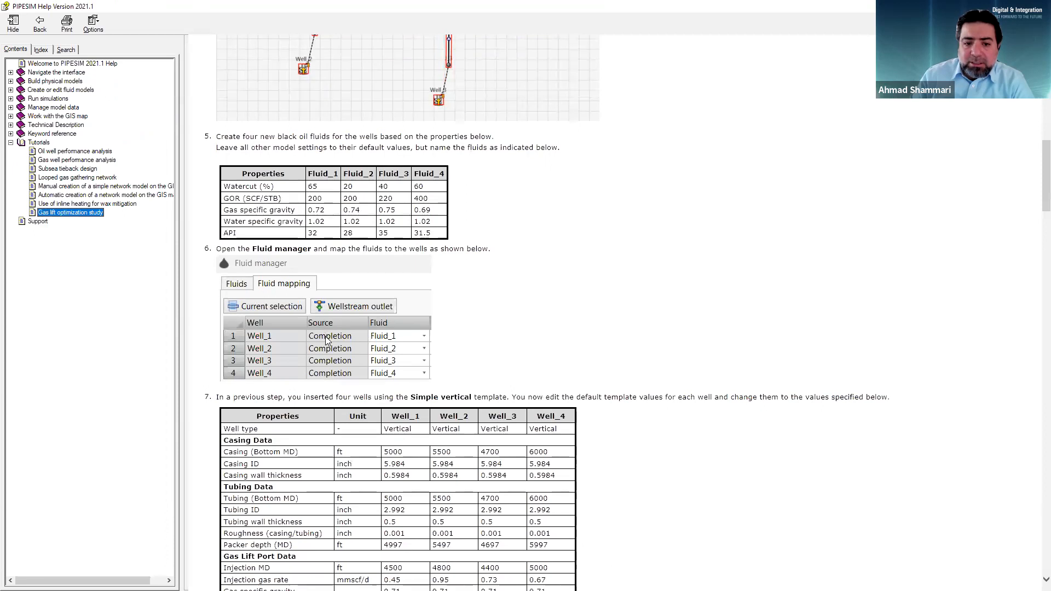
{"action": "scroll", "coordinate": [277, 248], "scroll_direction": "down", "scroll_amount": 3}
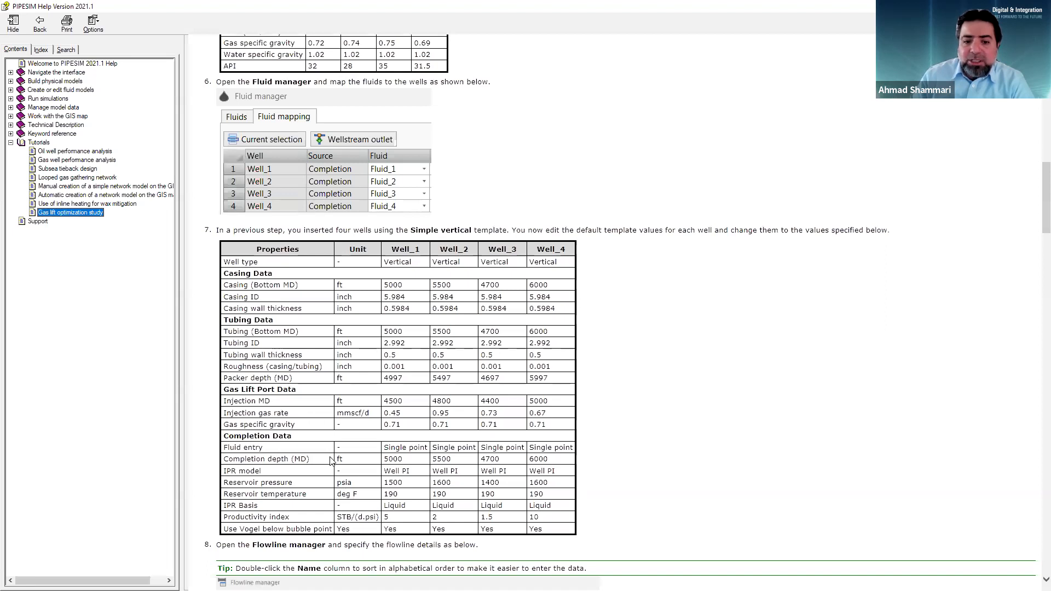
Step: Read the rest of the gas lift tutorial's Task 1, covering flowlines and network simulation, plus optimizer Tasks 2 and 3
{"action": "scroll", "coordinate": [617, 385], "scroll_direction": "down", "scroll_amount": 7}
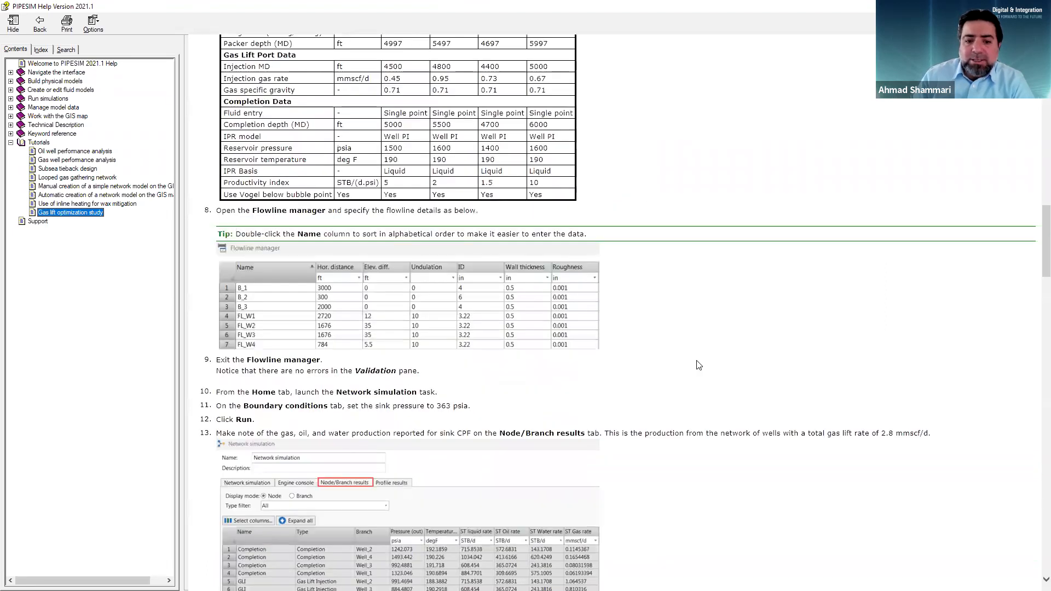
{"action": "scroll", "coordinate": [699, 365], "scroll_direction": "down", "scroll_amount": 2}
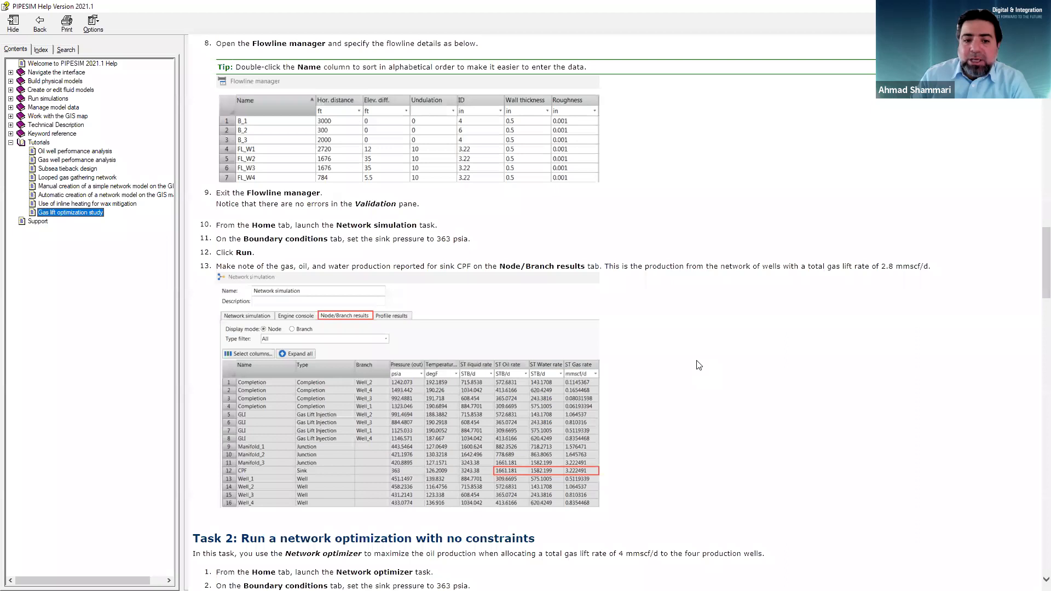
{"action": "scroll", "coordinate": [315, 280], "scroll_direction": "down", "scroll_amount": 6}
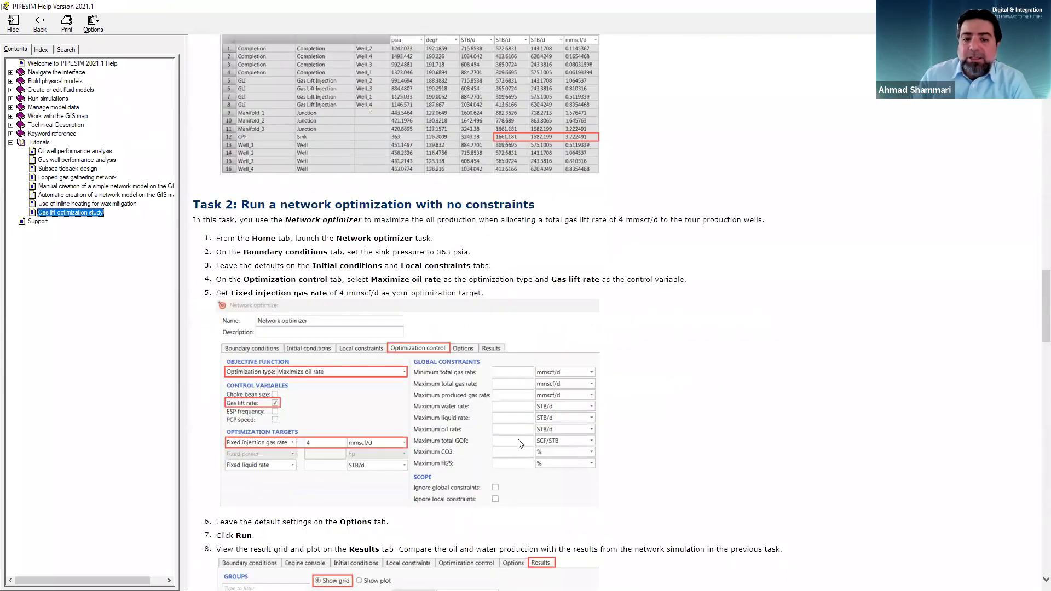
{"action": "scroll", "coordinate": [521, 450], "scroll_direction": "down", "scroll_amount": 20}
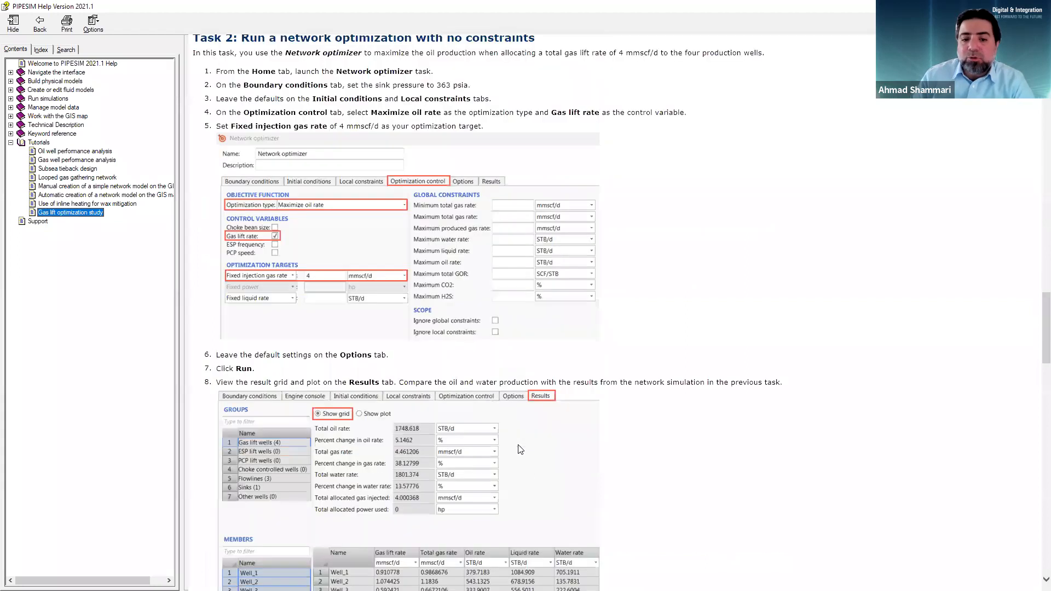
{"action": "scroll", "coordinate": [521, 450], "scroll_direction": "down", "scroll_amount": 2}
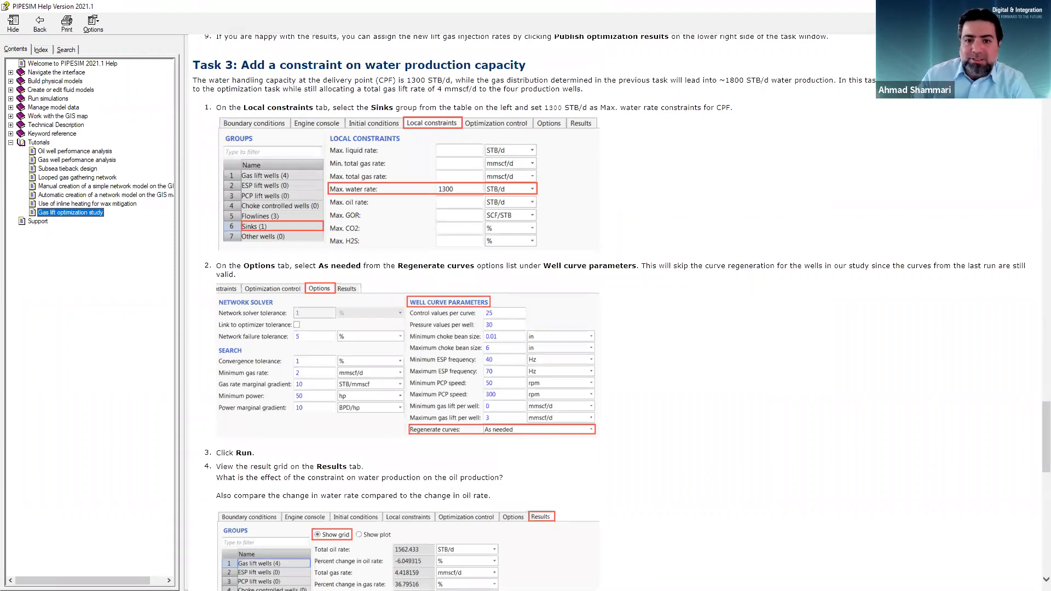
Step: Switch back to the PIPESIM workspace and review the Network optimizer's boundary conditions, optimization control and local constraints
{"action": "left_click", "coordinate": [987, 6]}
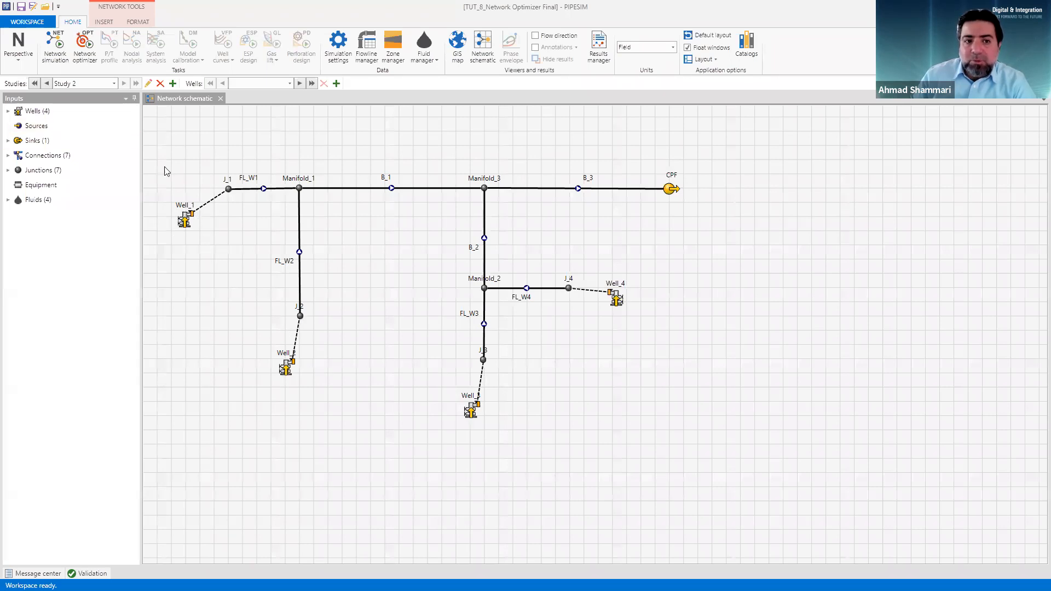
{"action": "left_click", "coordinate": [85, 48]}
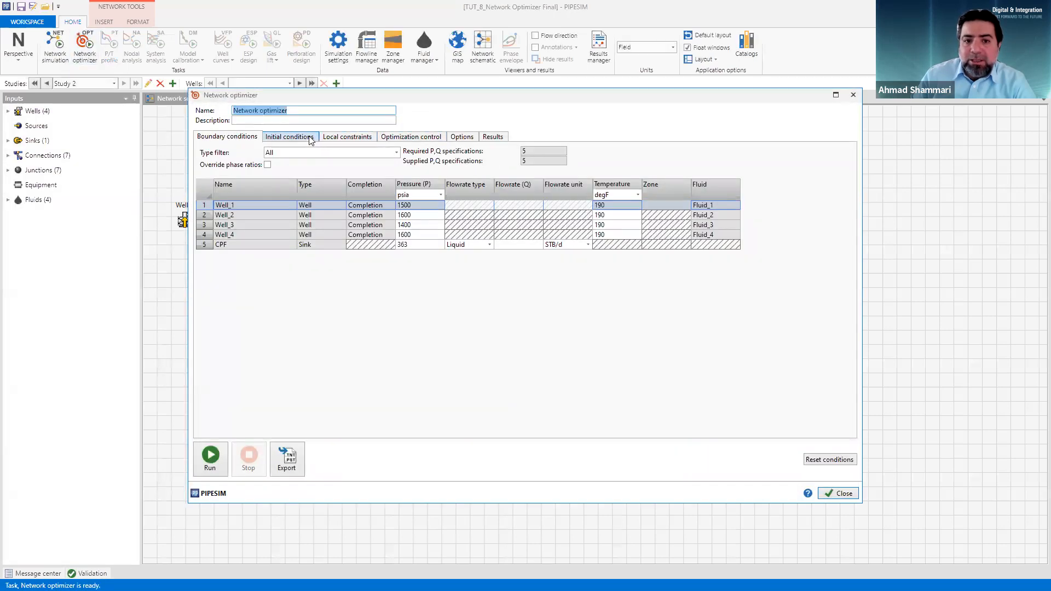
{"action": "left_click", "coordinate": [412, 137]}
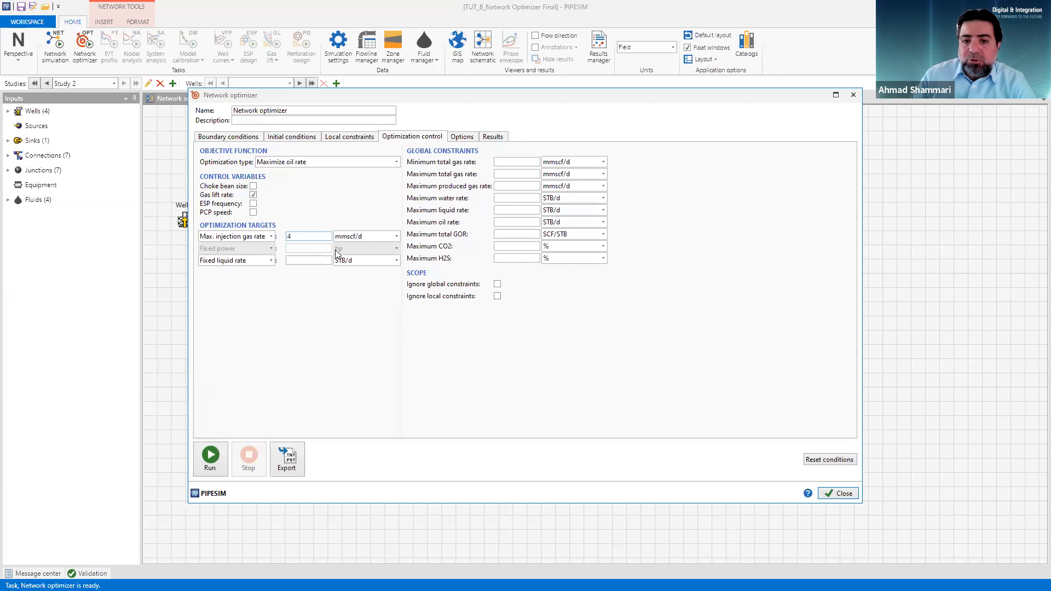
{"action": "left_click", "coordinate": [356, 137]}
{"action": "left_click", "coordinate": [841, 493]}
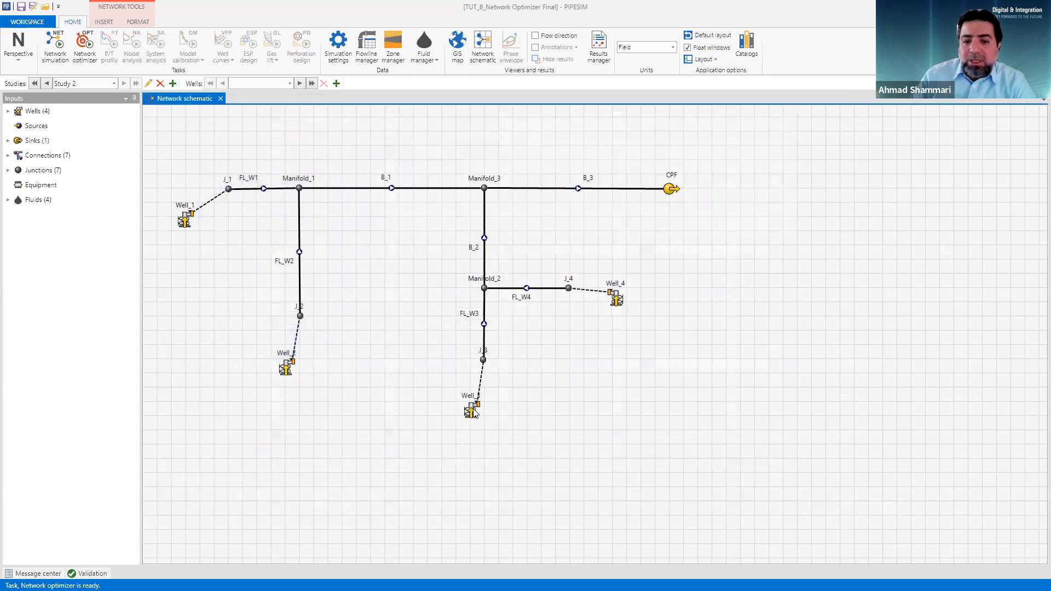
Step: Inspect the gas lift injection settings of Well_3, Well_1 and Well_2 in the well editor
{"action": "left_click", "coordinate": [472, 412]}
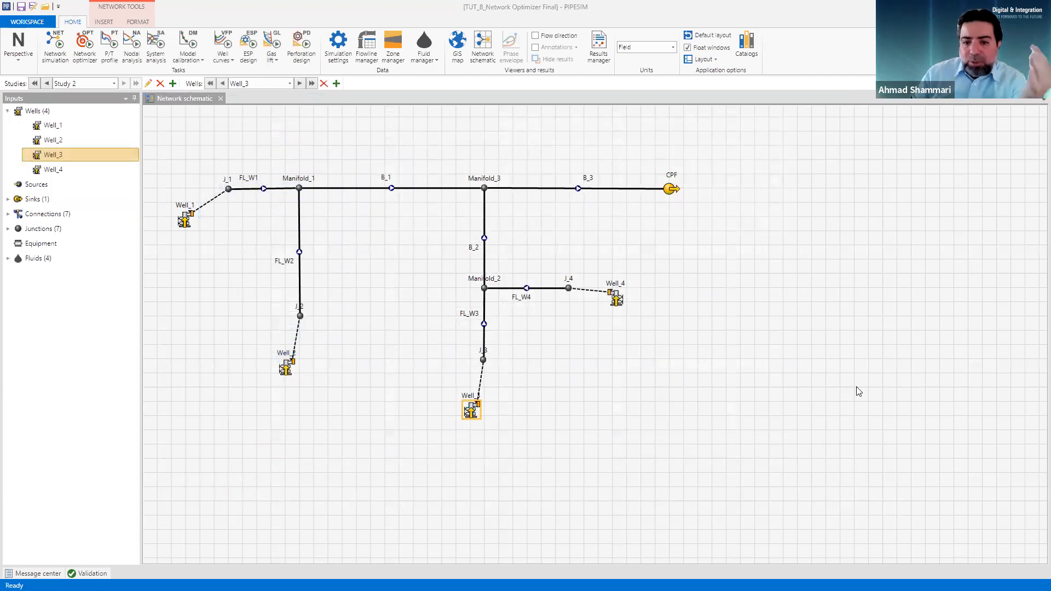
{"action": "left_click_drag", "start_coordinate": [780, 164], "coordinate": [416, 114]}
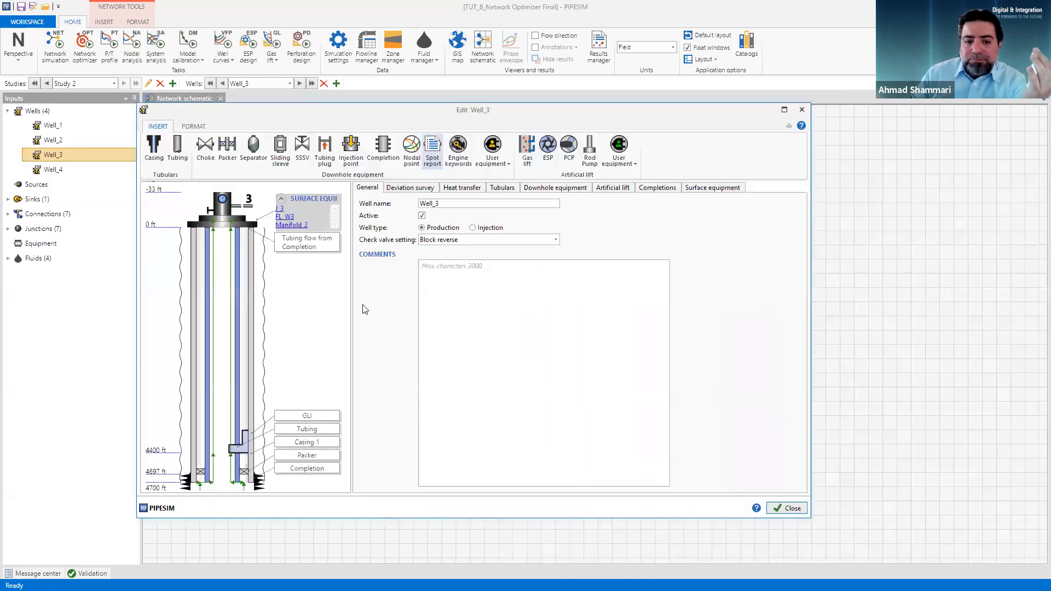
{"action": "left_click", "coordinate": [241, 449]}
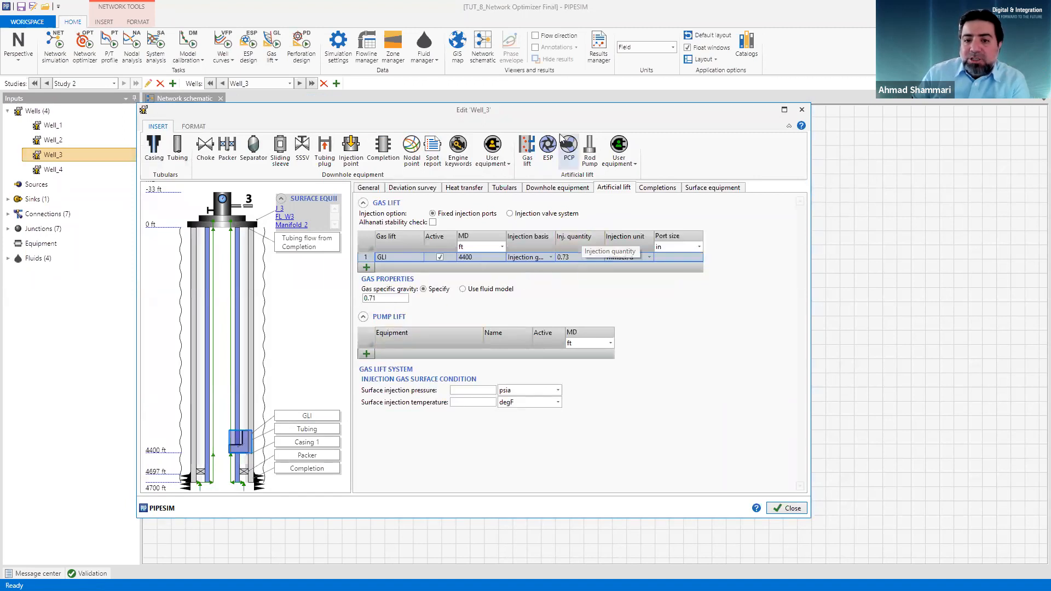
{"action": "left_click_drag", "start_coordinate": [566, 113], "coordinate": [750, 107]}
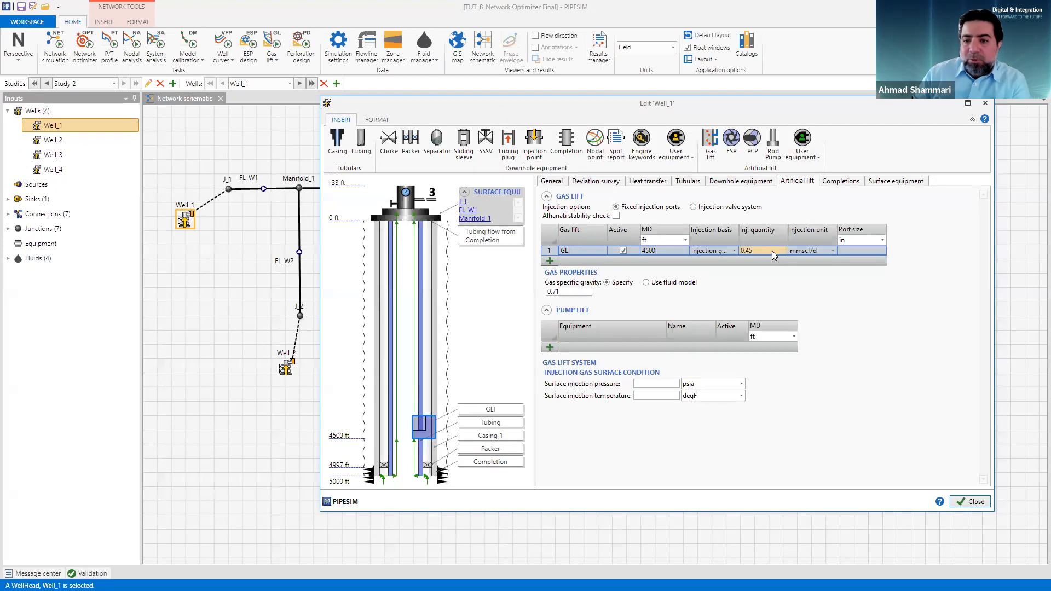
{"action": "left_click", "coordinate": [55, 140]}
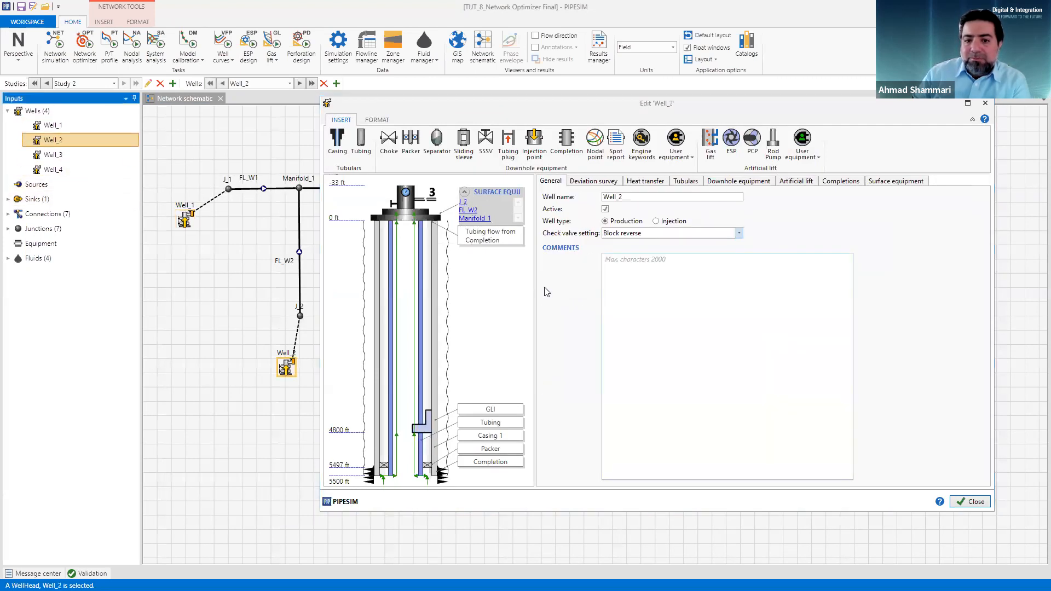
{"action": "left_click", "coordinate": [414, 433]}
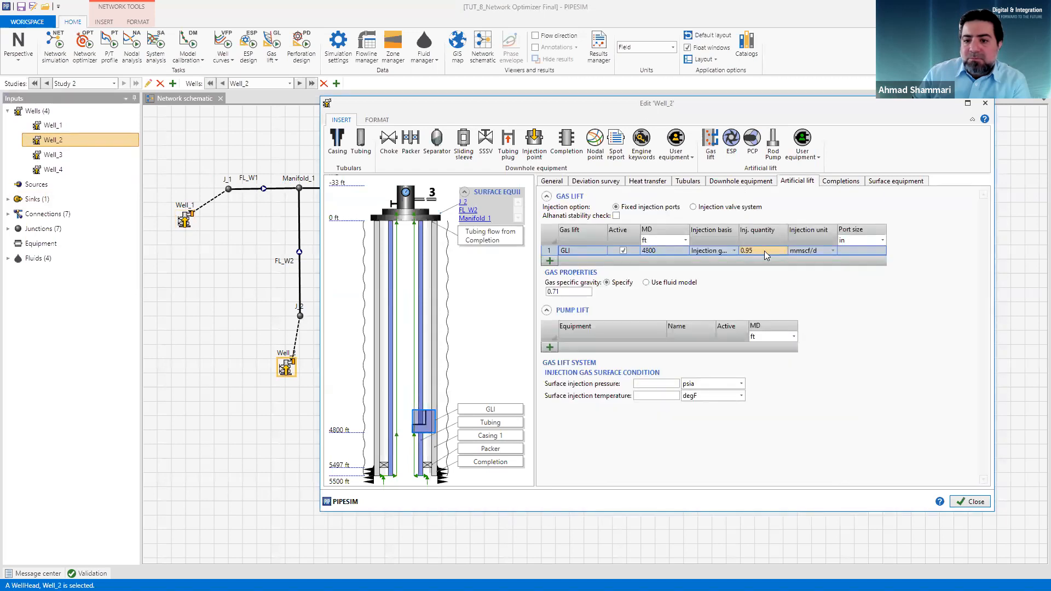
{"action": "left_click", "coordinate": [53, 155]}
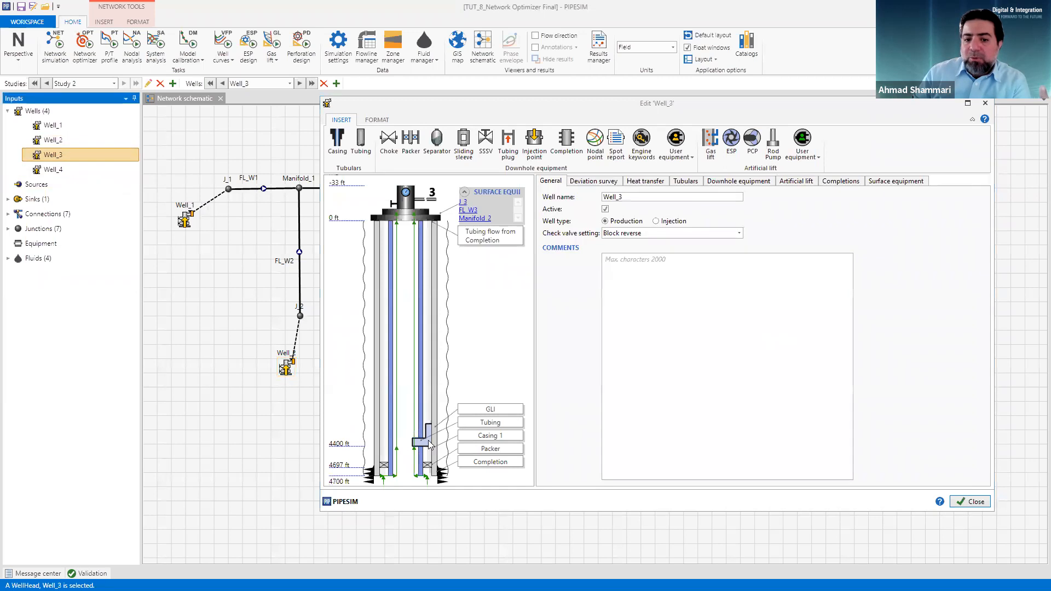
{"action": "left_click", "coordinate": [428, 442]}
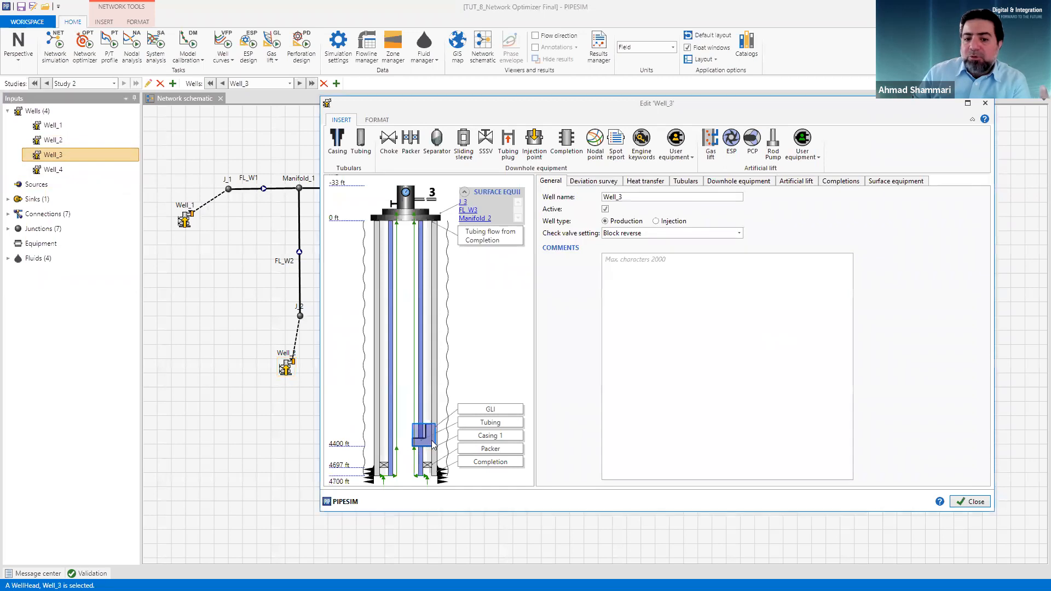
Step: Set the gas lift injection quantity of Well_1 to 2.5 mmscf/d
{"action": "left_click", "coordinate": [57, 129]}
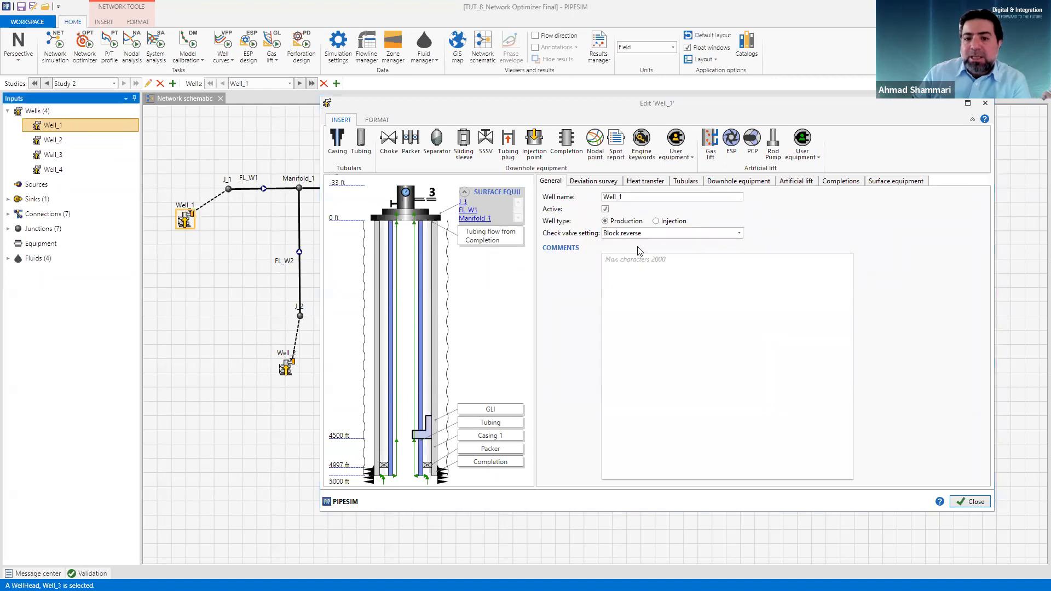
{"action": "left_click", "coordinate": [437, 428]}
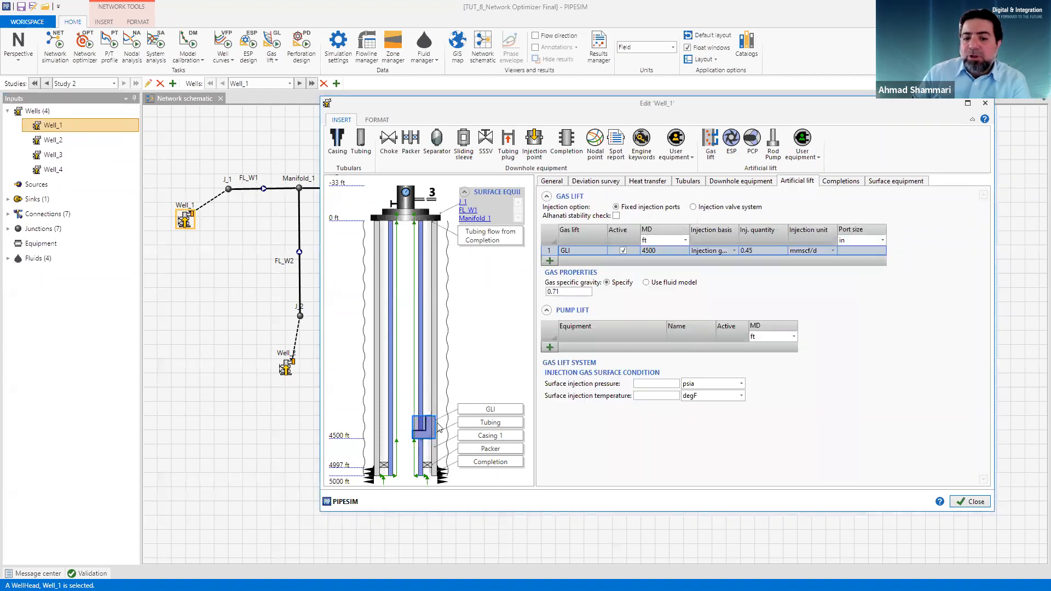
{"action": "left_click", "coordinate": [763, 252]}
{"action": "type", "text": "2.5"}
Step: Set the gas lift injection quantity of Well_2 to 2.5 mmscf/d
{"action": "left_click", "coordinate": [42, 141]}
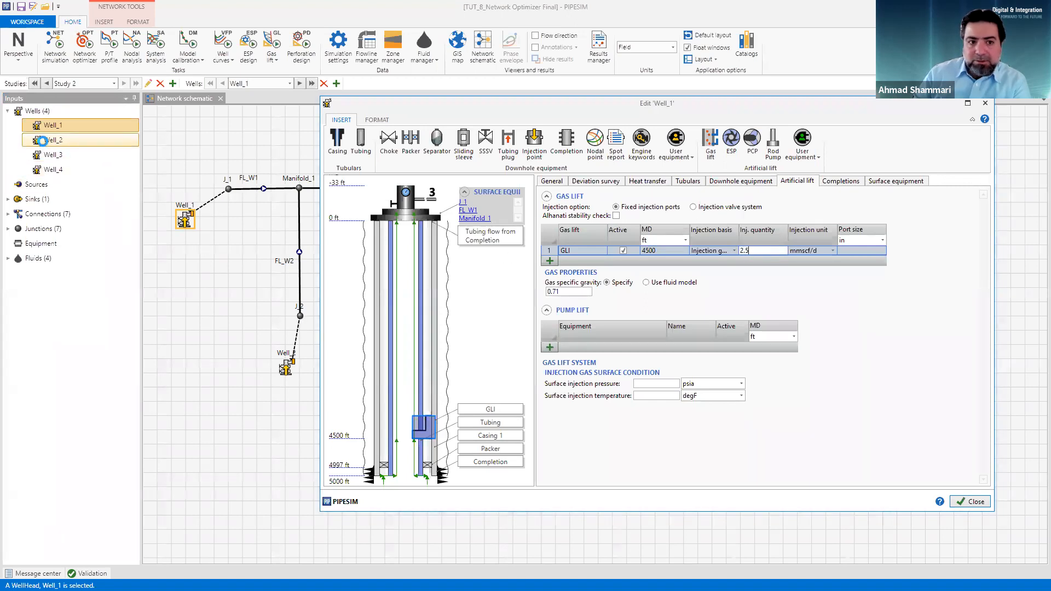
{"action": "left_click", "coordinate": [808, 184]}
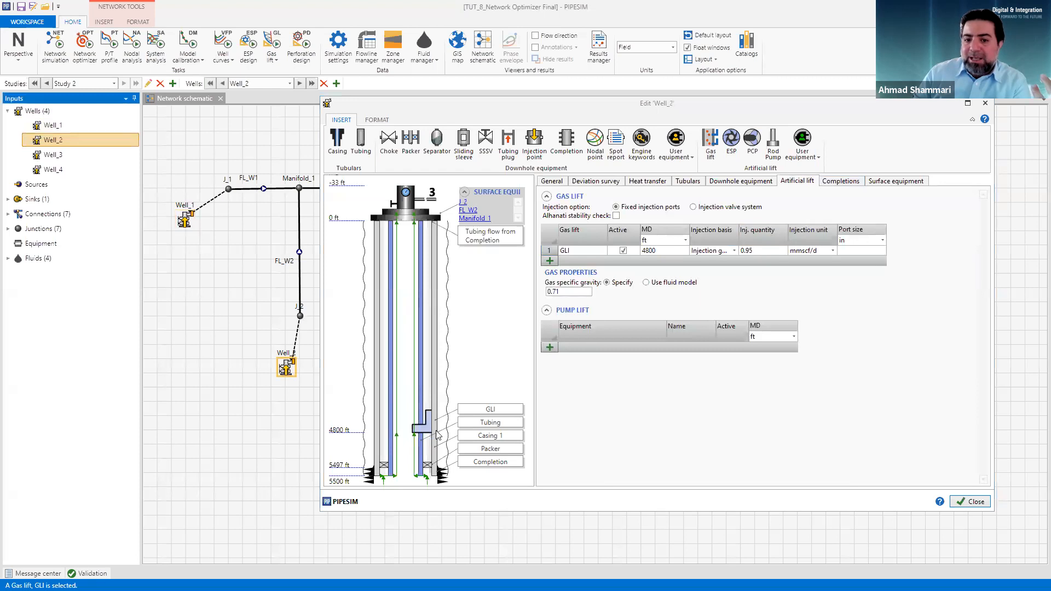
{"action": "left_click", "coordinate": [757, 254]}
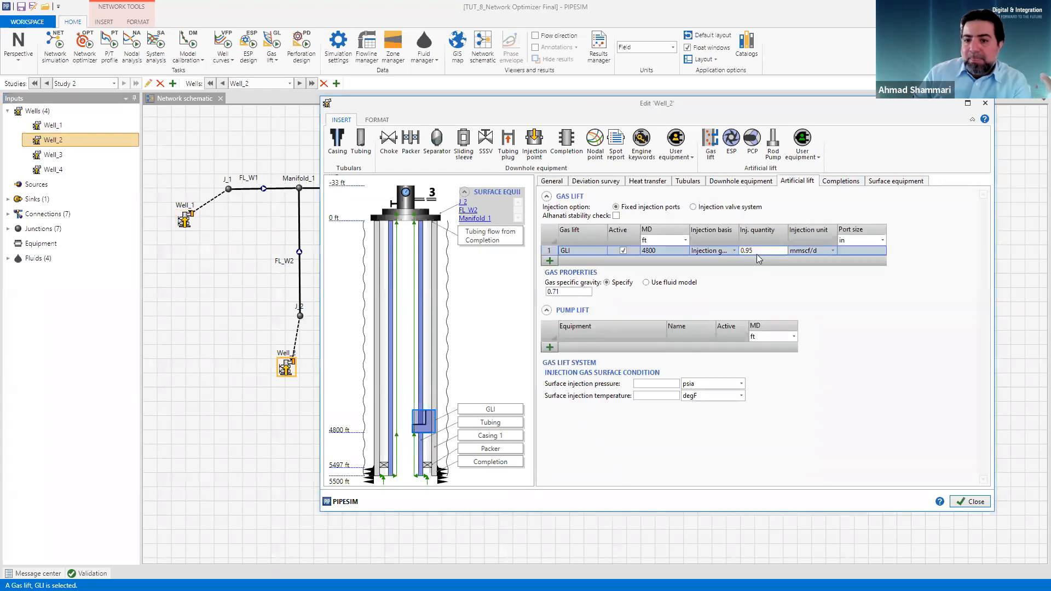
{"action": "type", "text": "2"}
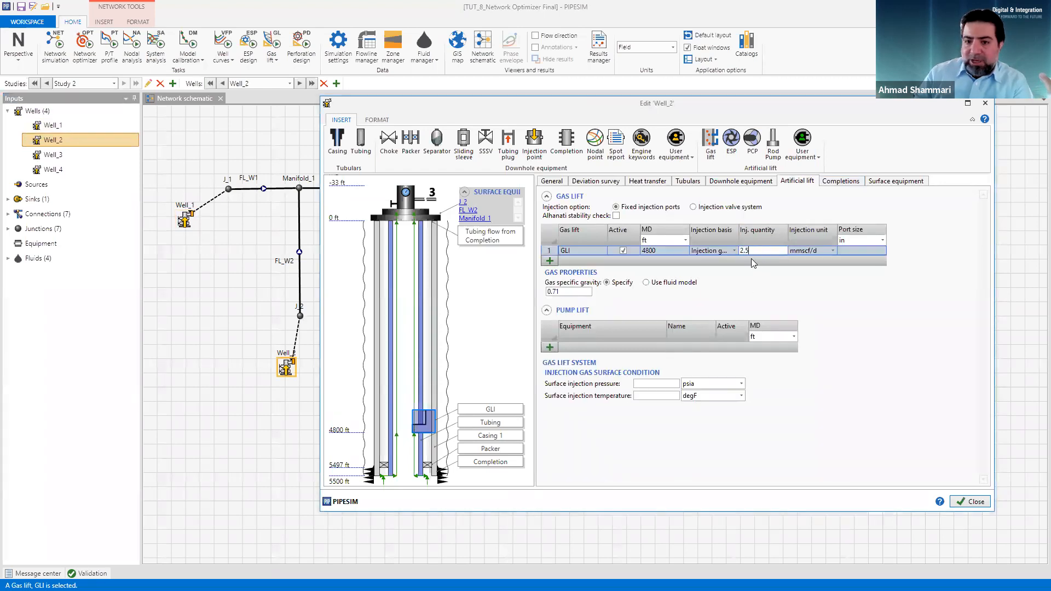
Step: Set the gas lift injection quantity of Well_3 to 2.5 mmscf/d
{"action": "left_click", "coordinate": [57, 154]}
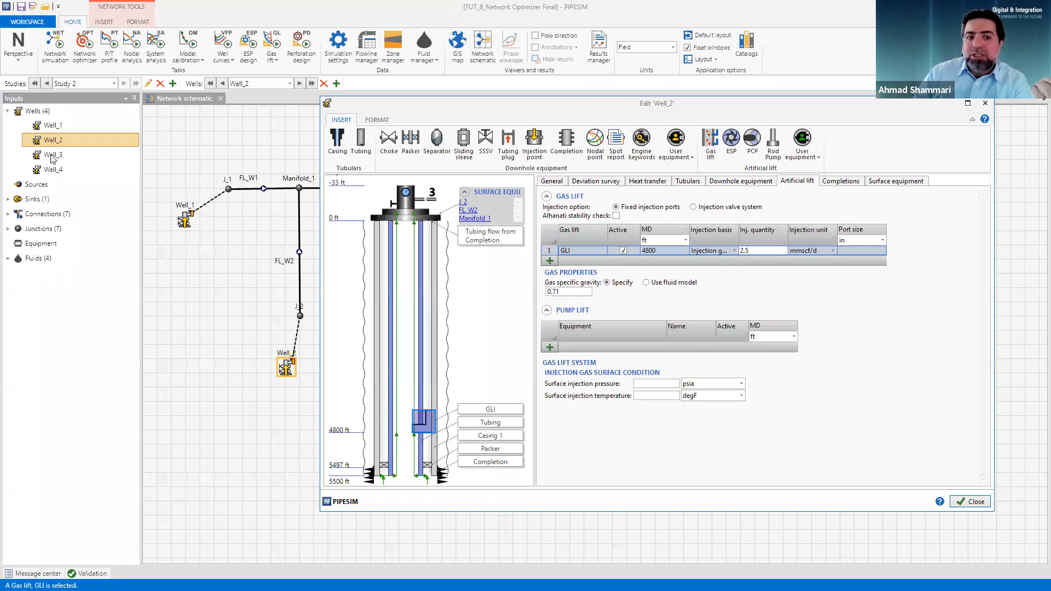
{"action": "left_click", "coordinate": [437, 431]}
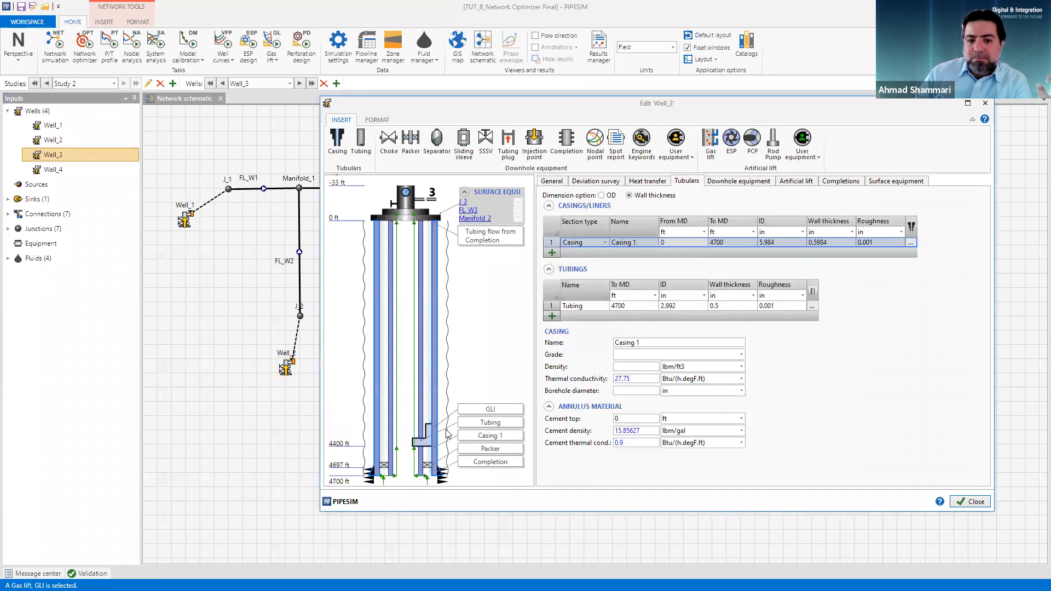
{"action": "left_click", "coordinate": [425, 447]}
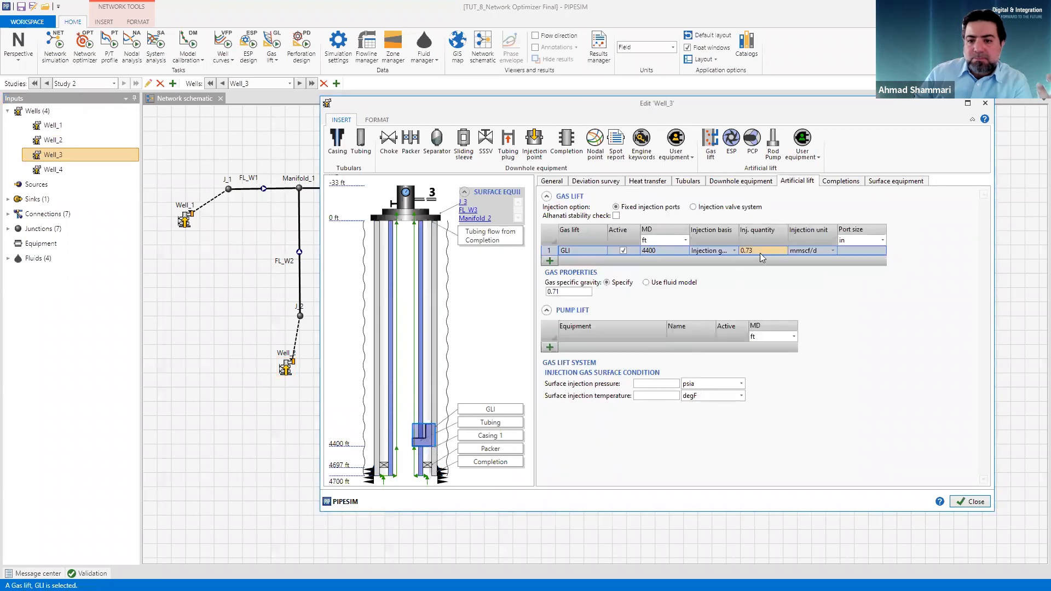
{"action": "left_click", "coordinate": [760, 253]}
{"action": "type", "text": "2.5"}
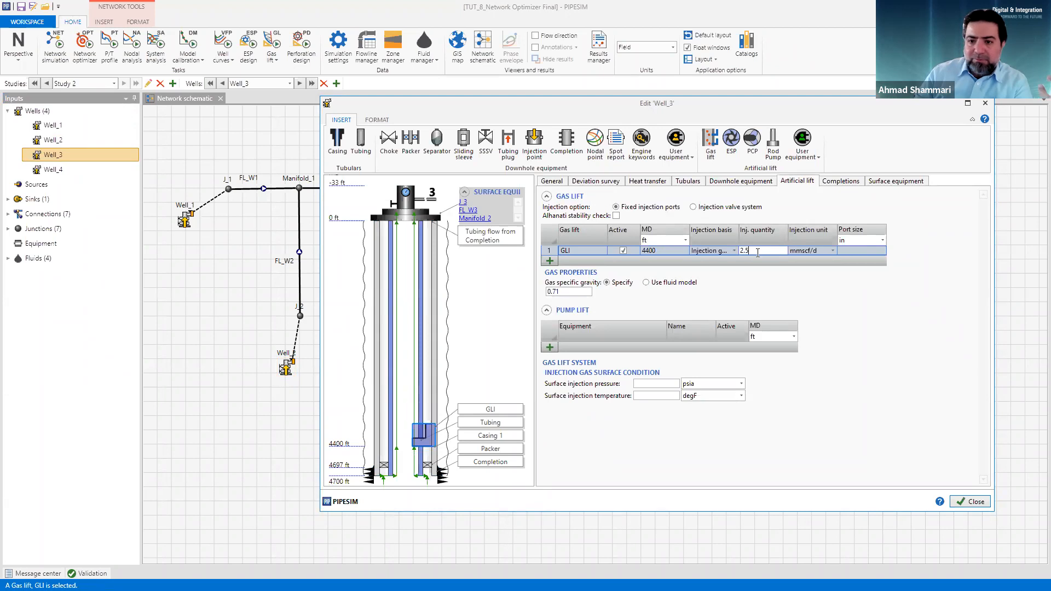
Step: Set the gas lift injection quantity of Well_4 to 2.5 mmscf/d and close the well editor
{"action": "left_click", "coordinate": [52, 170]}
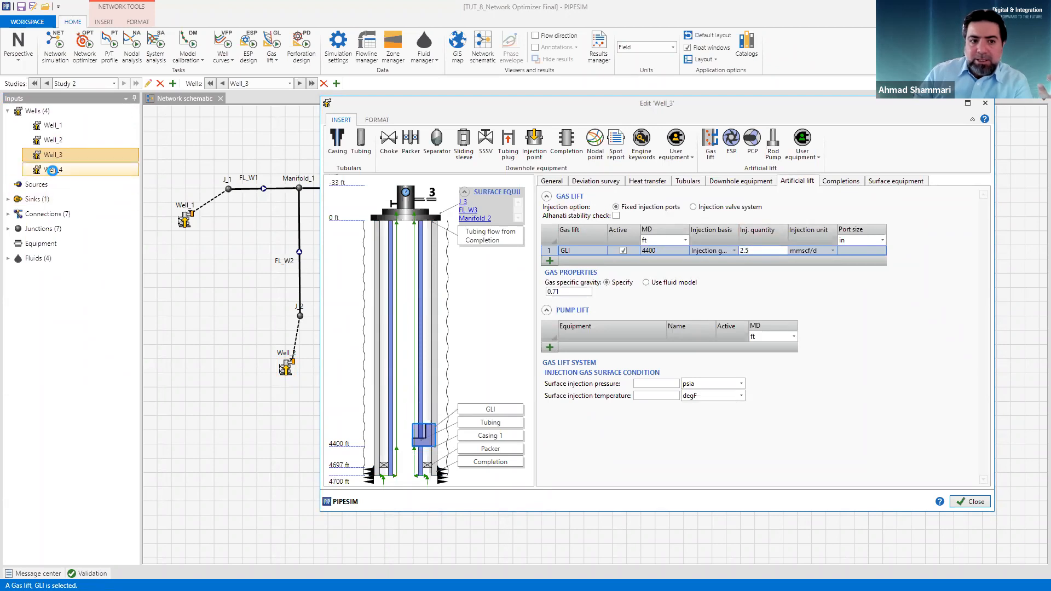
{"action": "left_click", "coordinate": [766, 253]}
{"action": "type", "text": "2.5"}
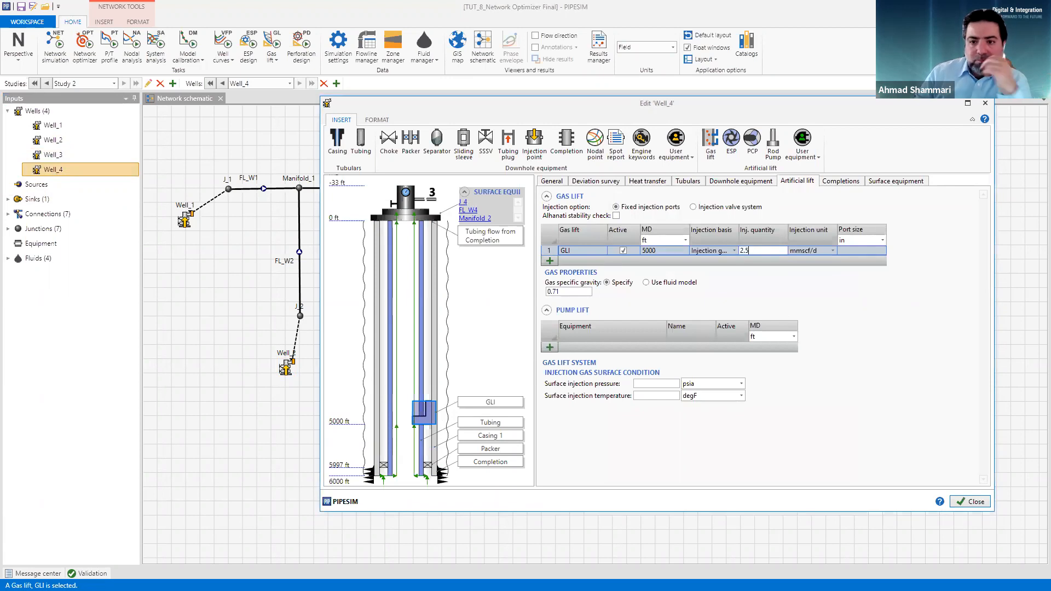
{"action": "left_click", "coordinate": [969, 502]}
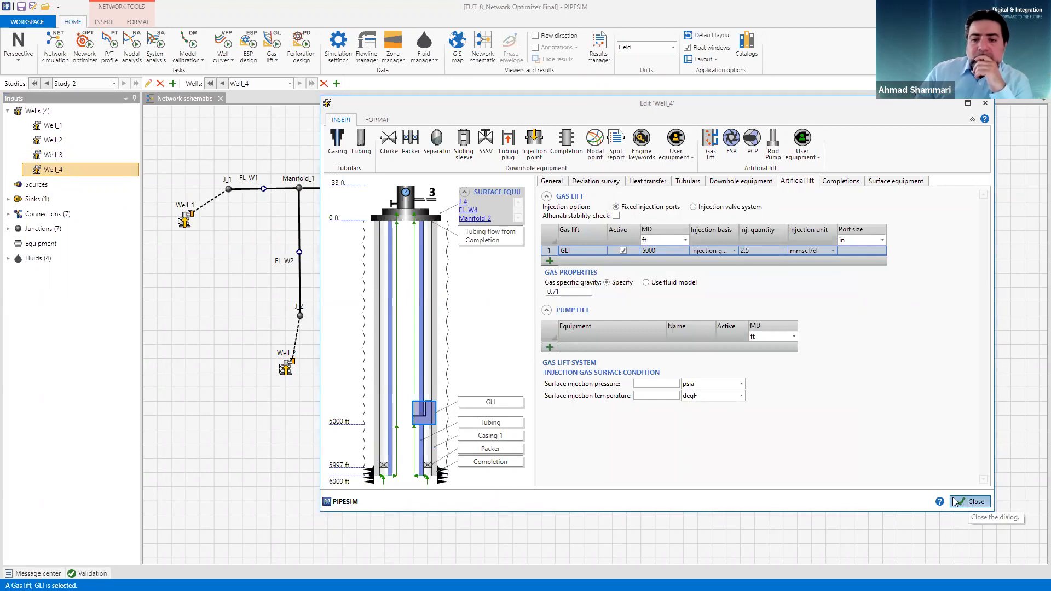
Step: Run a network simulation with the CPF sink pressure set to 300 psia and inspect the CPF sink in the node results
{"action": "left_click", "coordinate": [50, 38]}
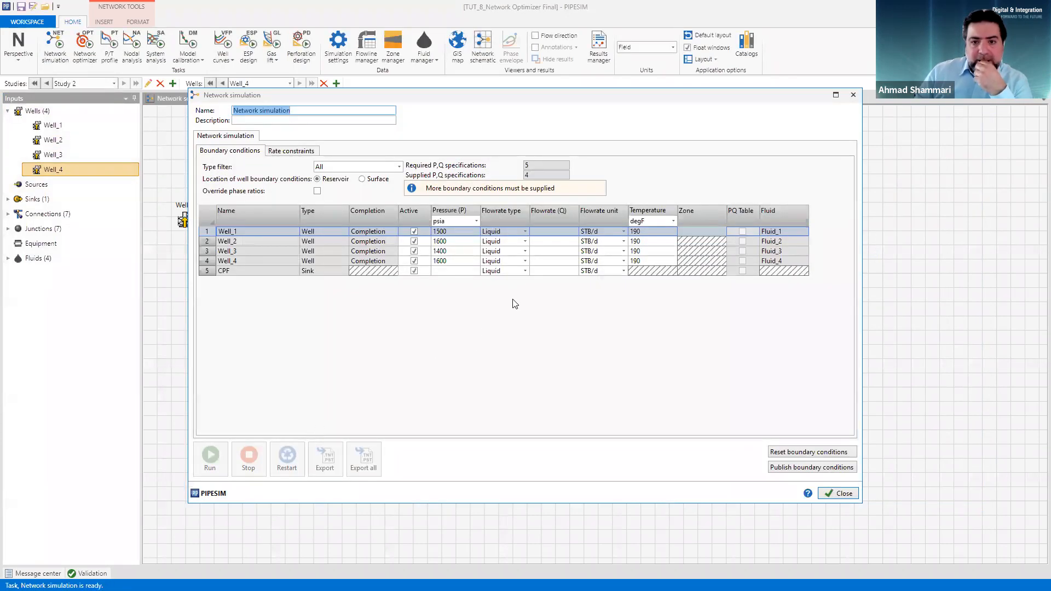
{"action": "left_click", "coordinate": [448, 274]}
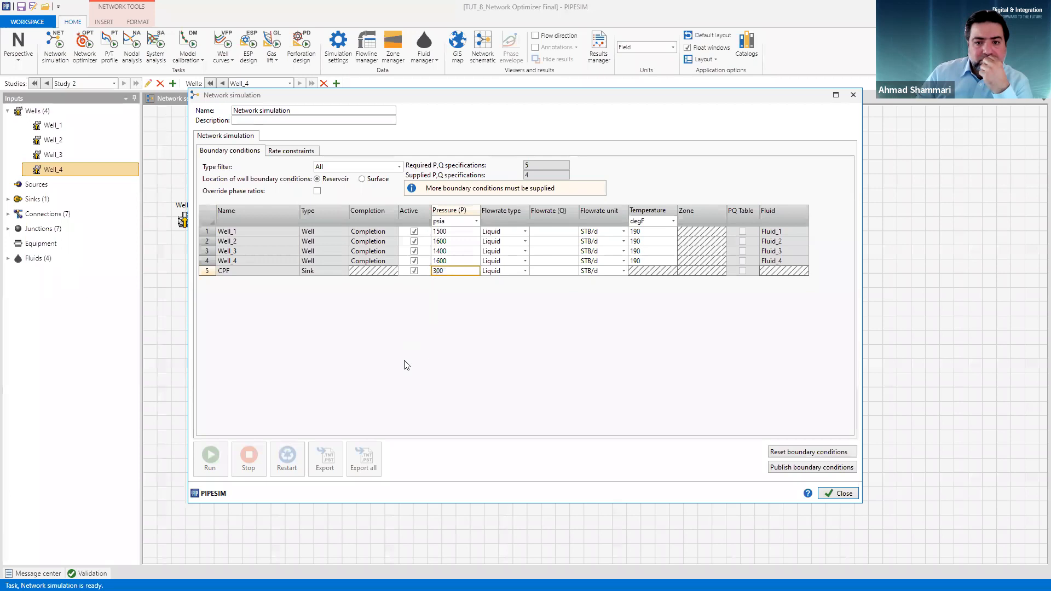
{"action": "left_click", "coordinate": [457, 266]}
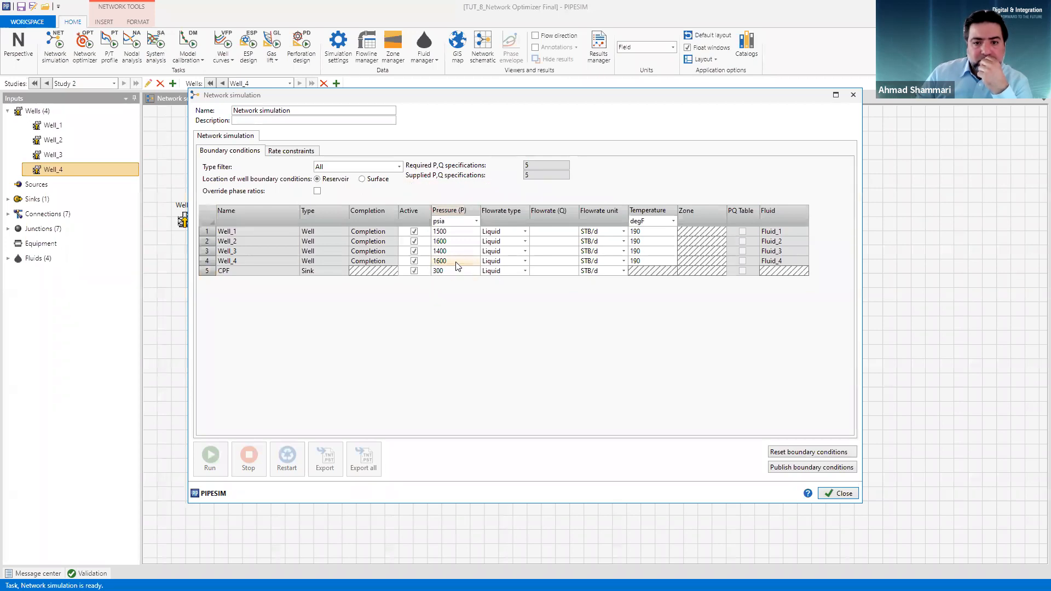
{"action": "left_click", "coordinate": [217, 454]}
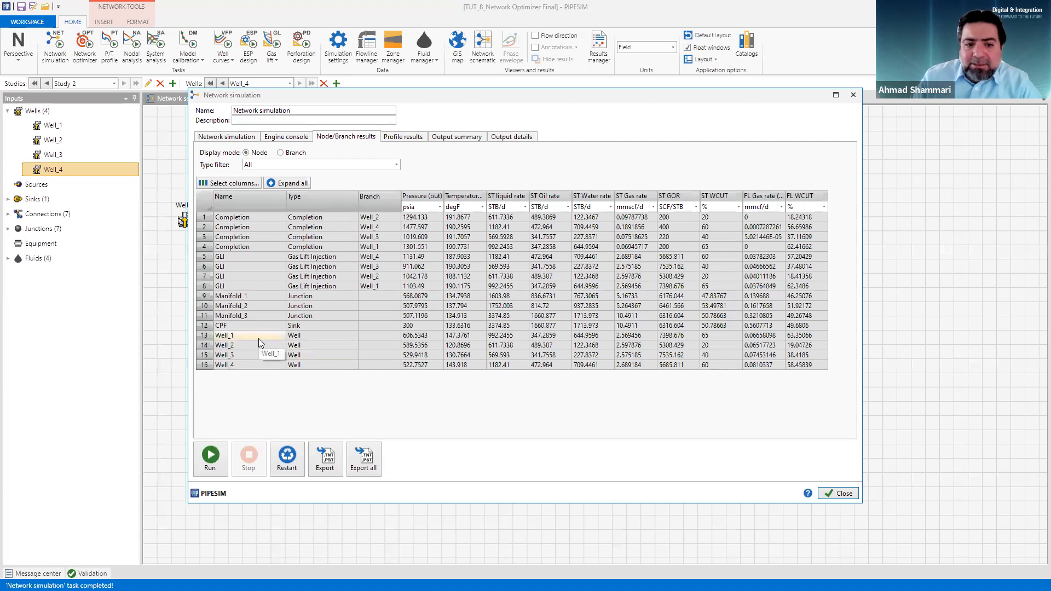
{"action": "left_click", "coordinate": [206, 326]}
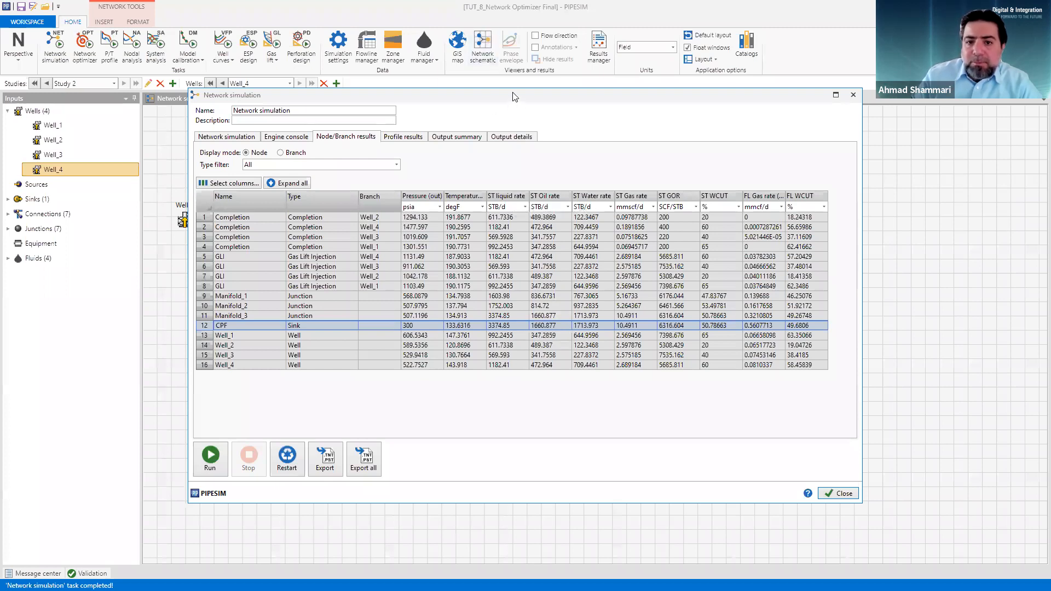
Step: Close the network simulation results, open the Network Optimizer, reset its conditions from the model, and set the CPF sink pressure to 300 psia
{"action": "left_click_drag", "start_coordinate": [519, 103], "coordinate": [558, 66]}
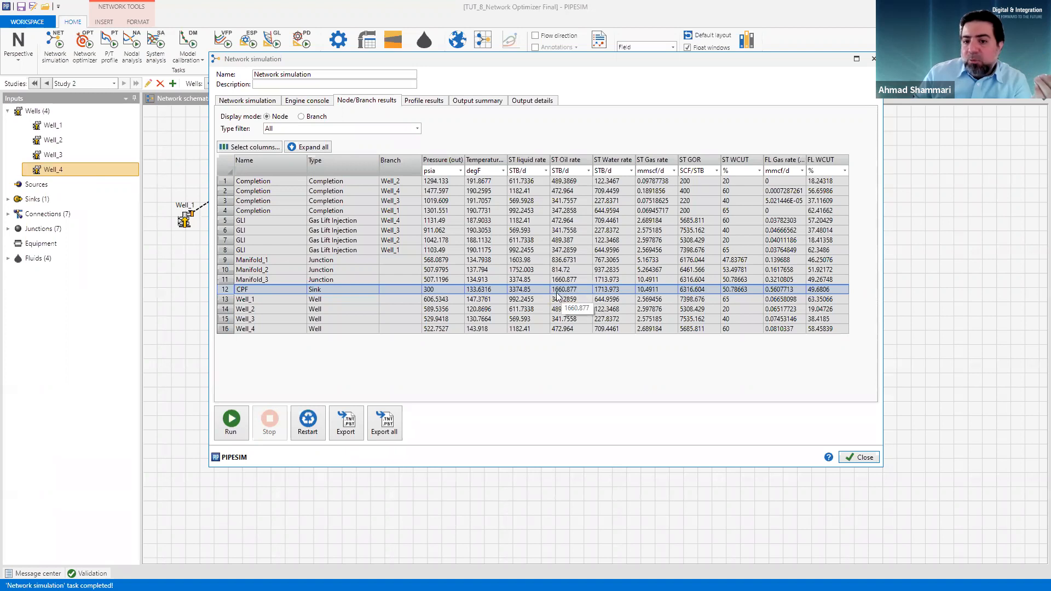
{"action": "left_click", "coordinate": [864, 459]}
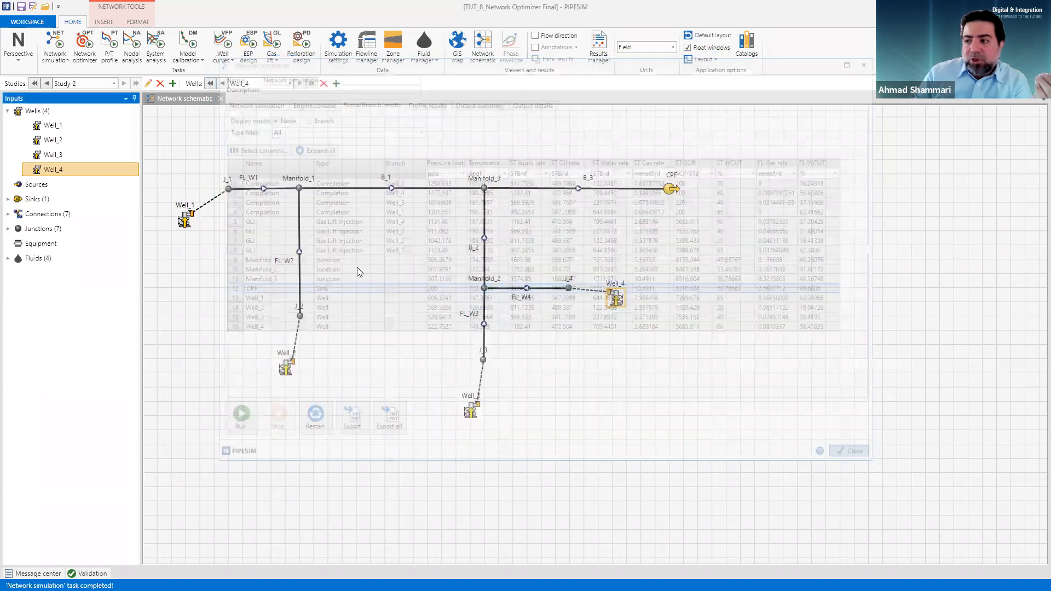
{"action": "left_click", "coordinate": [85, 47]}
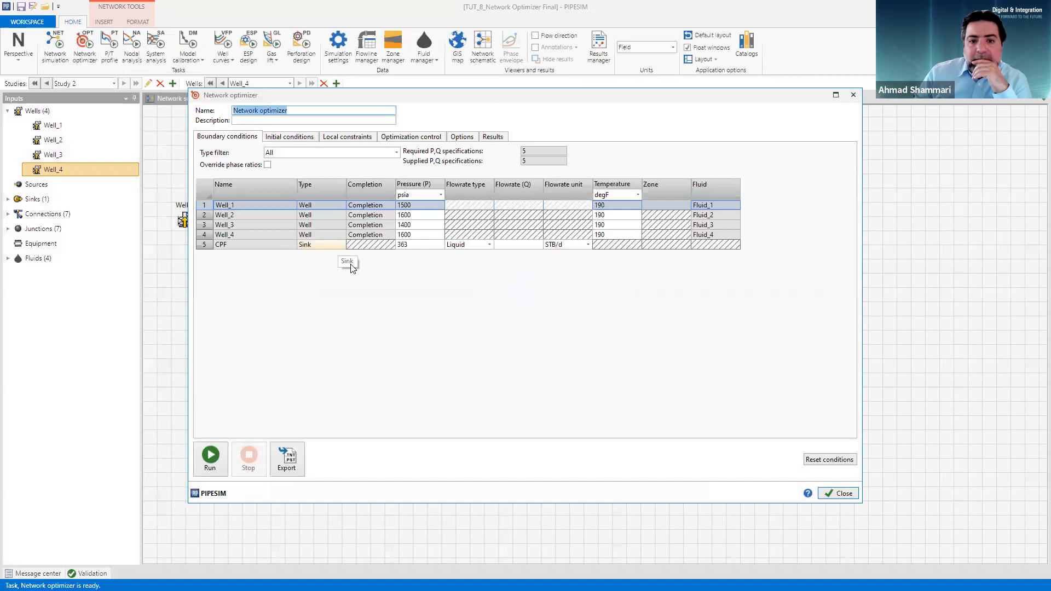
{"action": "left_click", "coordinate": [834, 458]}
{"action": "left_click", "coordinate": [420, 253]}
{"action": "type", "text": "300"}
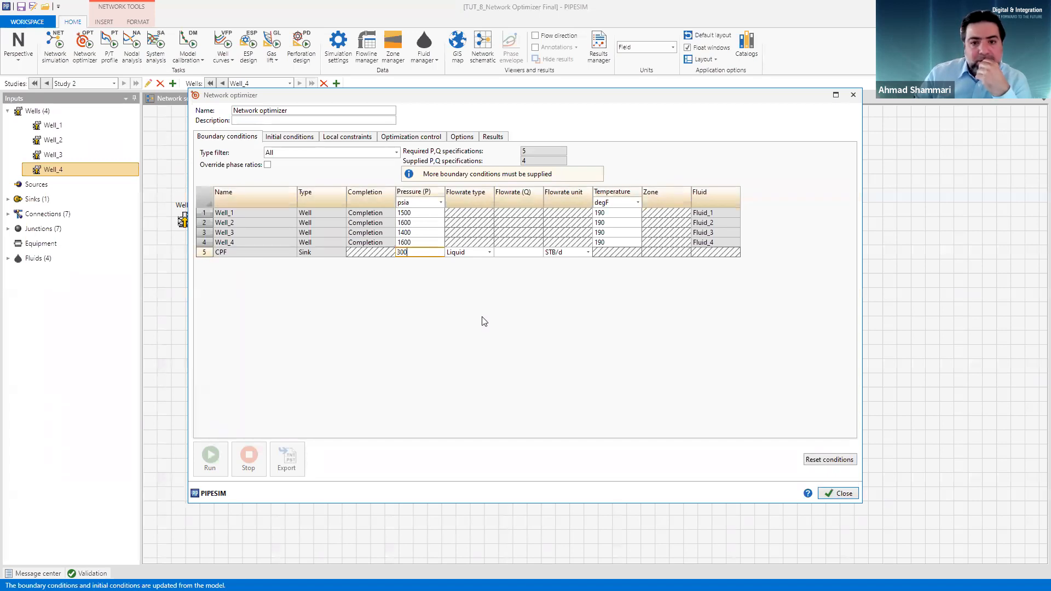
Step: Check the optimization control and local constraints, run the network optimizer, and inspect the total gas rate in the results
{"action": "left_click", "coordinate": [398, 140]}
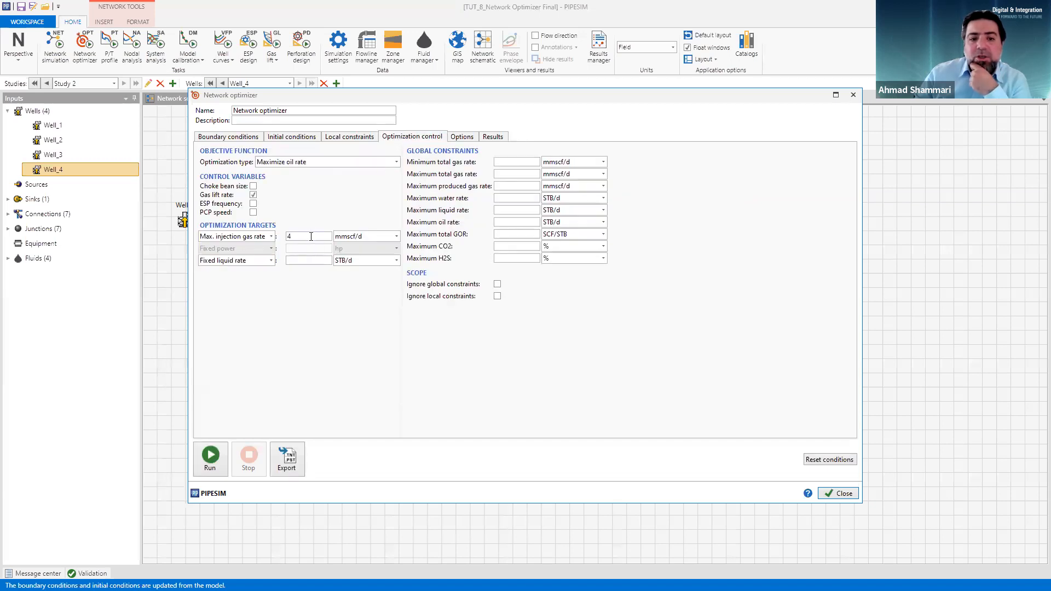
{"action": "left_click", "coordinate": [335, 137]}
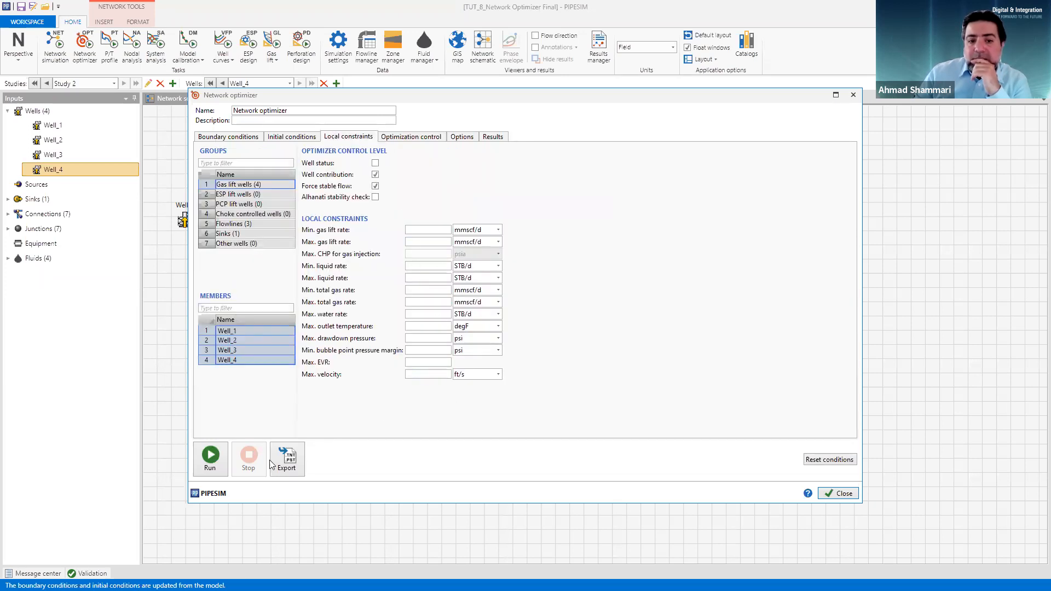
{"action": "left_click", "coordinate": [211, 459]}
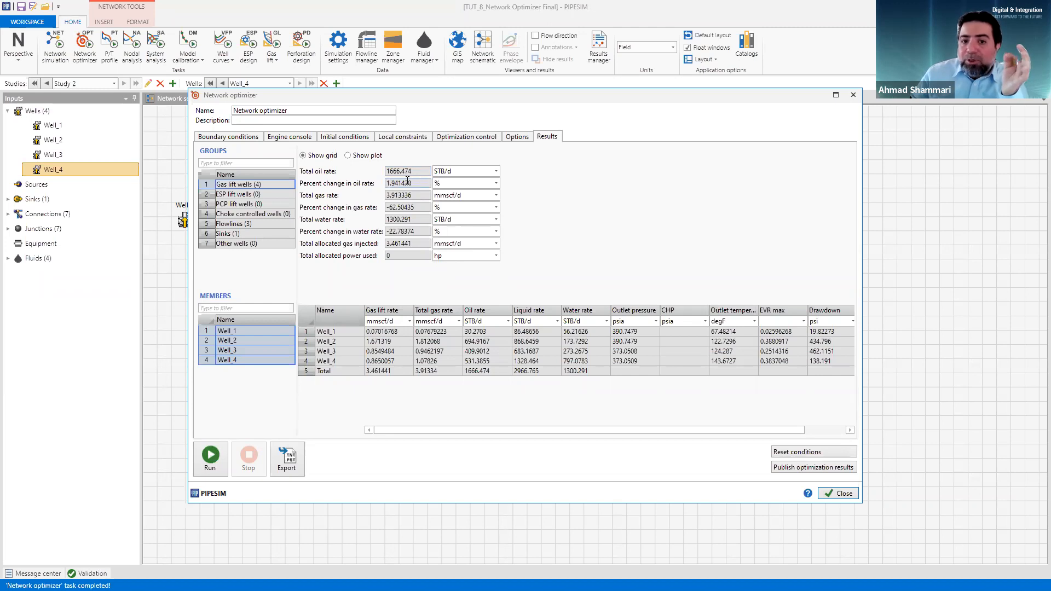
{"action": "left_click_drag", "start_coordinate": [419, 196], "coordinate": [385, 196]}
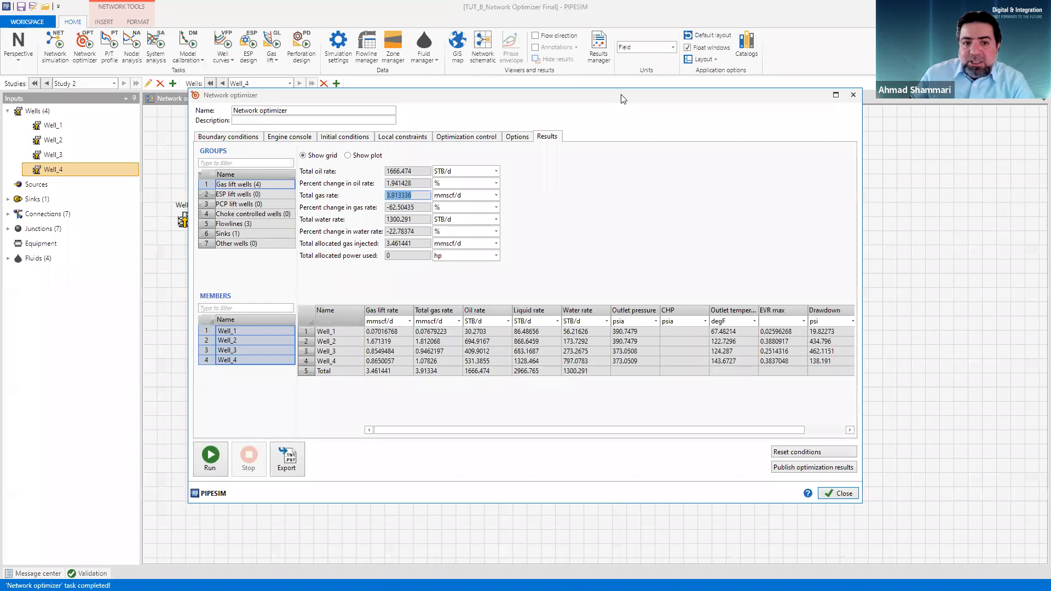
Step: Review the baseline network simulation's node results for the four wells and the first gas lift injection point against the optimizer results
{"action": "left_click", "coordinate": [853, 95]}
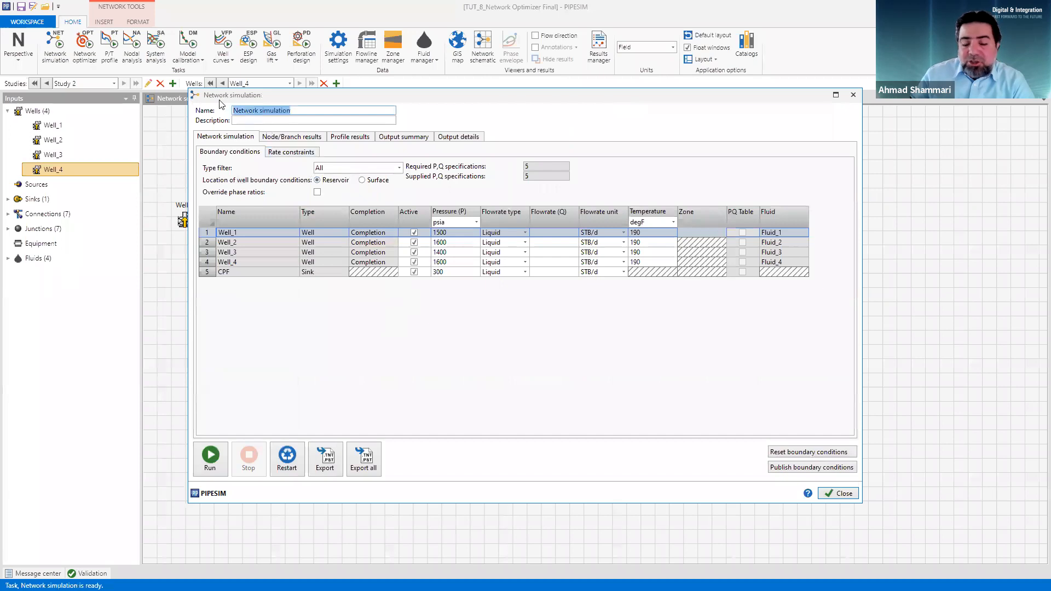
{"action": "left_click", "coordinate": [299, 140]}
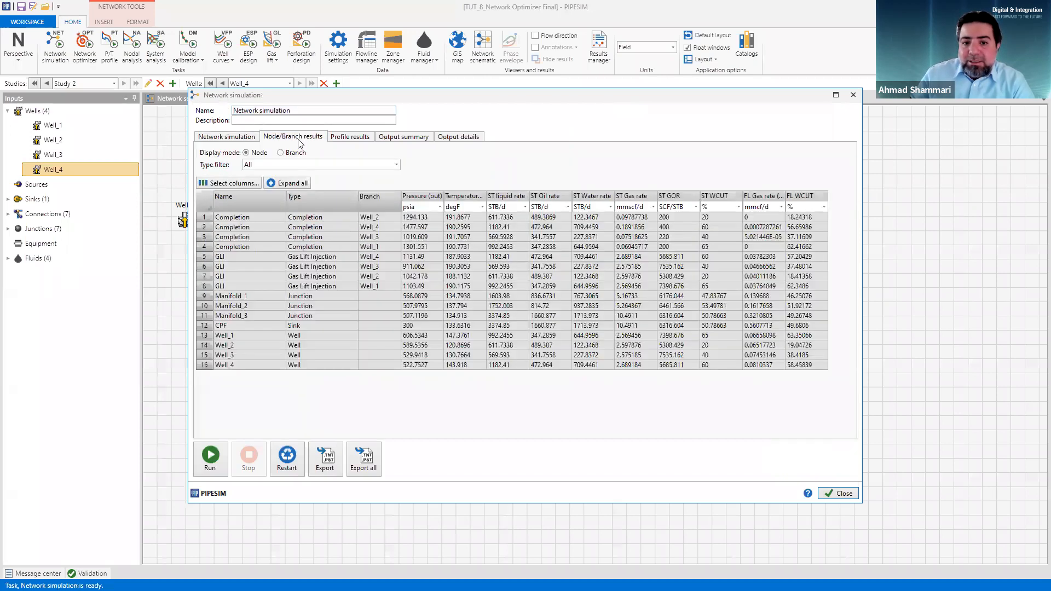
{"action": "left_click", "coordinate": [206, 337]}
{"action": "left_click_drag", "start_coordinate": [206, 341], "coordinate": [205, 376]}
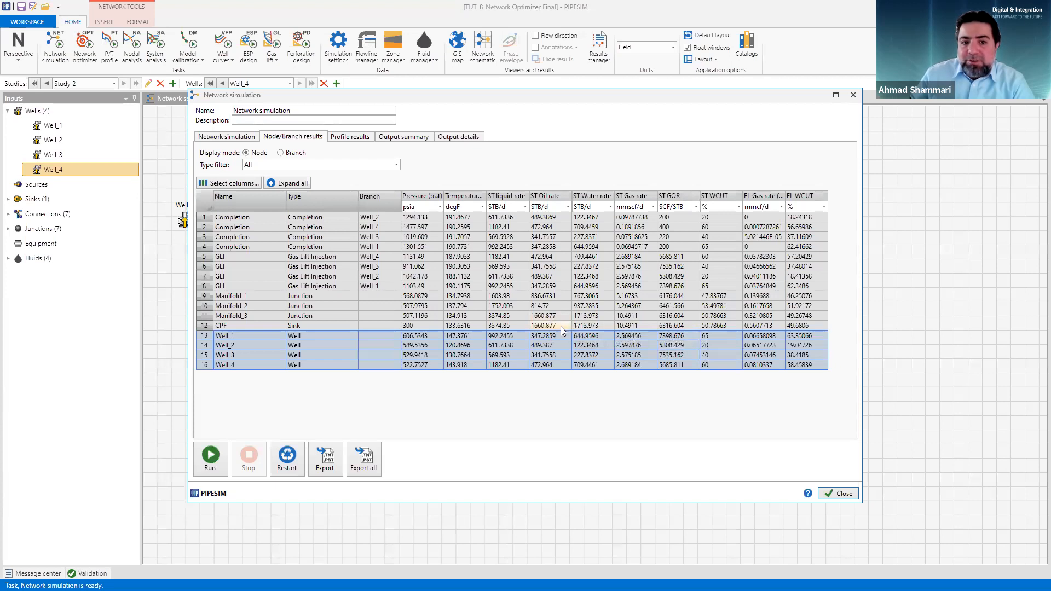
{"action": "left_click", "coordinate": [205, 257]}
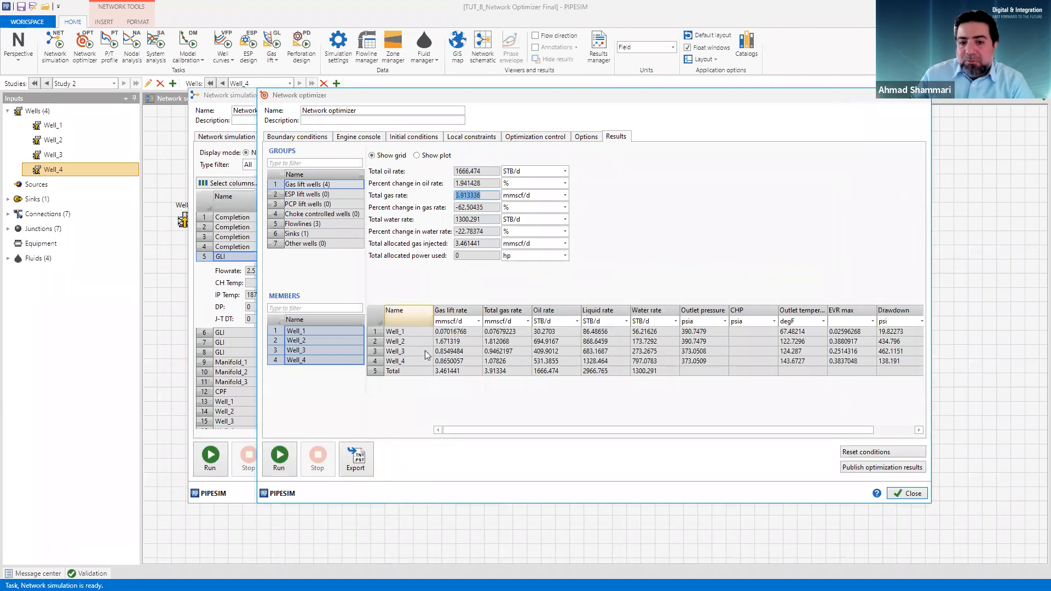
Step: Publish the optimization results to the model and close the optimizer and network simulation windows
{"action": "left_click", "coordinate": [874, 470]}
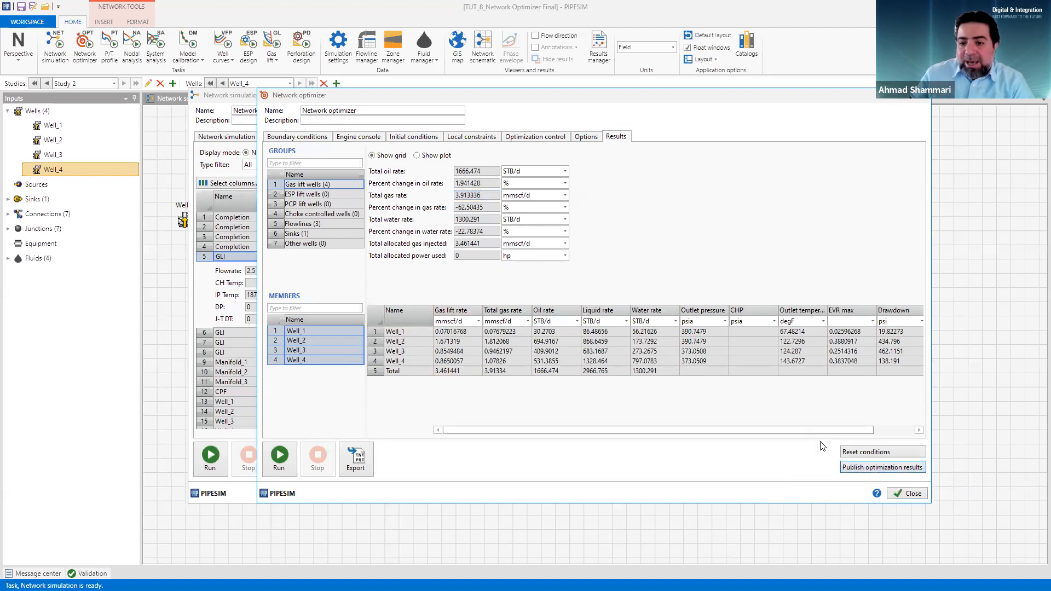
{"action": "left_click", "coordinate": [852, 469]}
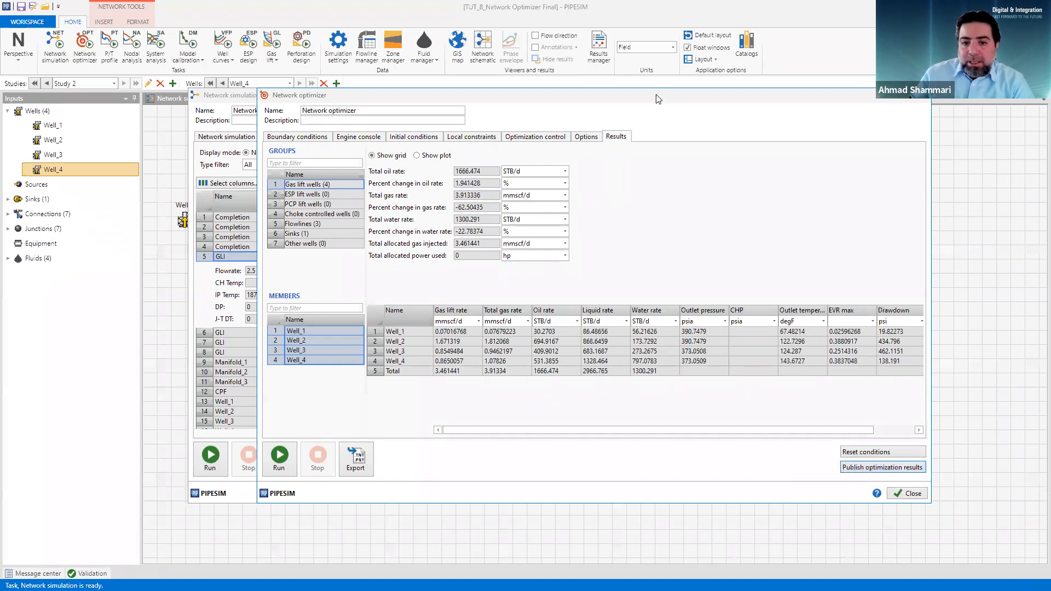
{"action": "left_click", "coordinate": [908, 493]}
{"action": "left_click", "coordinate": [840, 493]}
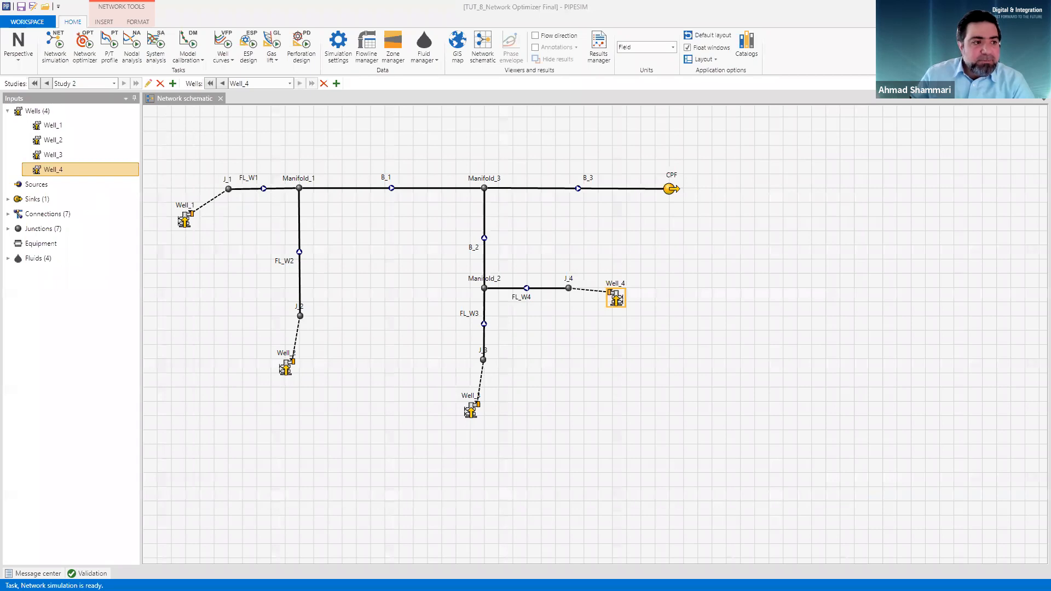
Step: Check the published gas lift injection quantity in Well_1 and close the well editor
{"action": "double_click", "coordinate": [185, 220]}
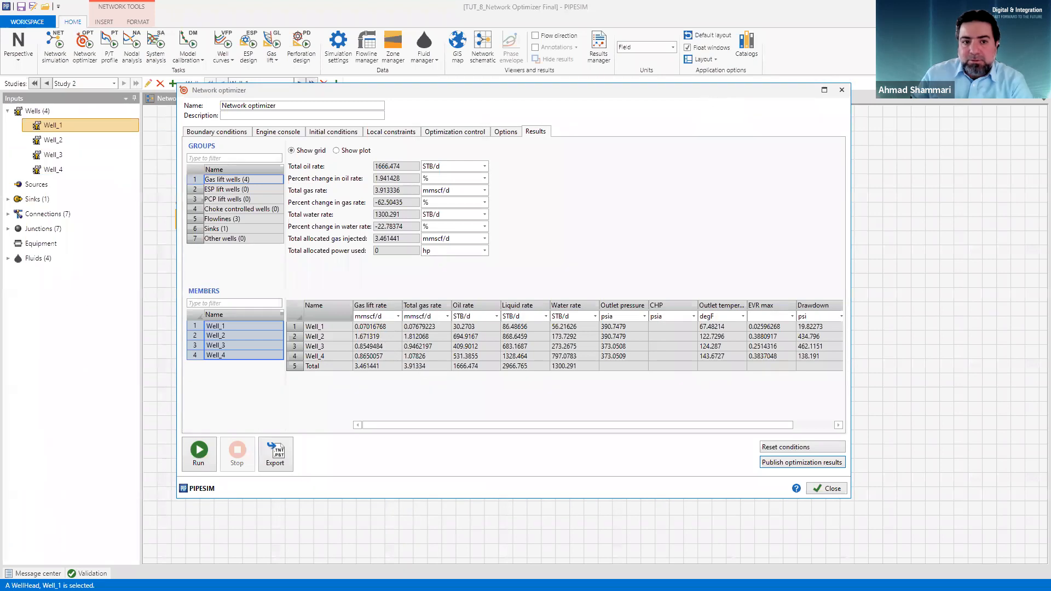
{"action": "left_click", "coordinate": [841, 90]}
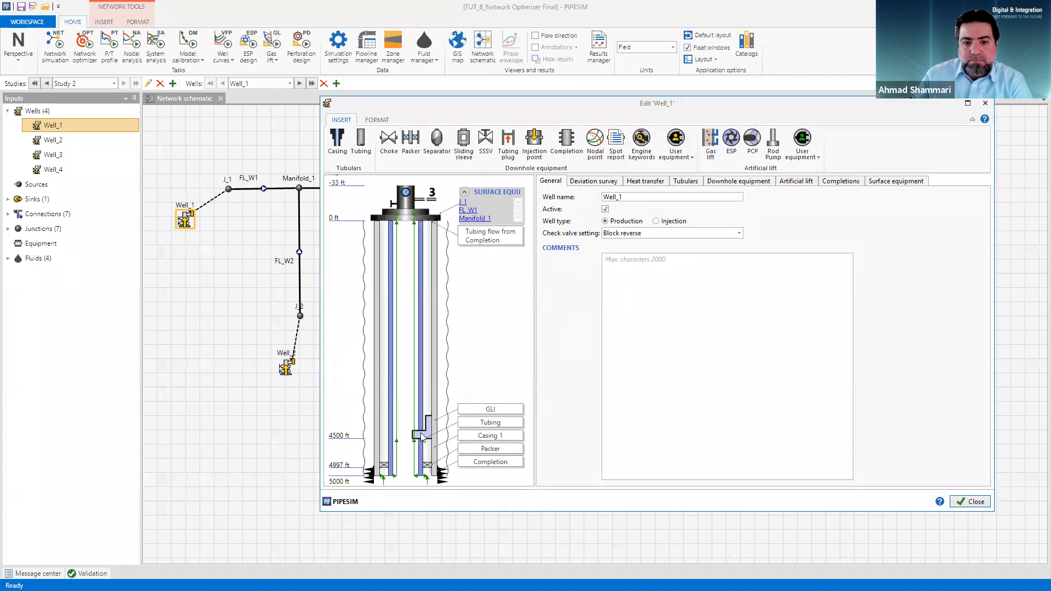
{"action": "left_click", "coordinate": [422, 437]}
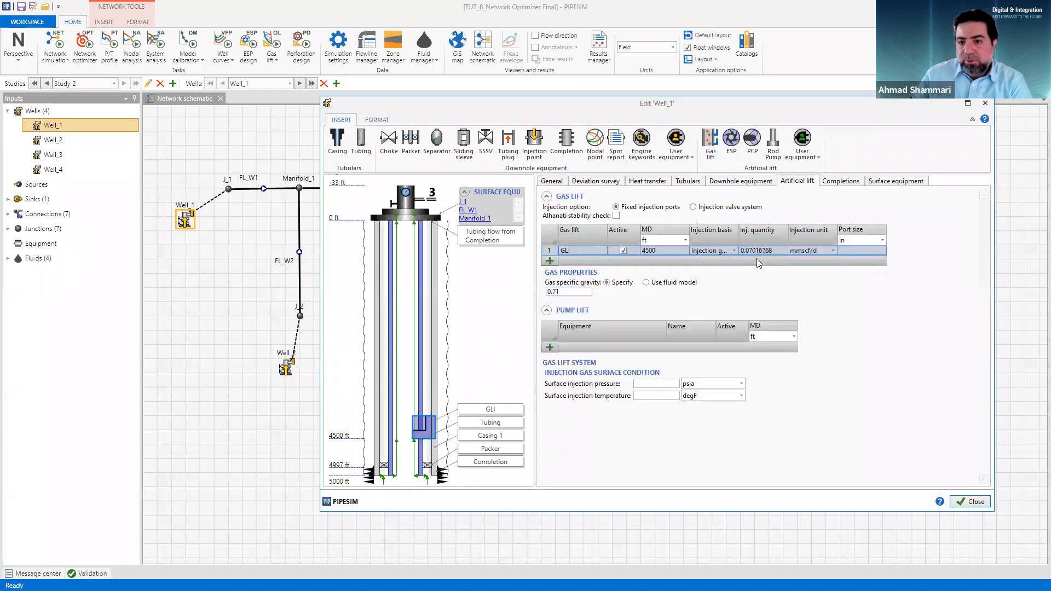
{"action": "left_click", "coordinate": [972, 502]}
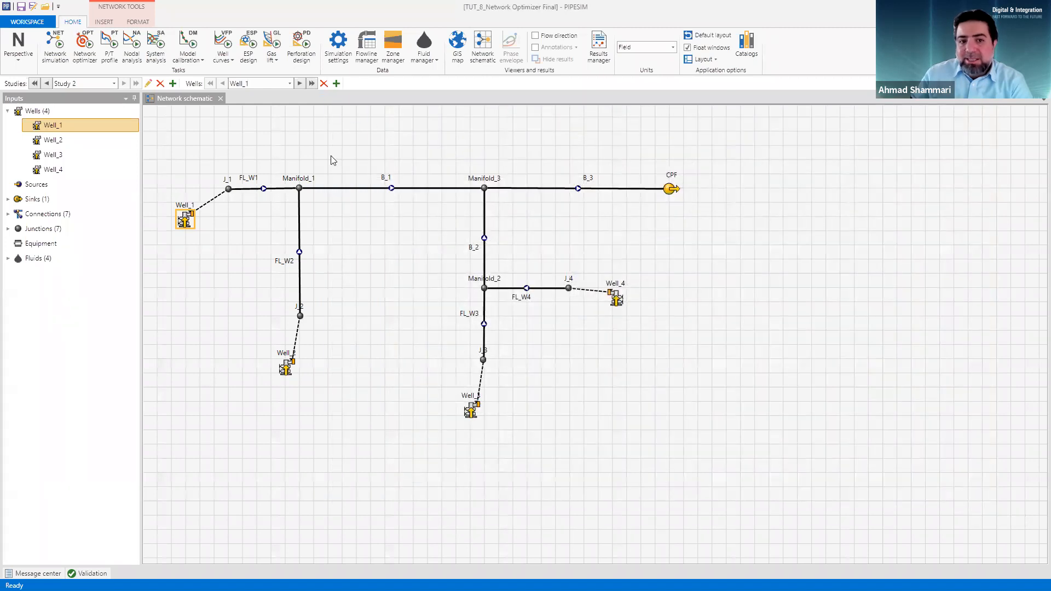
Step: Rerun the network simulation with the published lift gas rates and inspect the CPF sink in the node results
{"action": "left_click", "coordinate": [57, 46]}
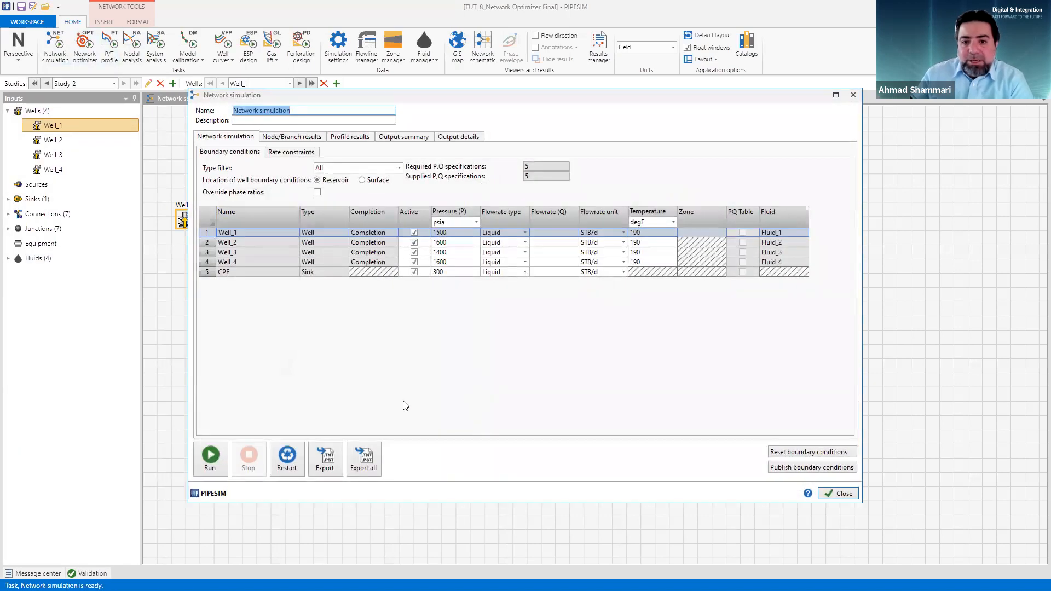
{"action": "left_click", "coordinate": [213, 456]}
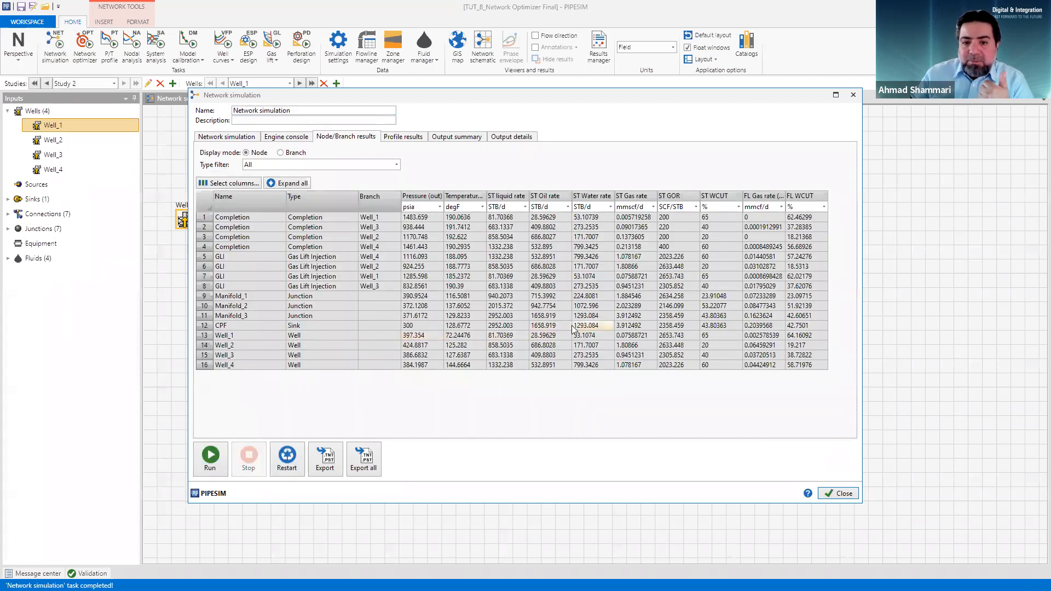
{"action": "left_click", "coordinate": [199, 327]}
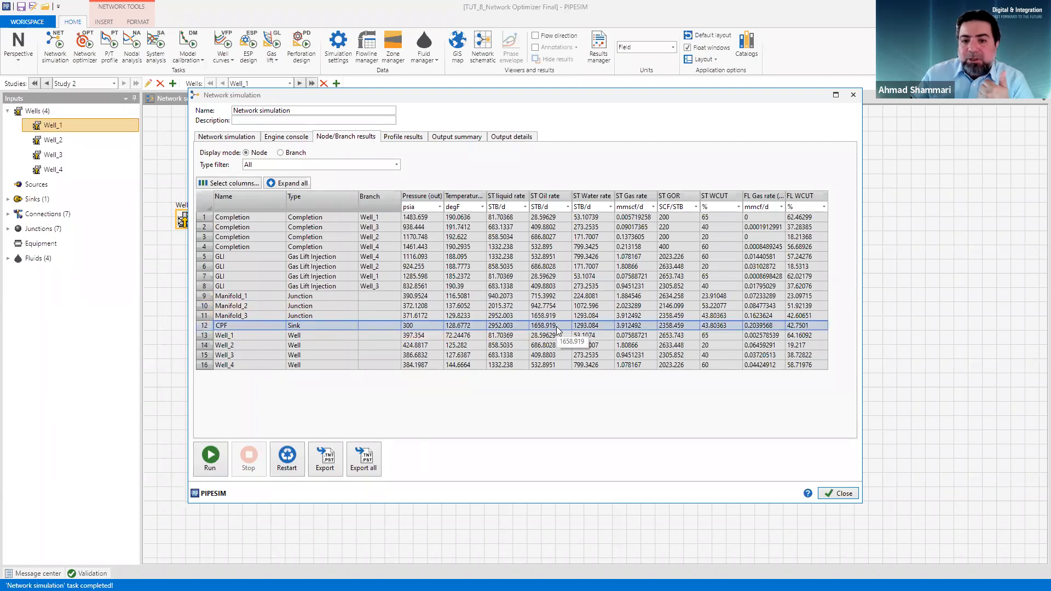
Step: Examine the gas lift injection details of each well in the node results, then close the network simulation
{"action": "double_click", "coordinate": [203, 257]}
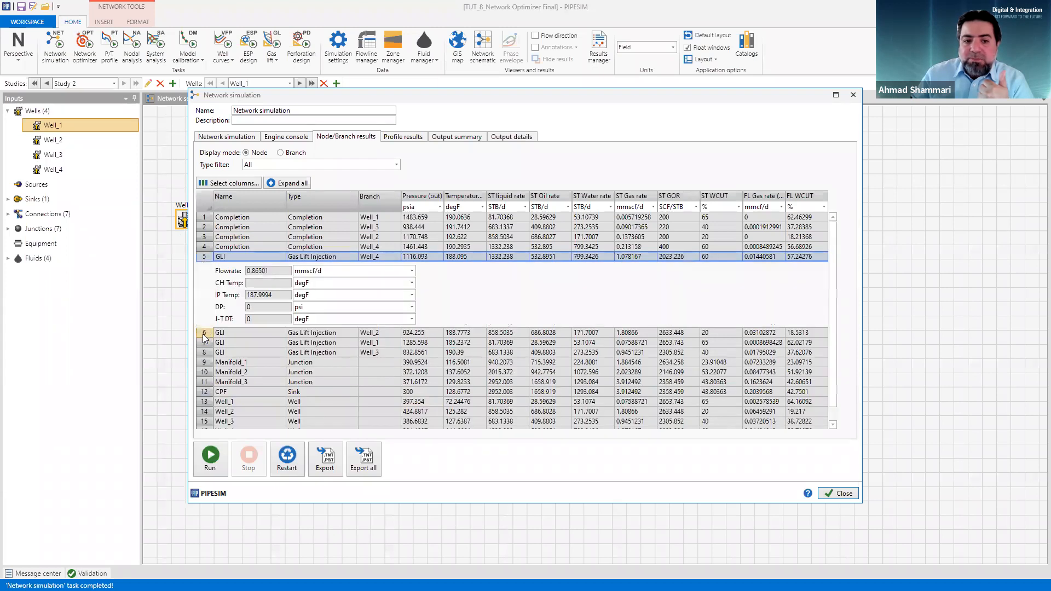
{"action": "double_click", "coordinate": [203, 333]}
{"action": "double_click", "coordinate": [204, 343]}
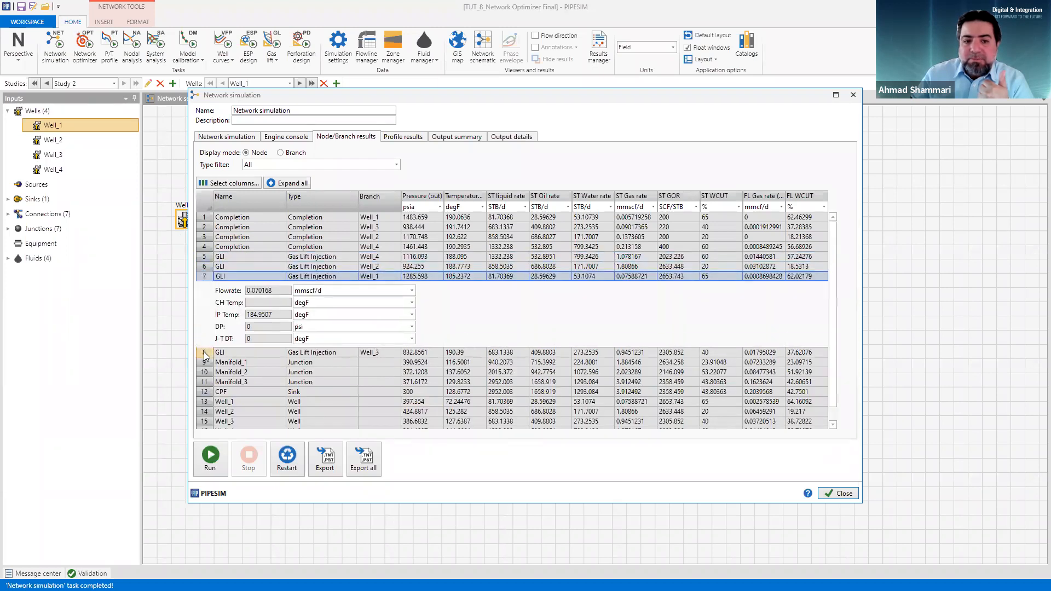
{"action": "double_click", "coordinate": [205, 360]}
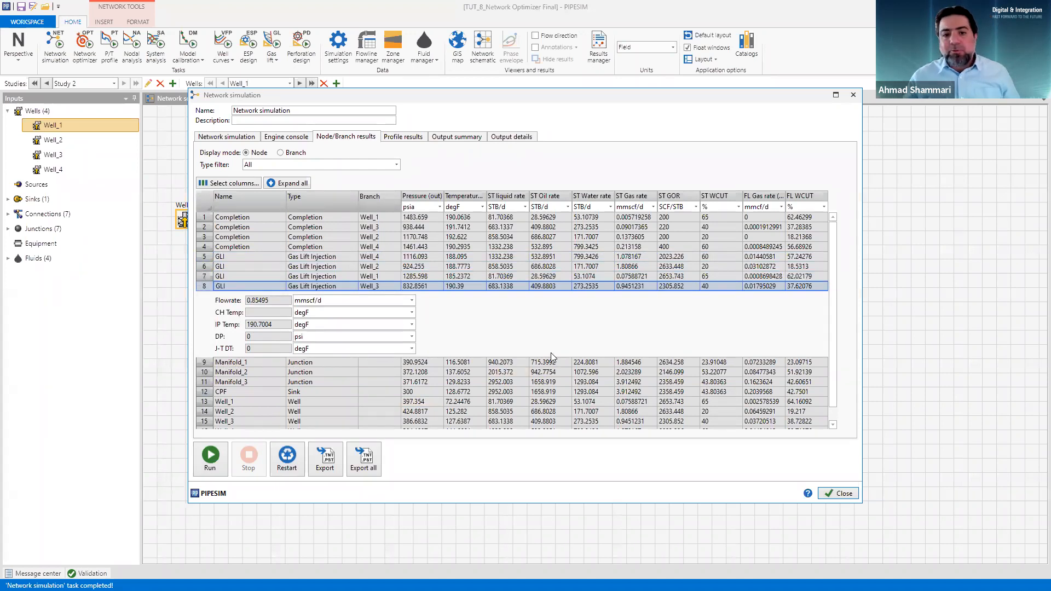
{"action": "left_click", "coordinate": [847, 497]}
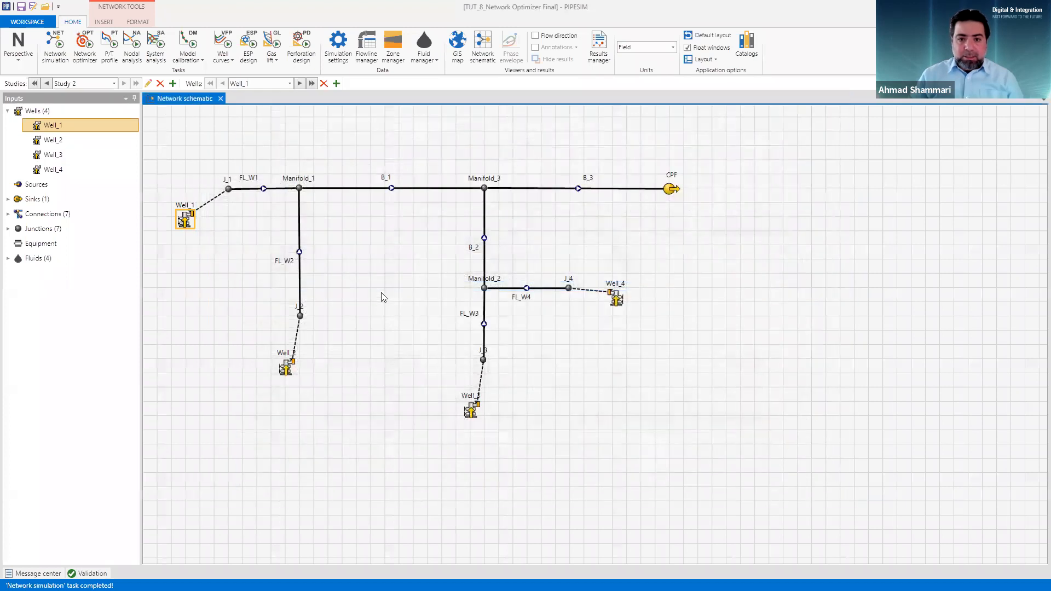
{"action": "left_click", "coordinate": [375, 194]}
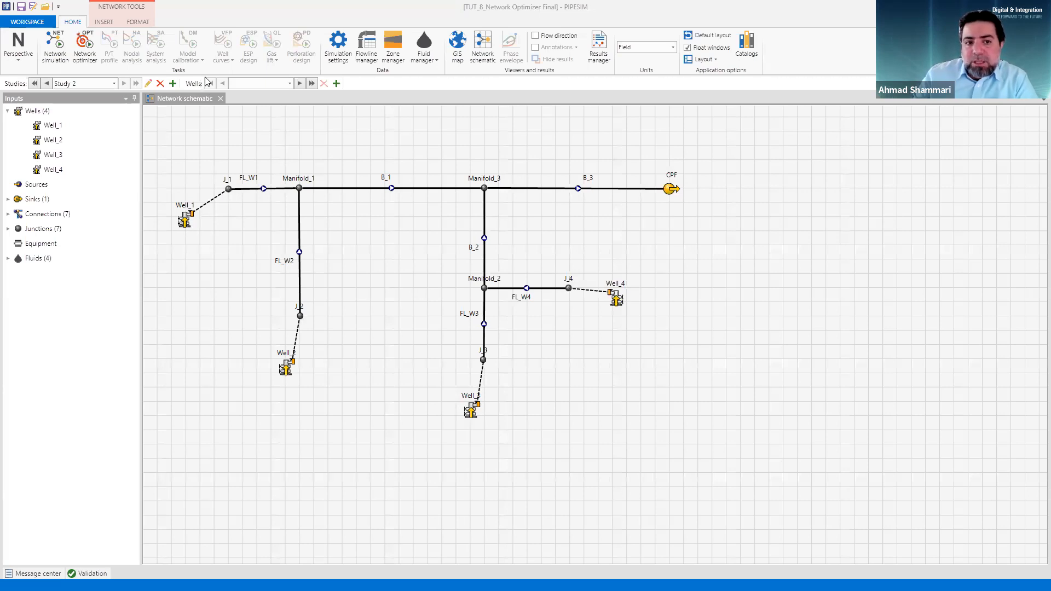
{"action": "left_click", "coordinate": [184, 219]}
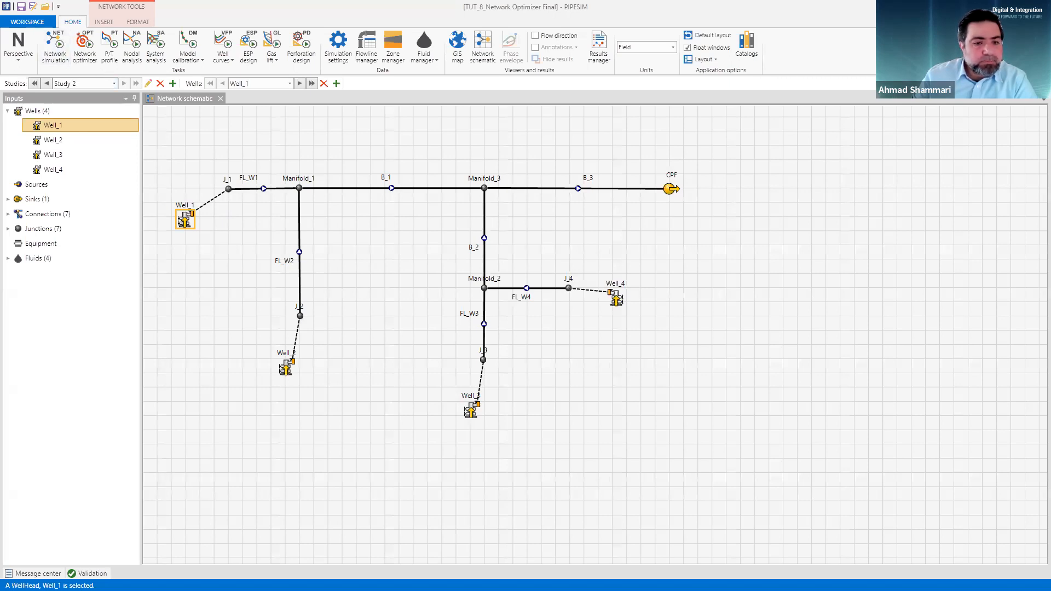
{"action": "left_click", "coordinate": [60, 45]}
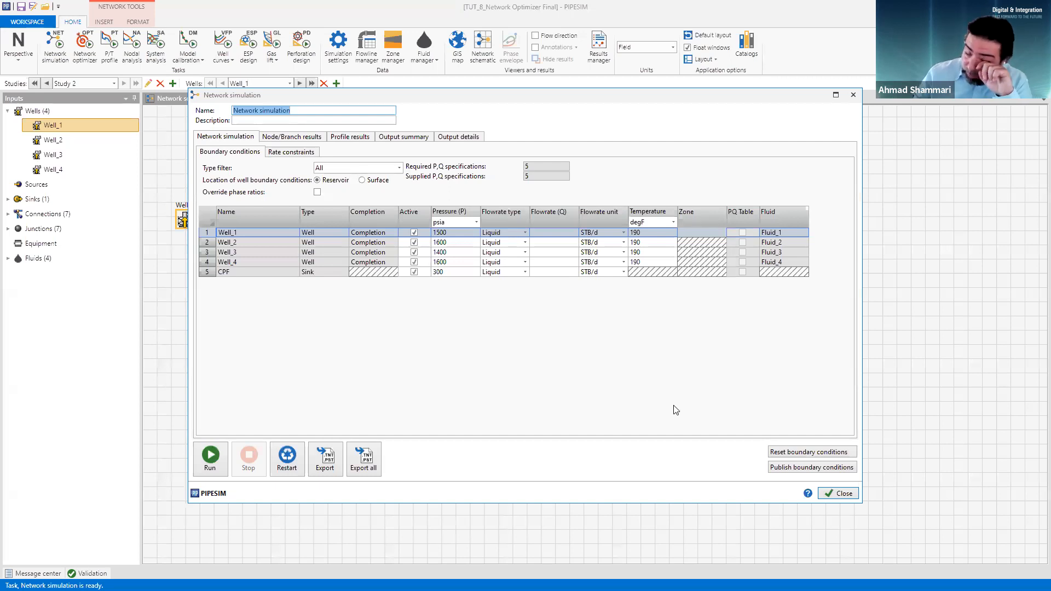
{"action": "left_click", "coordinate": [826, 492]}
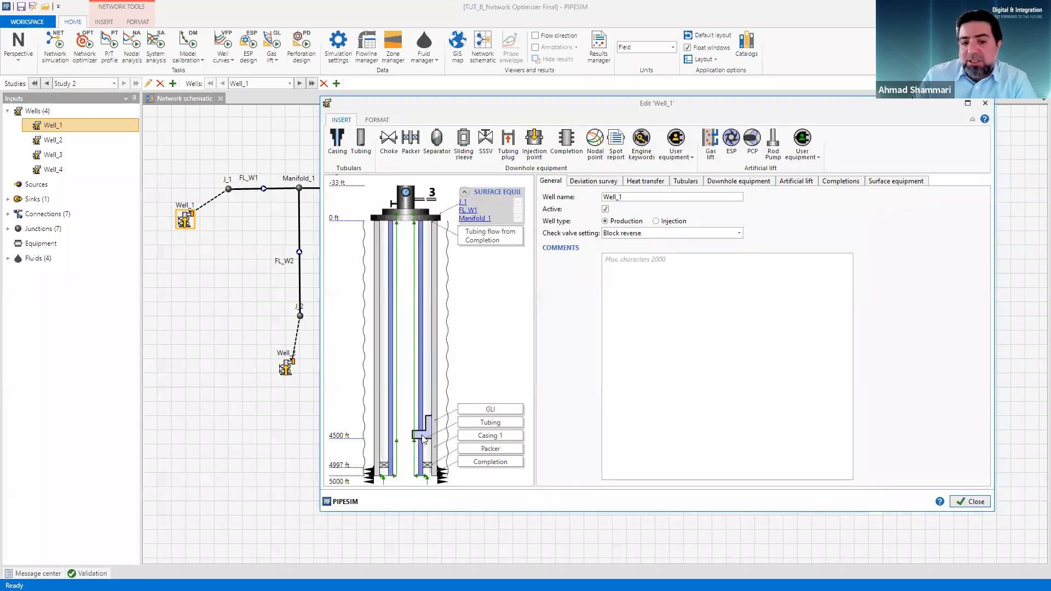
Step: Deactivate the gas lift injection point in Well_1
{"action": "left_click", "coordinate": [421, 436]}
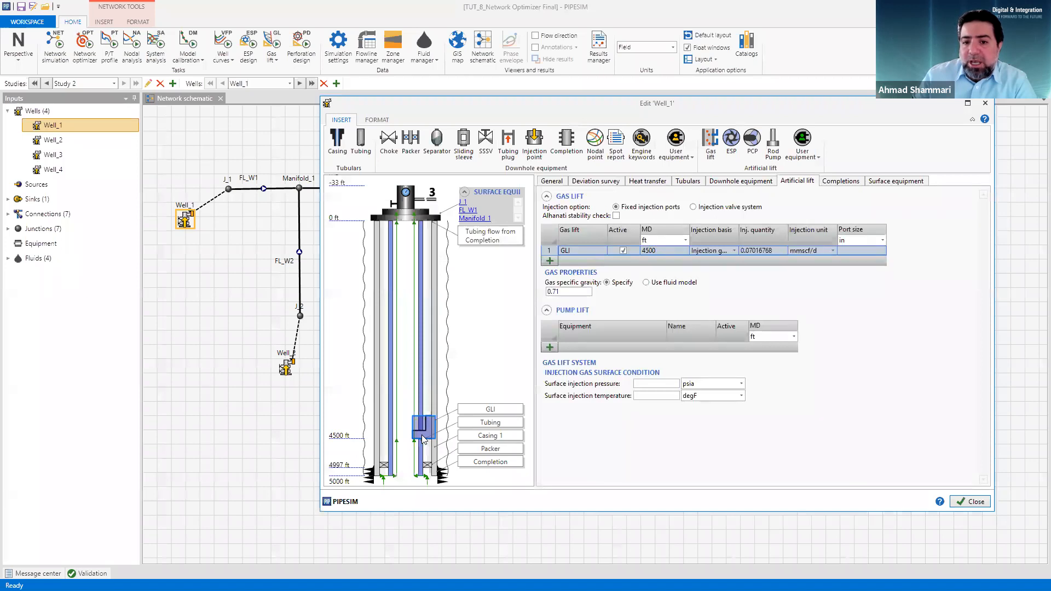
{"action": "right_click", "coordinate": [421, 435]}
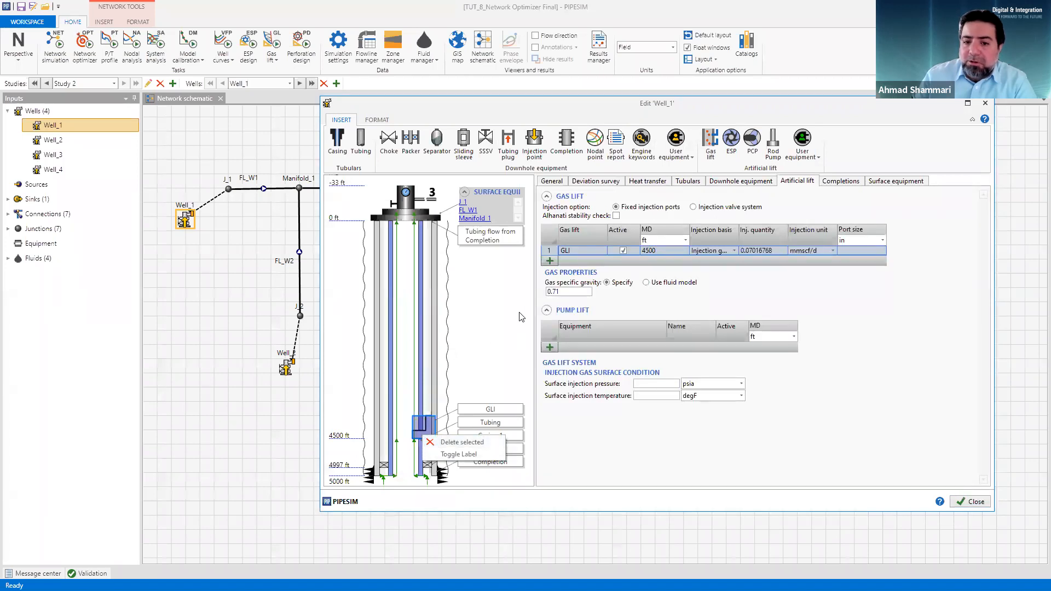
{"action": "left_click", "coordinate": [623, 250]}
{"action": "left_click", "coordinate": [622, 251]}
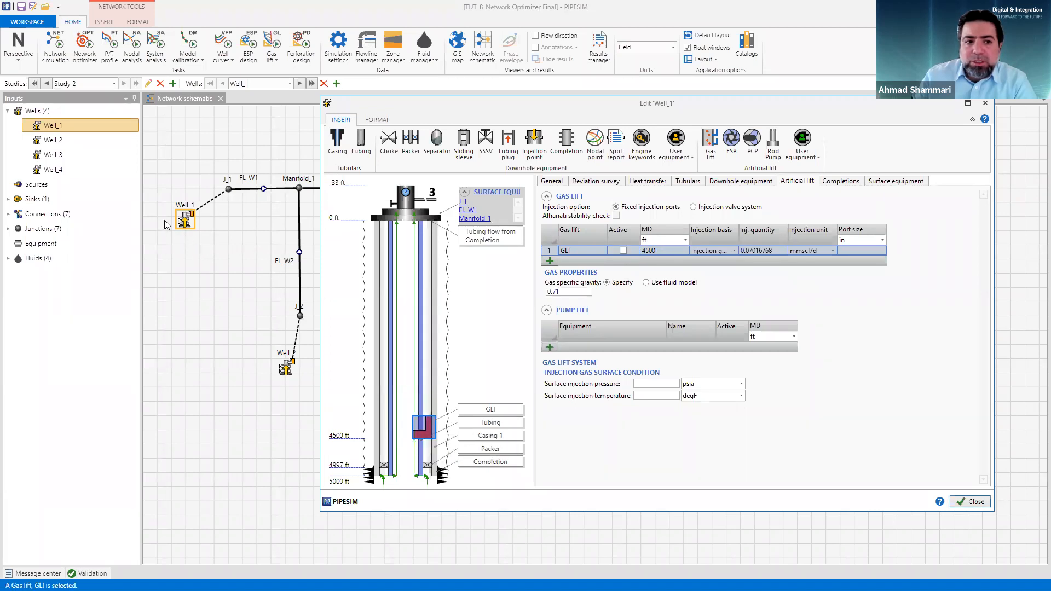
Step: Deactivate the gas lift injection point in Well_2
{"action": "left_click", "coordinate": [50, 140]}
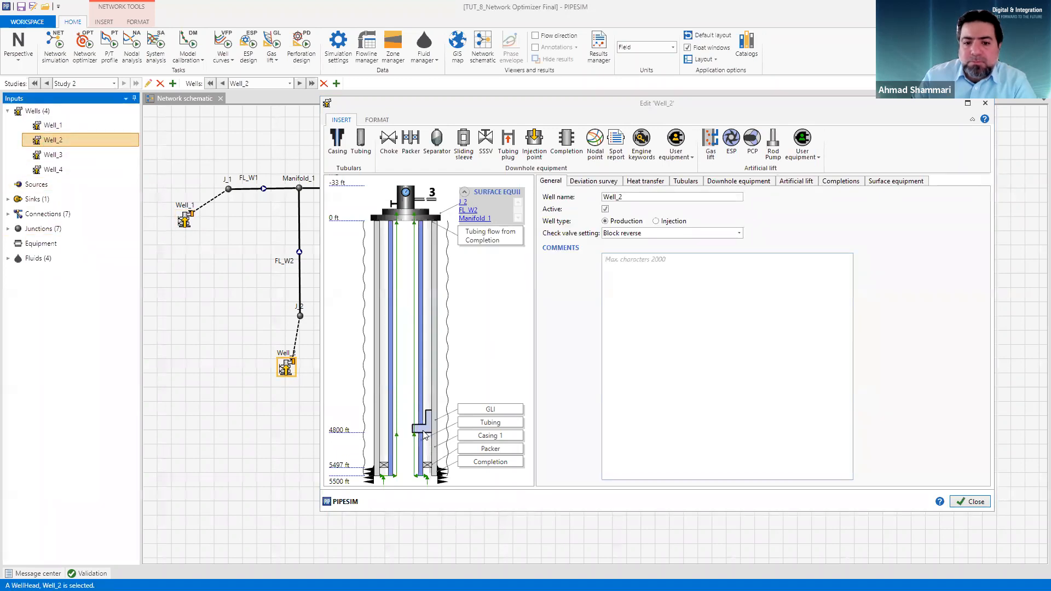
{"action": "left_click", "coordinate": [623, 251]}
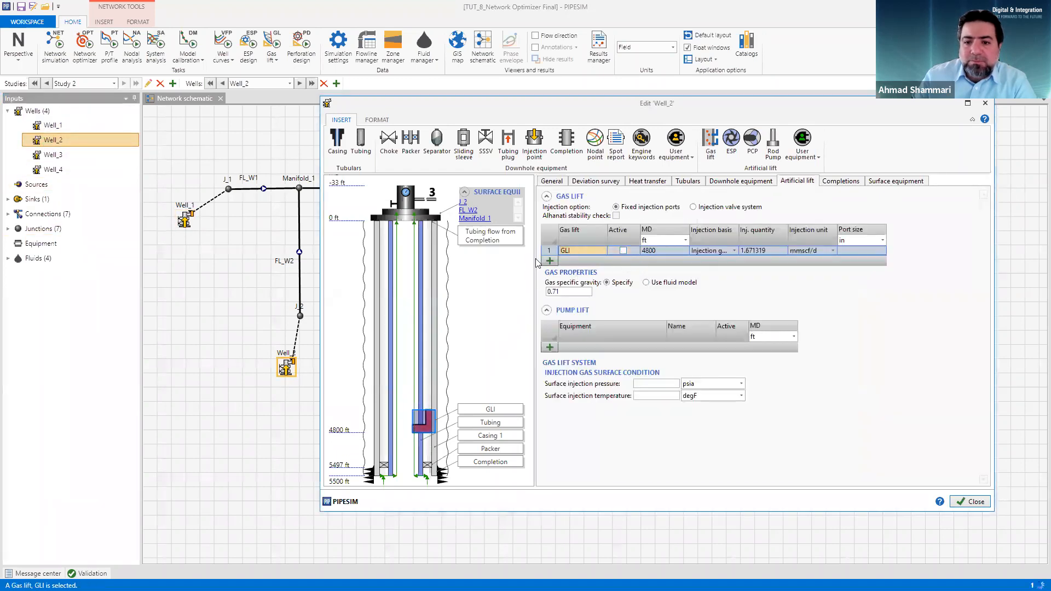
Step: Deactivate the gas lift injection point in Well_3
{"action": "left_click", "coordinate": [63, 154]}
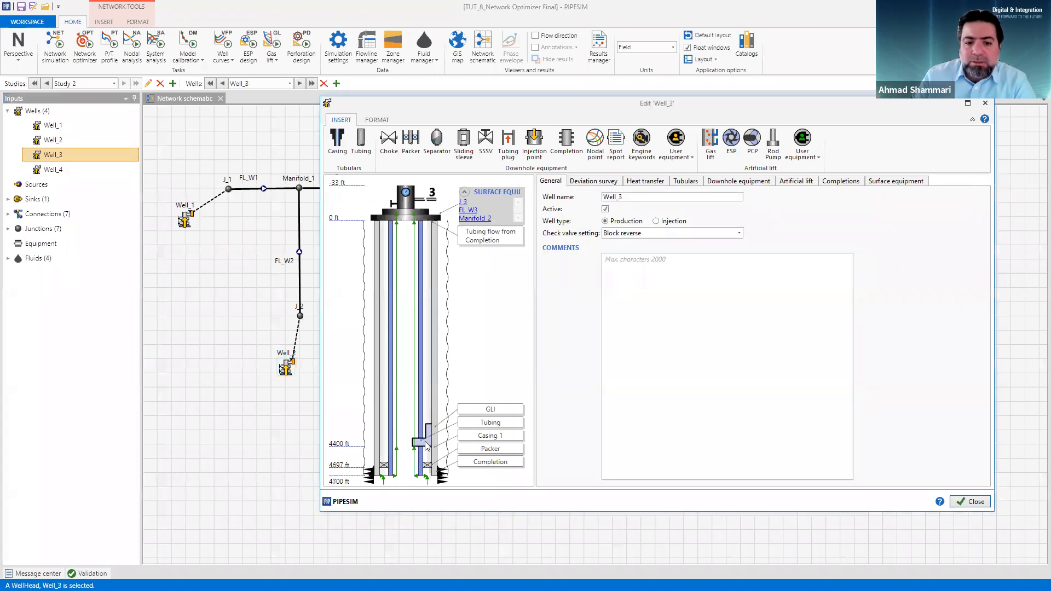
{"action": "left_click", "coordinate": [426, 443]}
{"action": "left_click", "coordinate": [623, 251]}
Step: Deactivate the gas lift injection point in Well_4
{"action": "left_click", "coordinate": [67, 170]}
{"action": "left_click", "coordinate": [426, 422]}
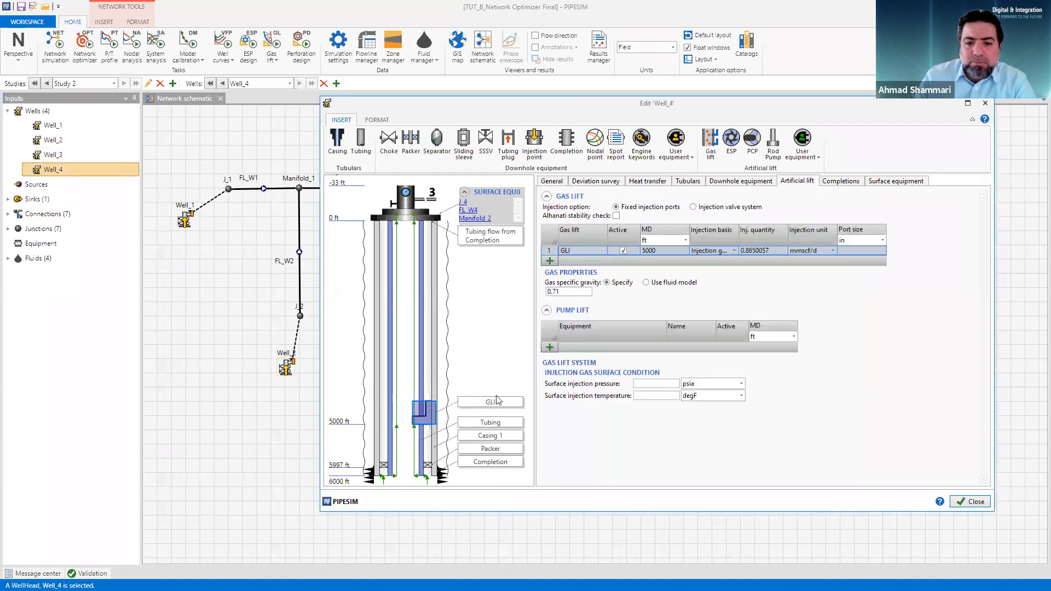
{"action": "left_click", "coordinate": [626, 249]}
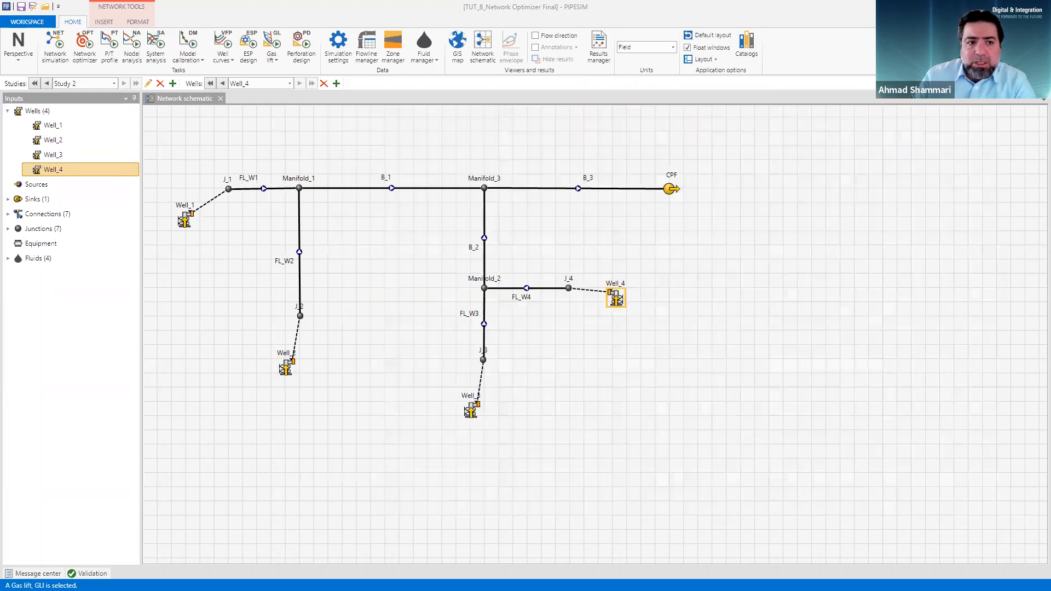
Step: Open the network simulation and examine the CPF oil rate with the existing node results filtered to Sink
{"action": "left_click", "coordinate": [56, 40]}
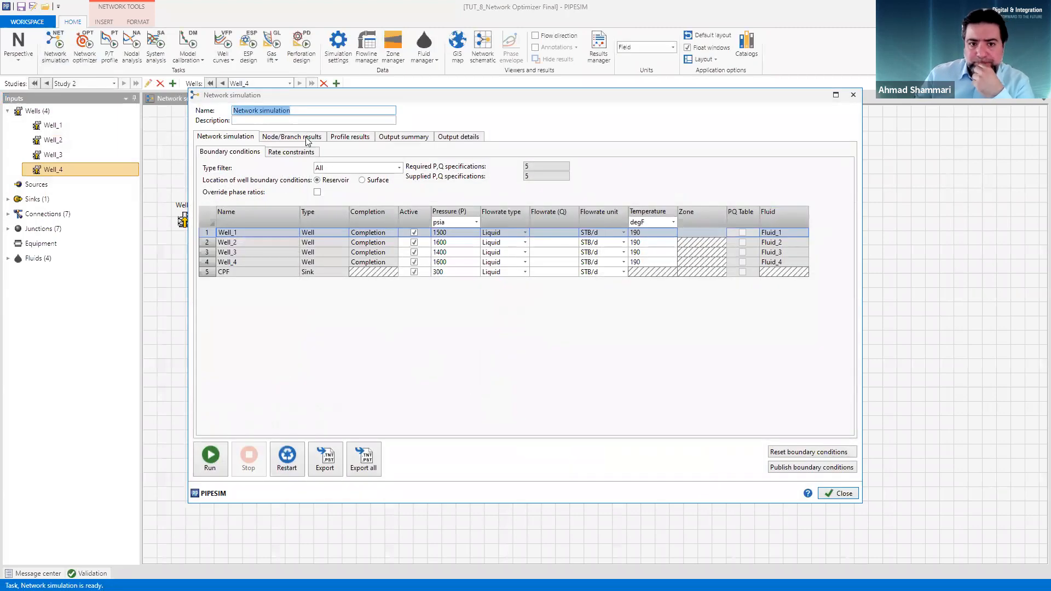
{"action": "left_click", "coordinate": [294, 137]}
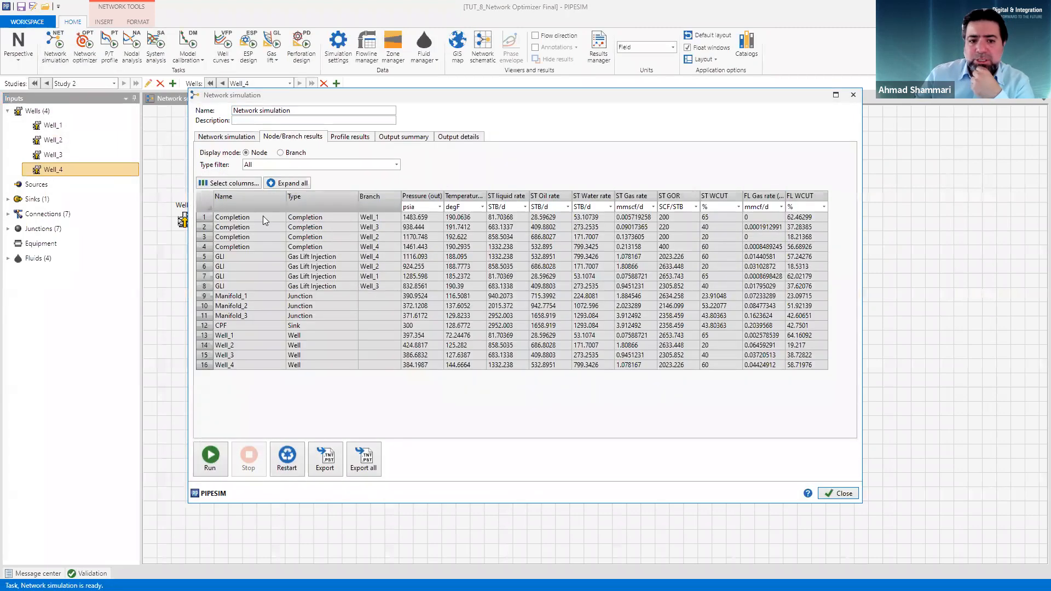
{"action": "left_click", "coordinate": [278, 166]}
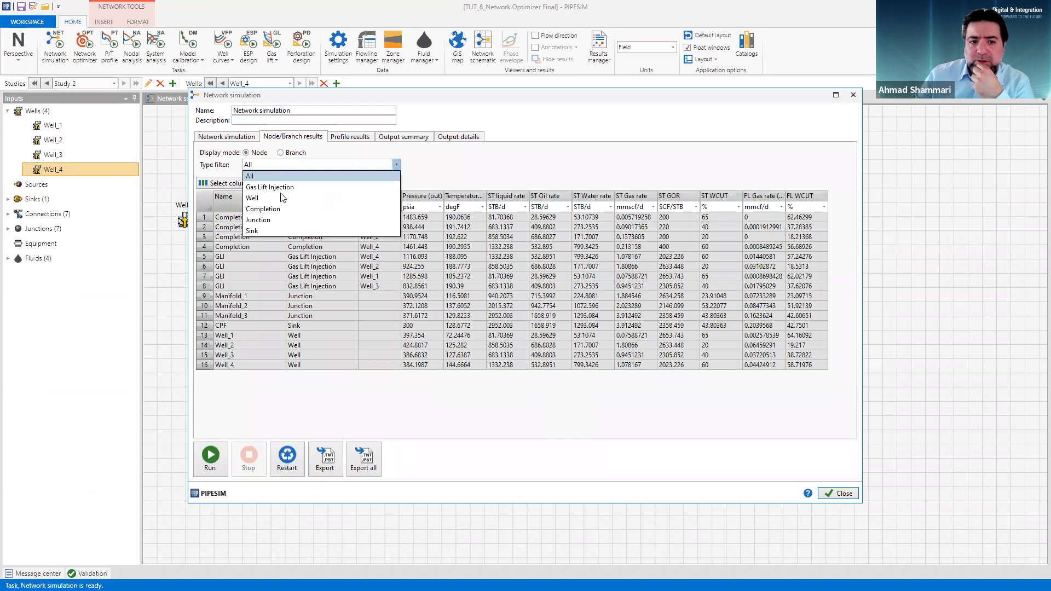
{"action": "key", "text": "Return"}
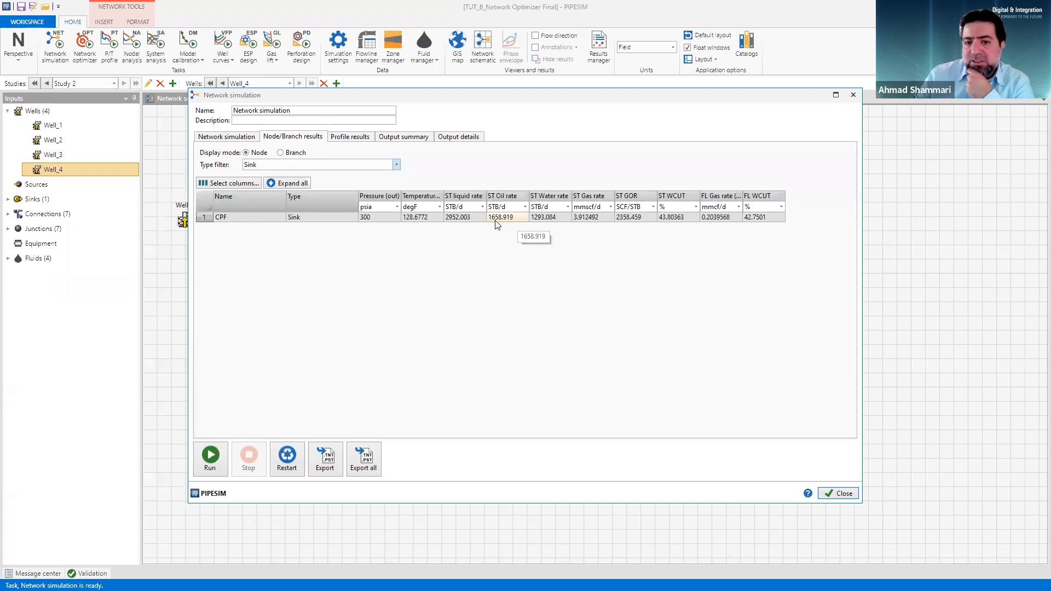
Step: Try to run the network simulation with gas lift off, check the engine console output and run it again
{"action": "left_click", "coordinate": [211, 457]}
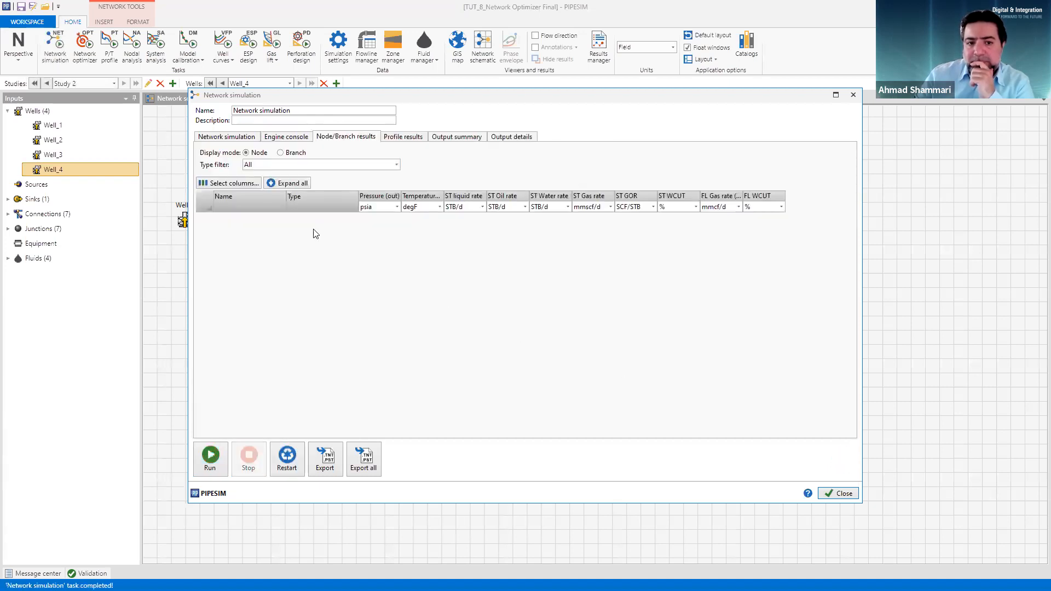
{"action": "left_click", "coordinate": [278, 138]}
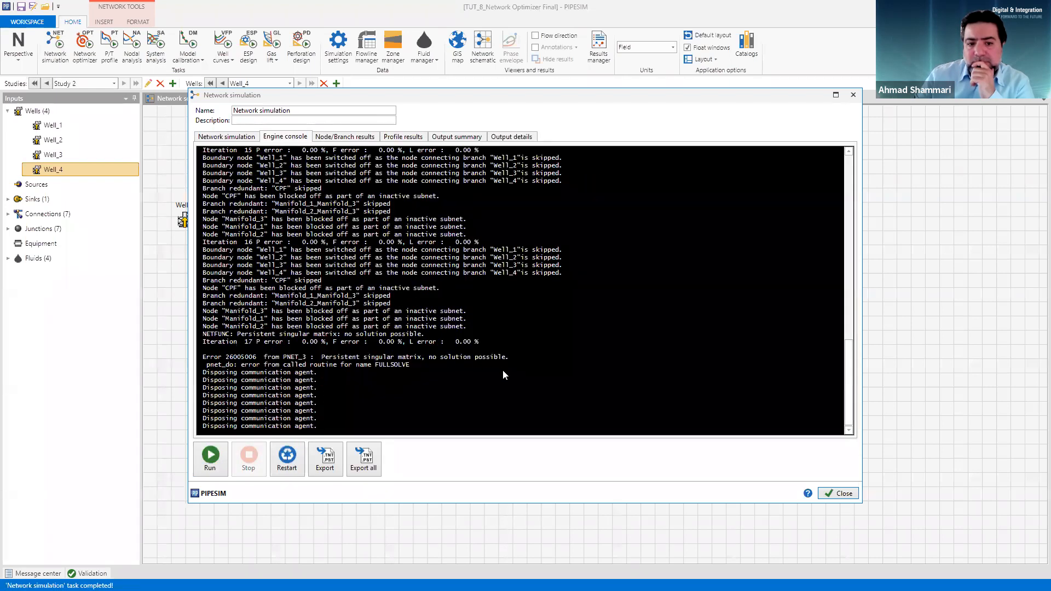
{"action": "left_click", "coordinate": [232, 138]}
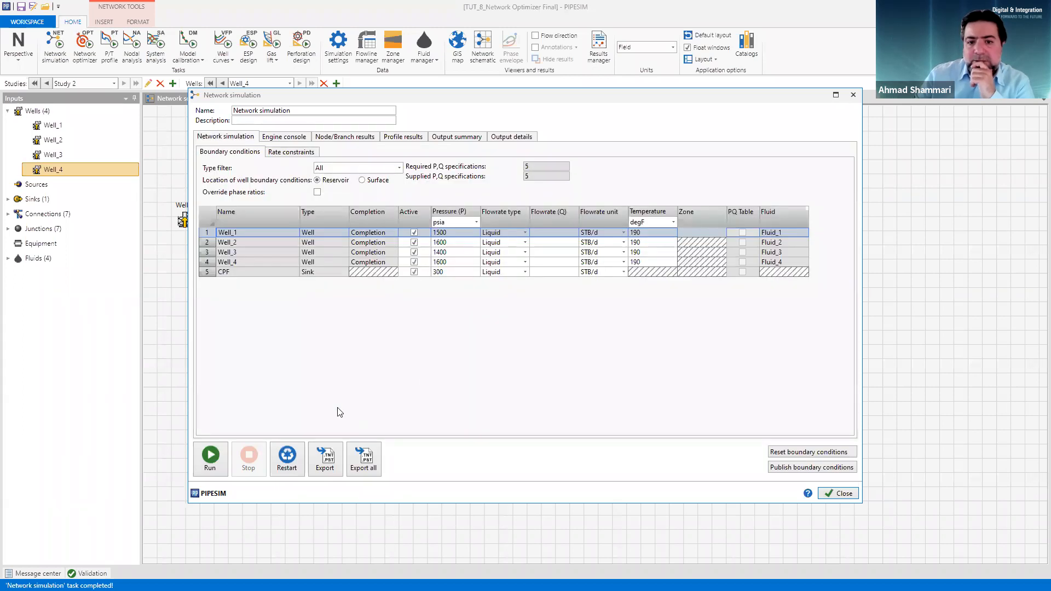
{"action": "left_click", "coordinate": [210, 457]}
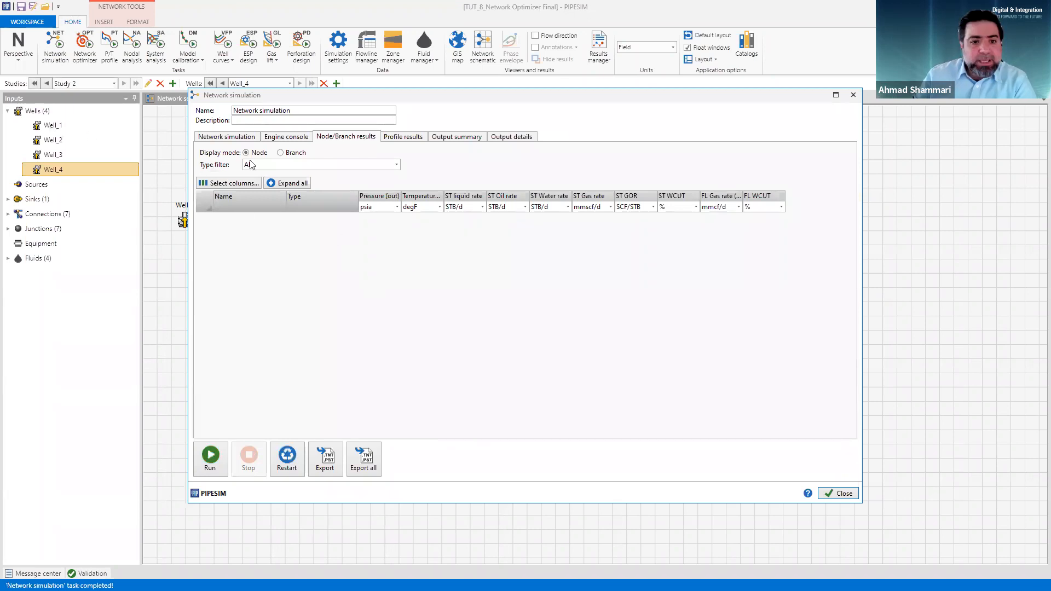
Step: Set the CPF sink pressure to 100 psia in the boundary conditions and rerun the network simulation
{"action": "left_click", "coordinate": [222, 137]}
{"action": "left_click", "coordinate": [461, 272]}
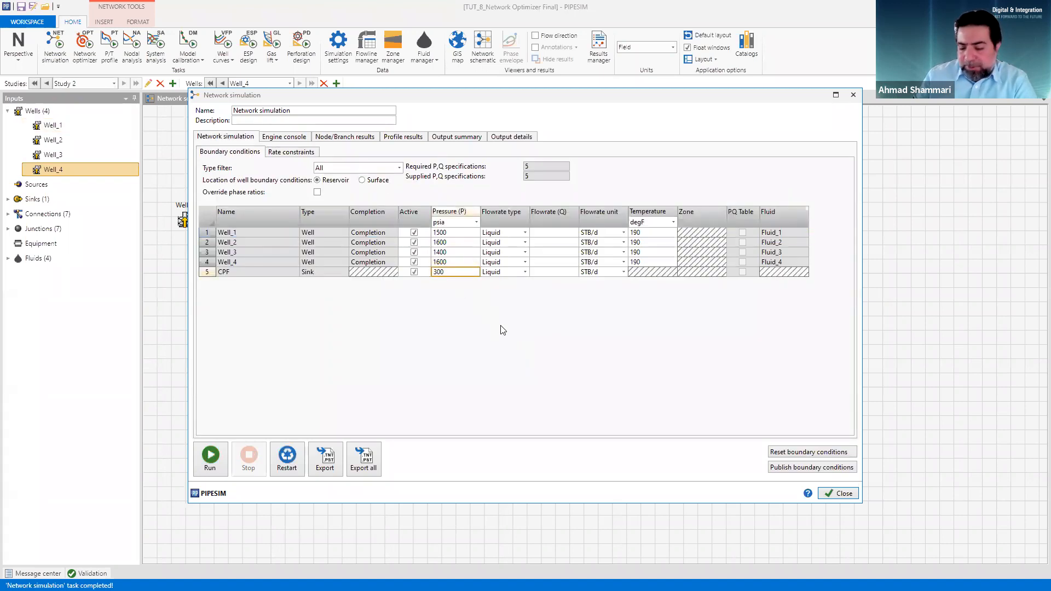
{"action": "type", "text": "100"}
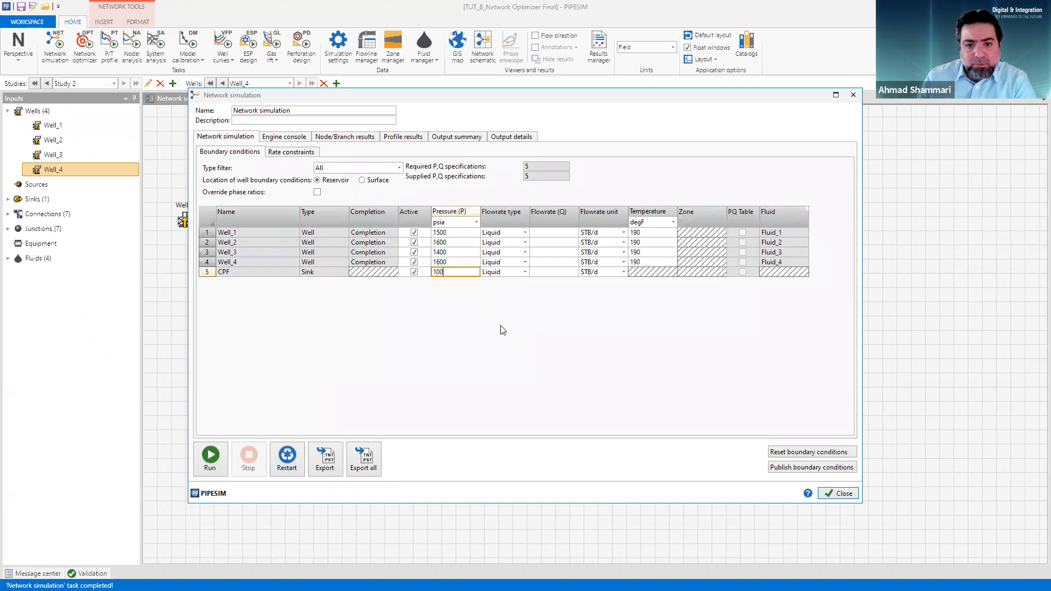
{"action": "left_click", "coordinate": [211, 458]}
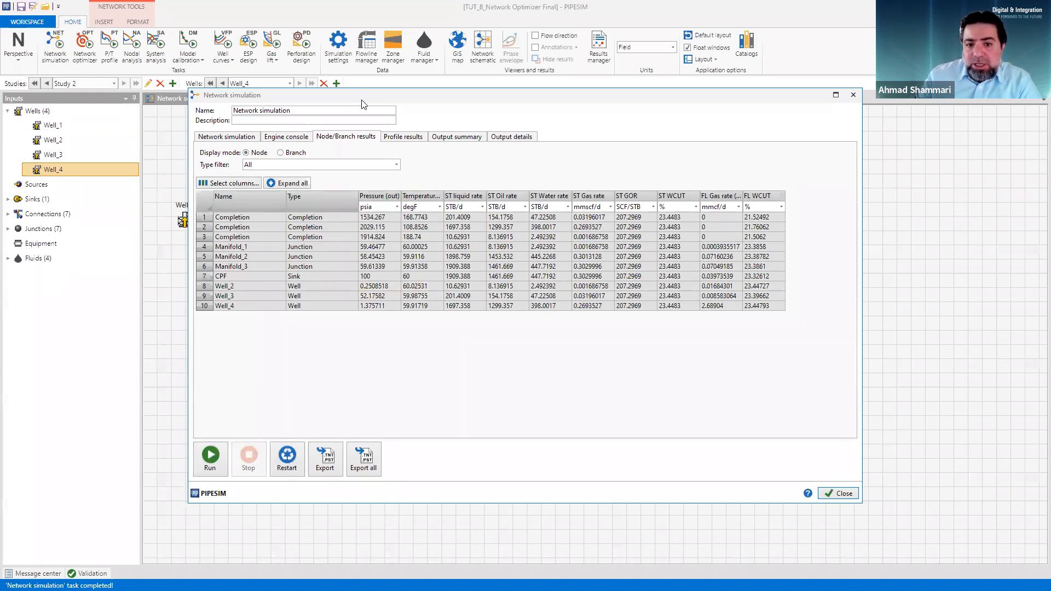
Step: Examine the CPF sink's stock-tank oil rate in the node results of the run without gas lift
{"action": "left_click_drag", "start_coordinate": [362, 104], "coordinate": [421, 127]}
{"action": "left_click", "coordinate": [572, 301]}
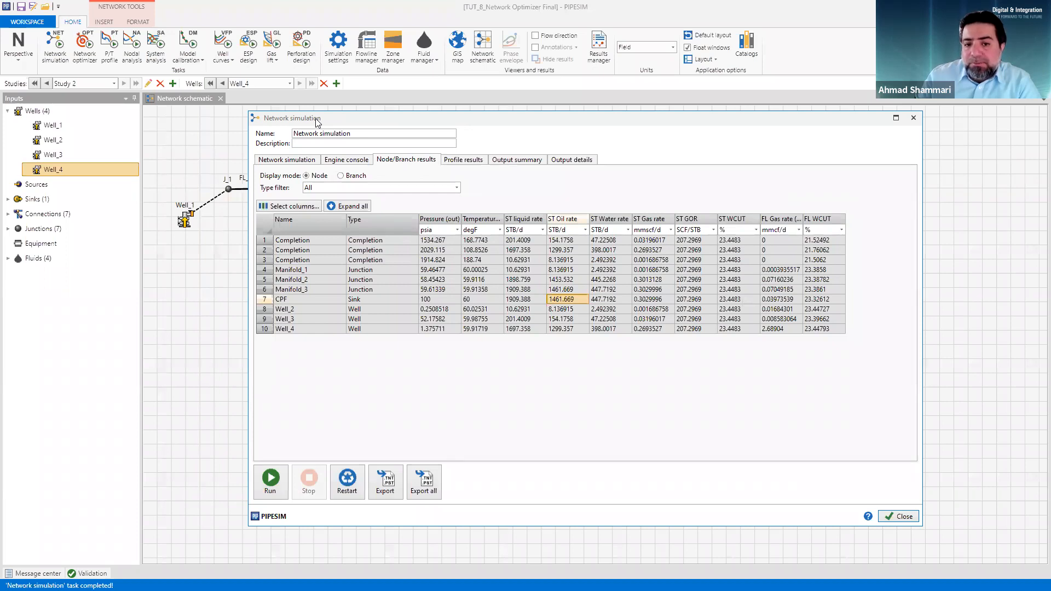
{"action": "left_click_drag", "start_coordinate": [317, 122], "coordinate": [337, 128]}
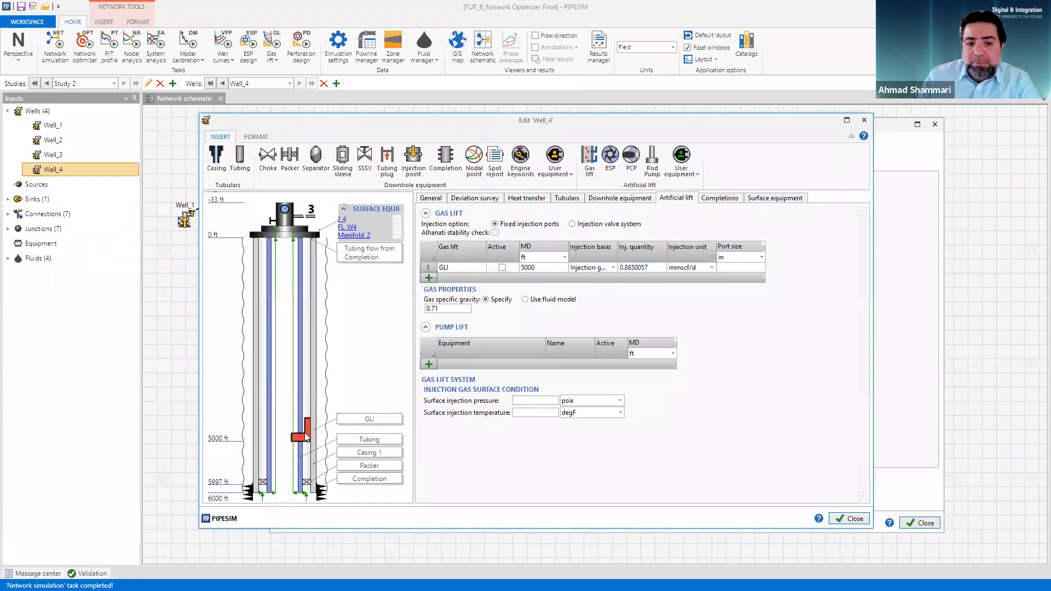
Step: Reactivate the gas lift injection points in Well_4 and Well_3
{"action": "left_click", "coordinate": [303, 438]}
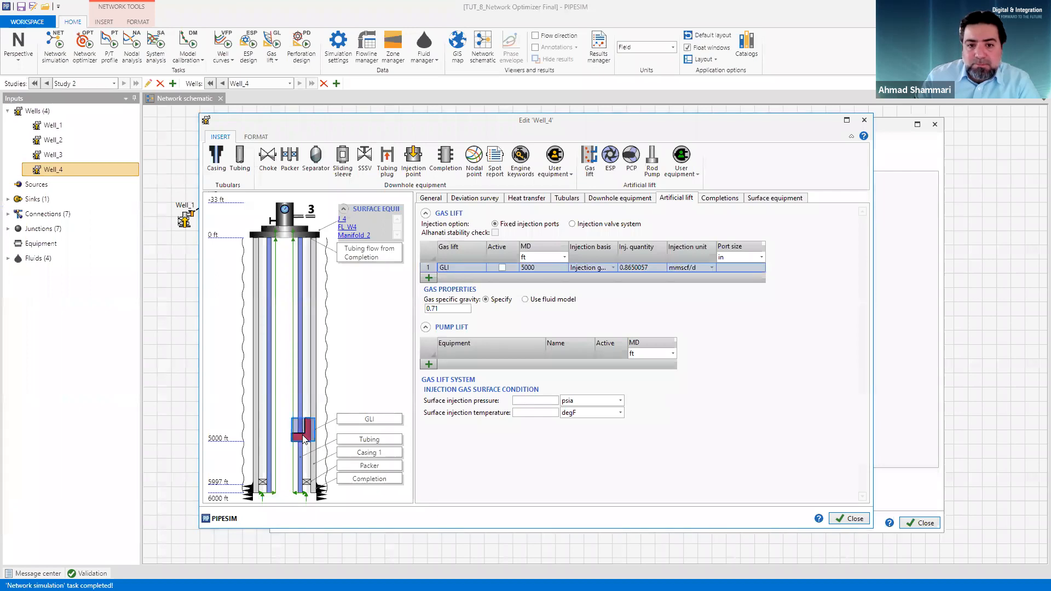
{"action": "left_click", "coordinate": [502, 268]}
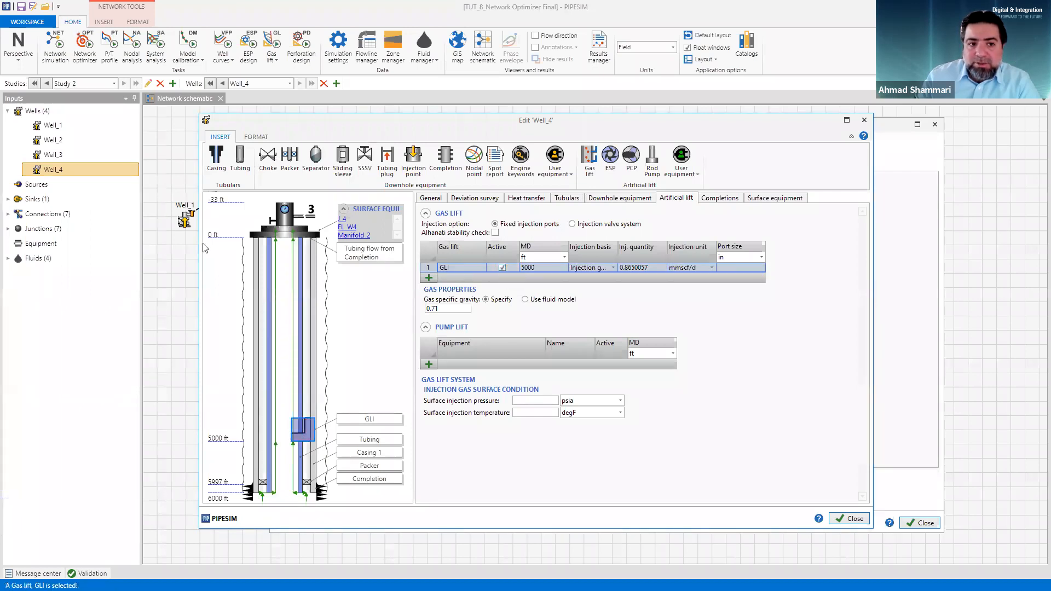
{"action": "left_click", "coordinate": [57, 158]}
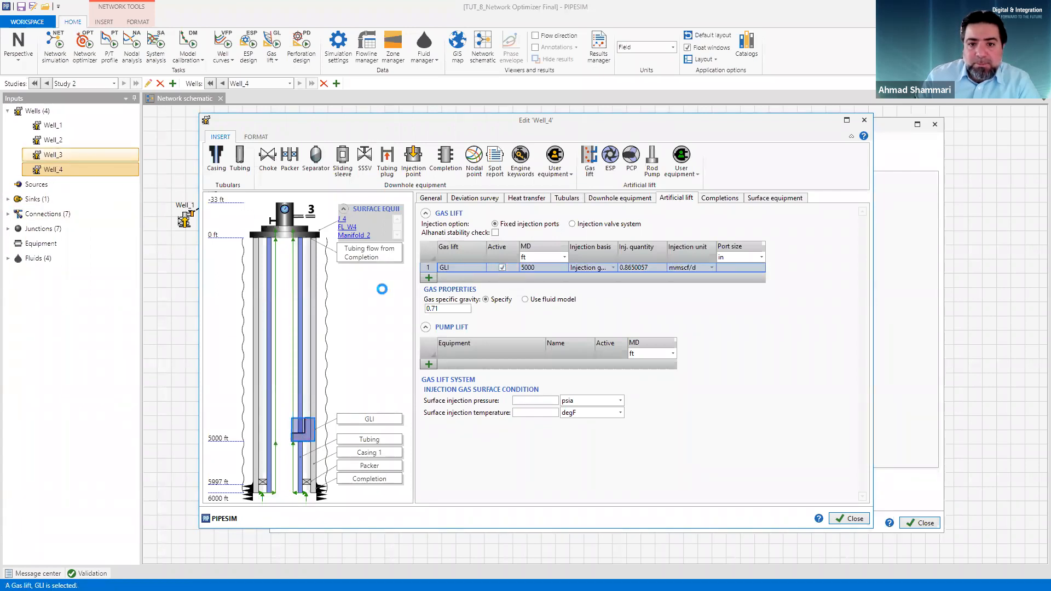
{"action": "left_click", "coordinate": [306, 450]}
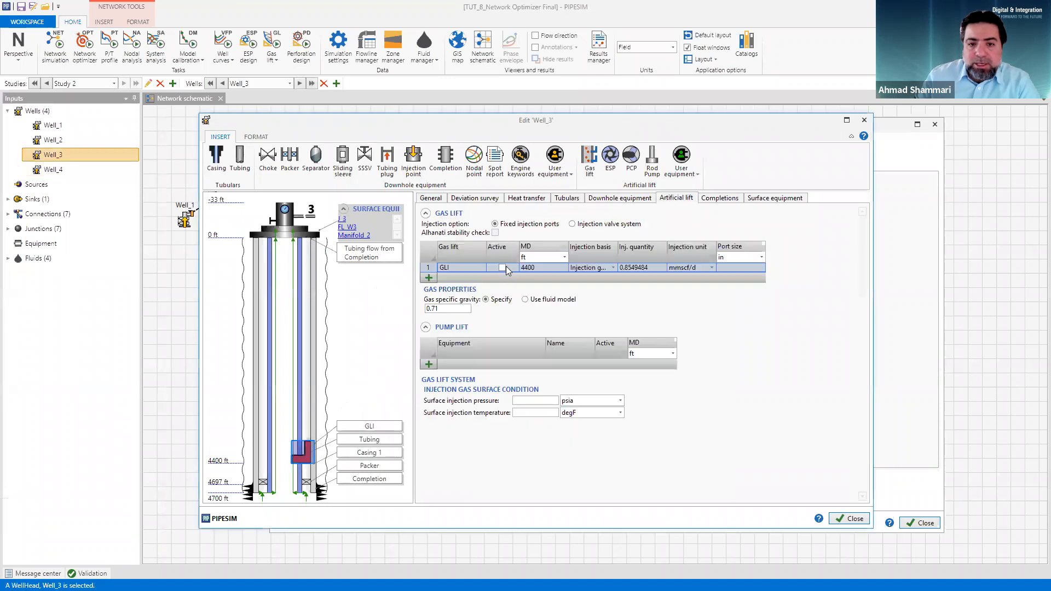
Step: Reactivate the gas lift injection points in Well_2 and Well_1 and close the well editor
{"action": "left_click", "coordinate": [53, 140]}
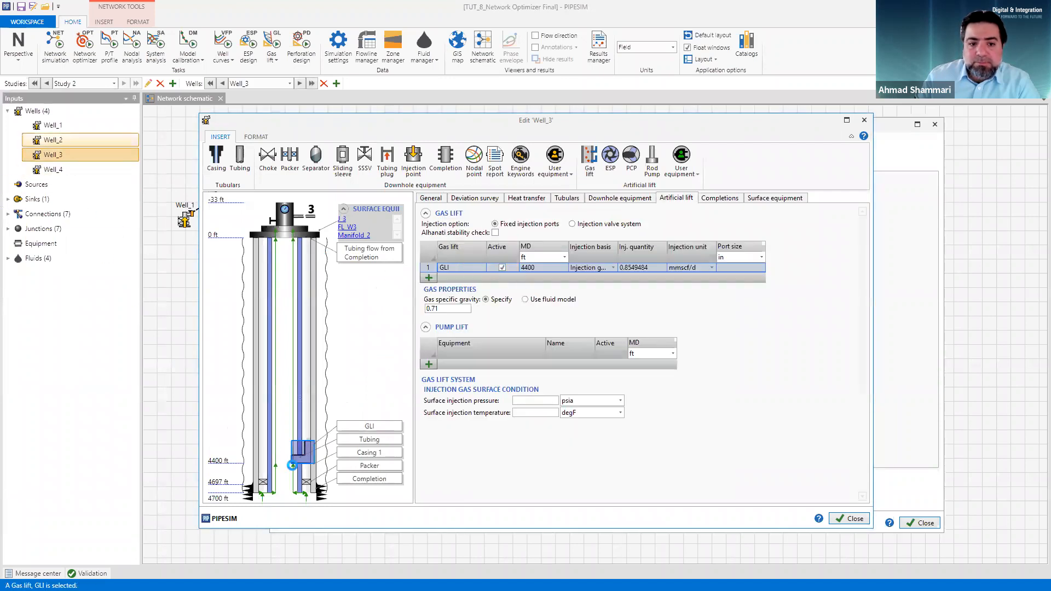
{"action": "left_click", "coordinate": [302, 441]}
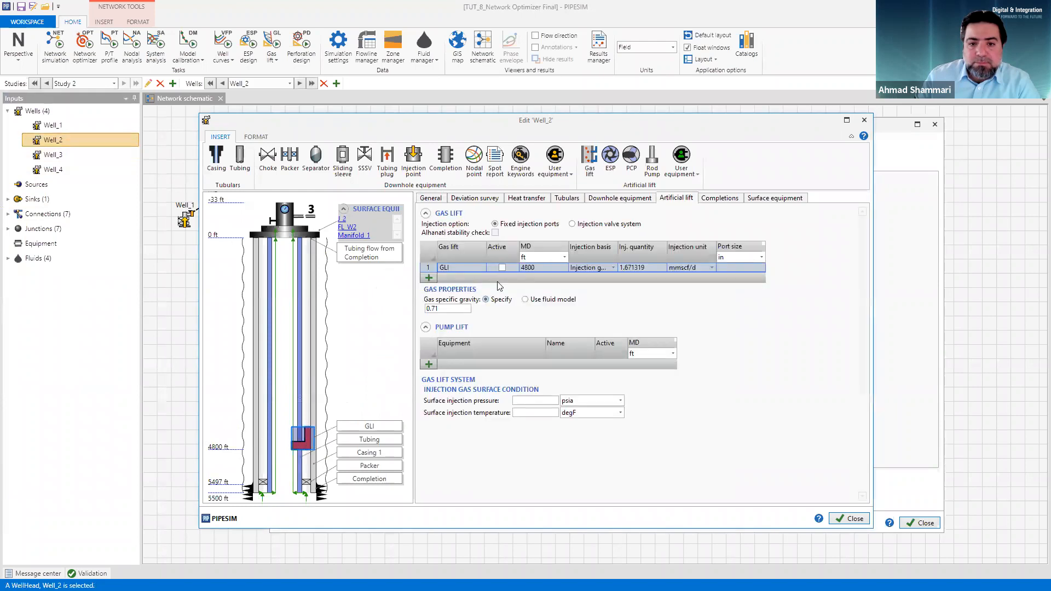
{"action": "left_click", "coordinate": [502, 268]}
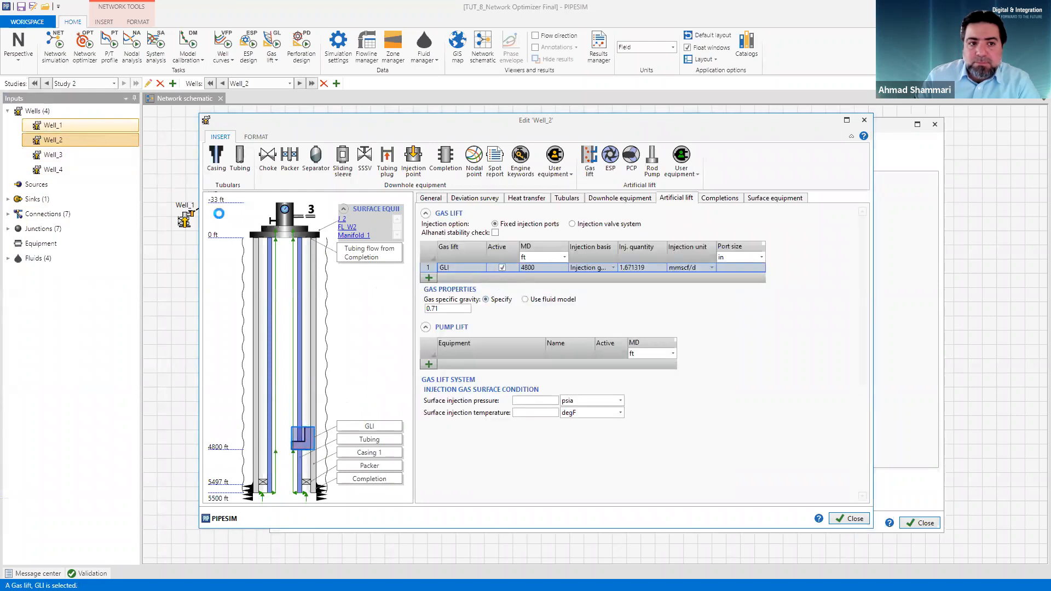
{"action": "left_click", "coordinate": [305, 449]}
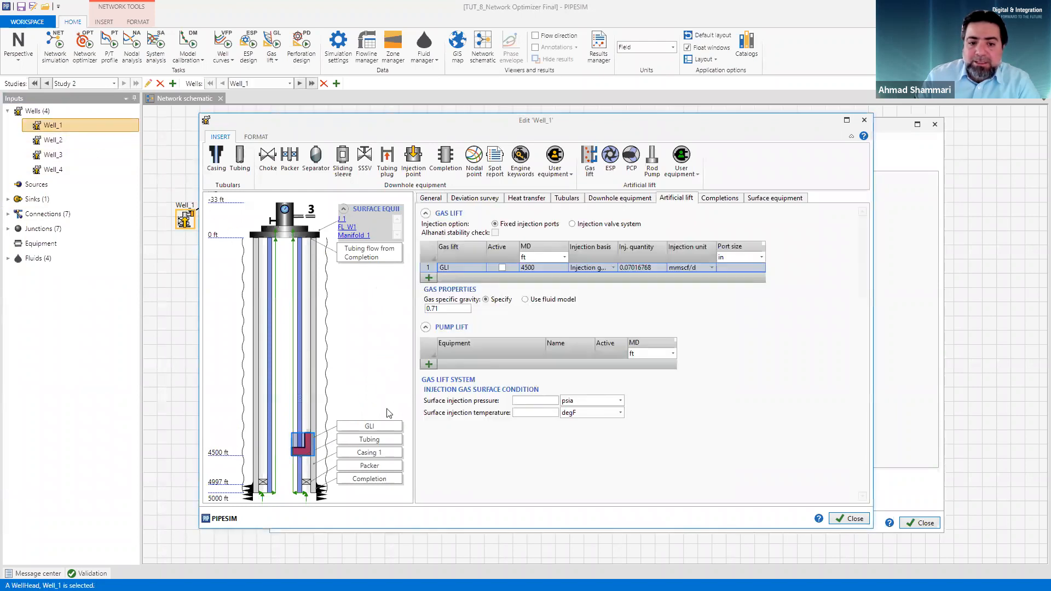
{"action": "left_click", "coordinate": [502, 268]}
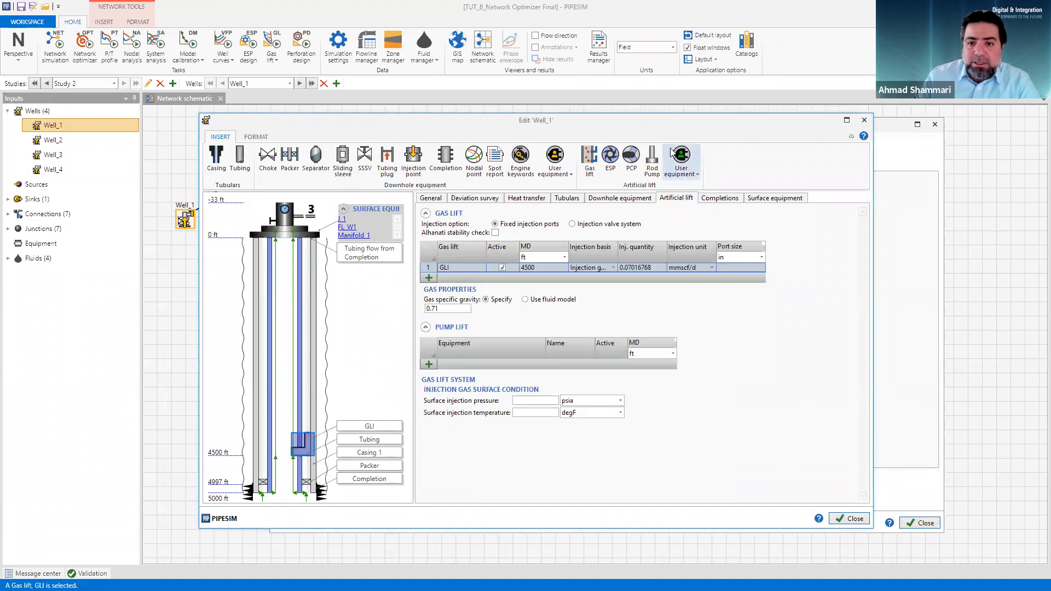
{"action": "left_click", "coordinate": [850, 518]}
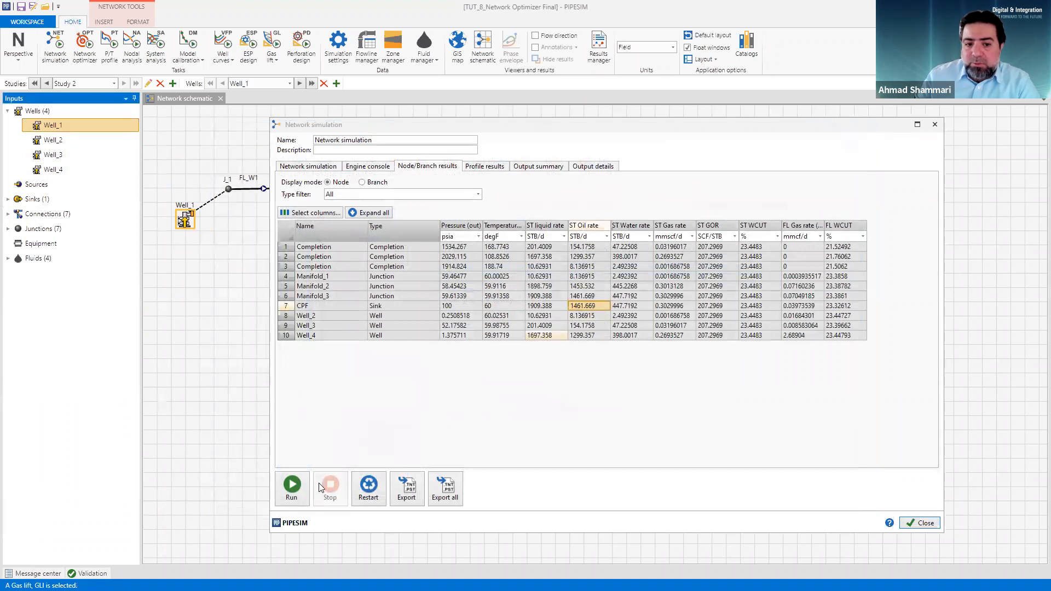
Step: Rerun the network simulation with gas lift active and inspect the CPF sink row in the node results
{"action": "left_click", "coordinate": [292, 493]}
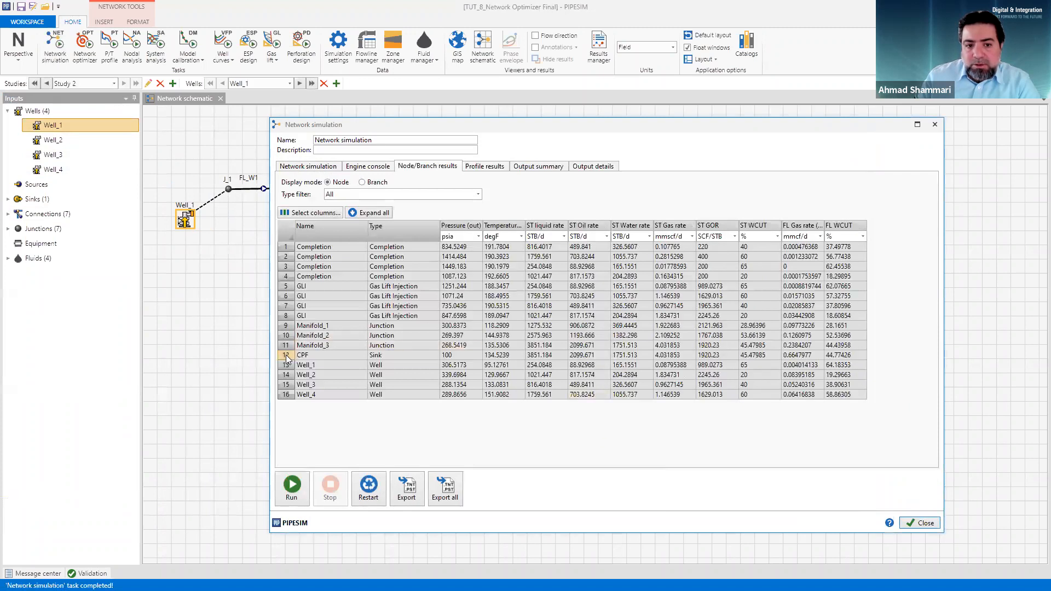
{"action": "left_click", "coordinate": [286, 355]}
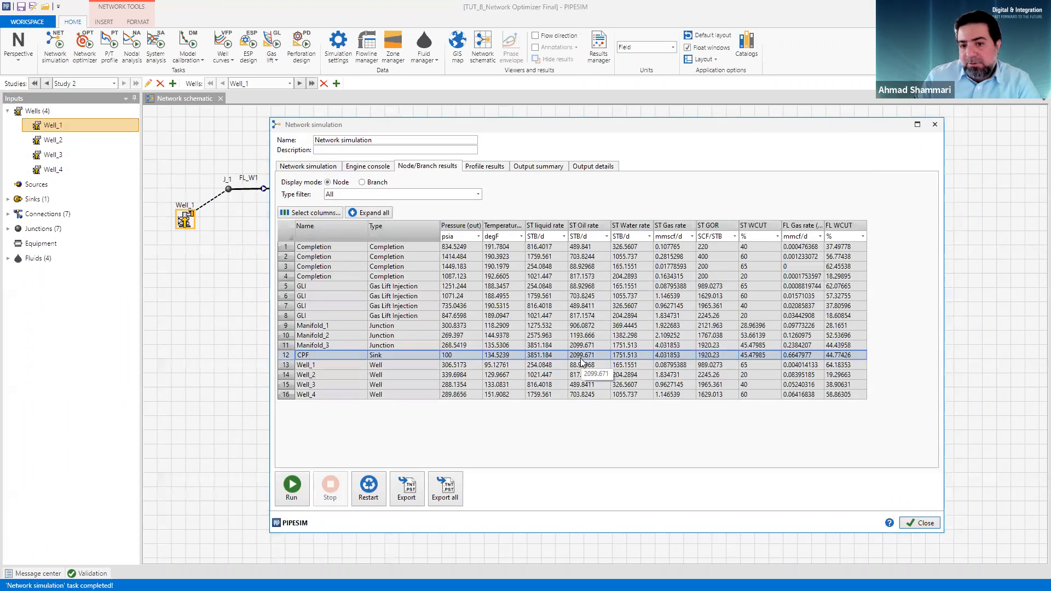
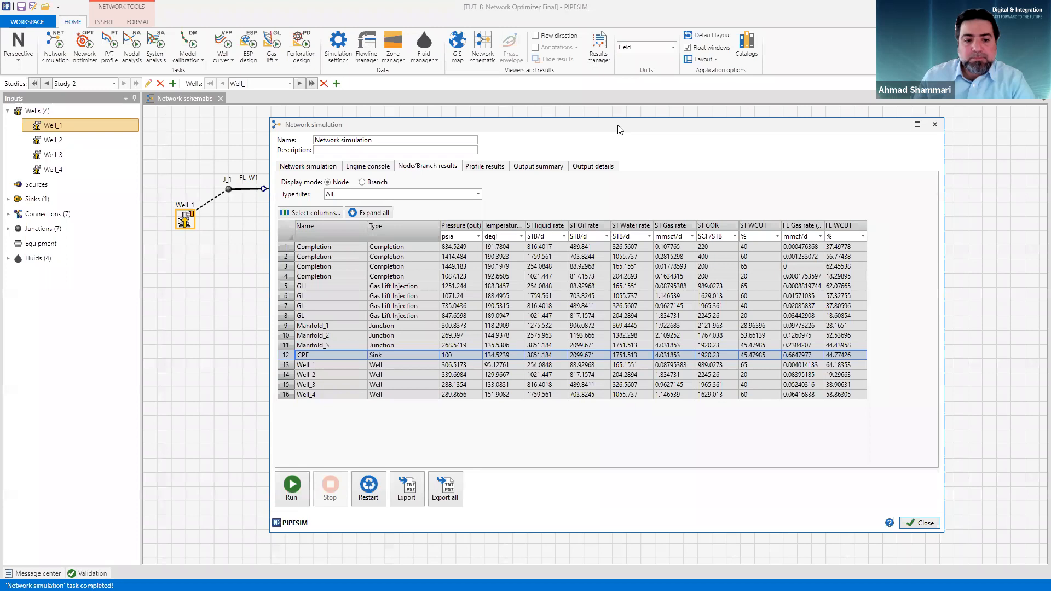
{"action": "left_click_drag", "start_coordinate": [619, 130], "coordinate": [537, 135]}
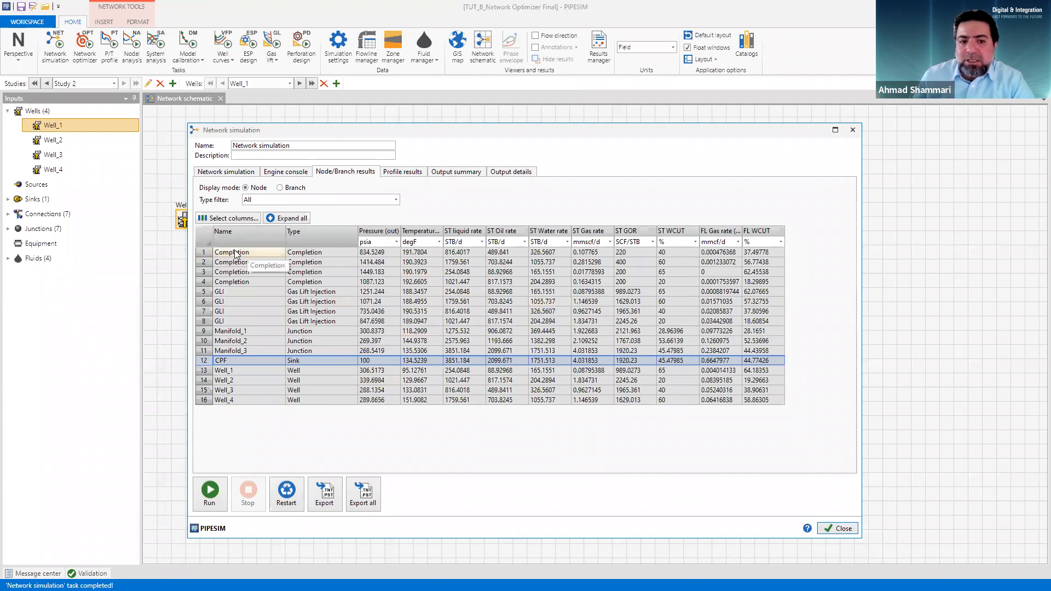
Step: Copy the entire node results table of the network simulation
{"action": "key", "text": "ctrl+a"}
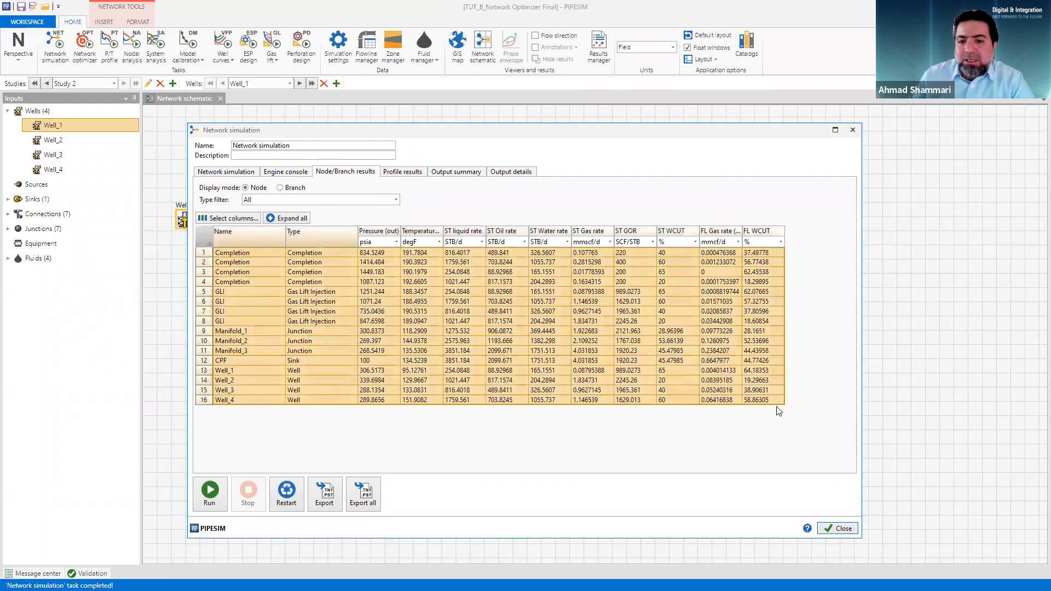
{"action": "right_click", "coordinate": [695, 349]}
{"action": "left_click", "coordinate": [813, 296]}
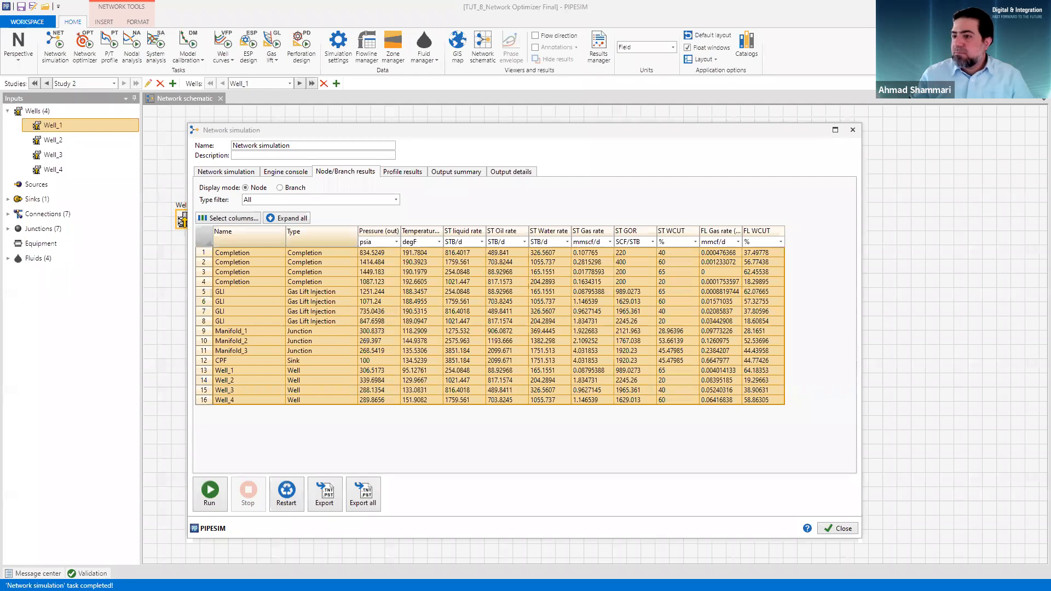
Step: Switch to Excel, paste the copied node results at cell D4 of Sheet2 in Book1, and return to PIPESIM
{"action": "key", "text": "alt+Tab"}
{"action": "left_click", "coordinate": [277, 516]}
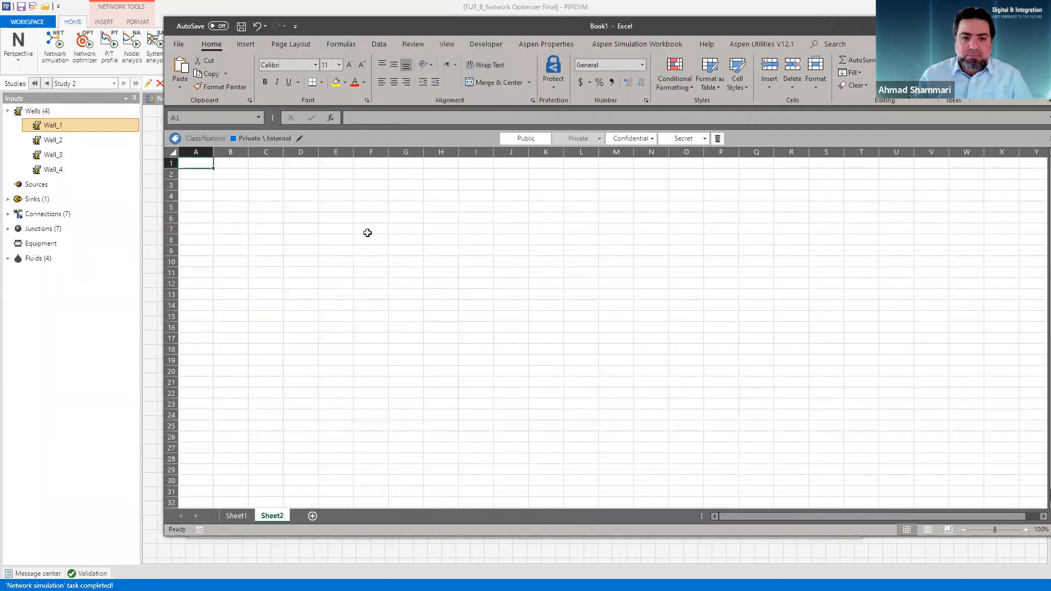
{"action": "left_click", "coordinate": [303, 196]}
{"action": "key", "text": "ctrl+v"}
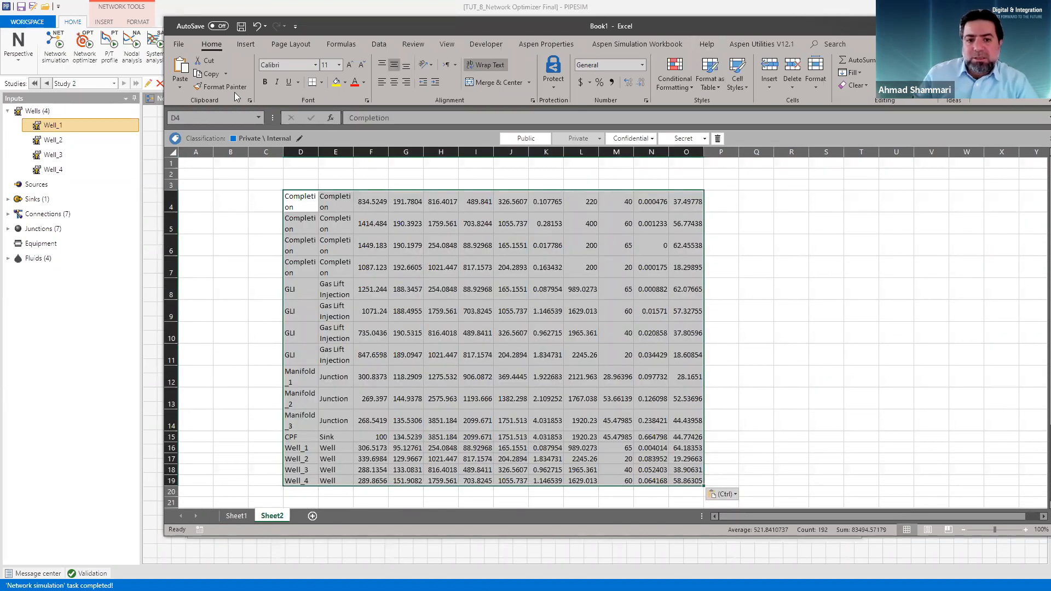
{"action": "left_click_drag", "start_coordinate": [720, 26], "coordinate": [440, 69]}
{"action": "key", "text": "alt+Tab"}
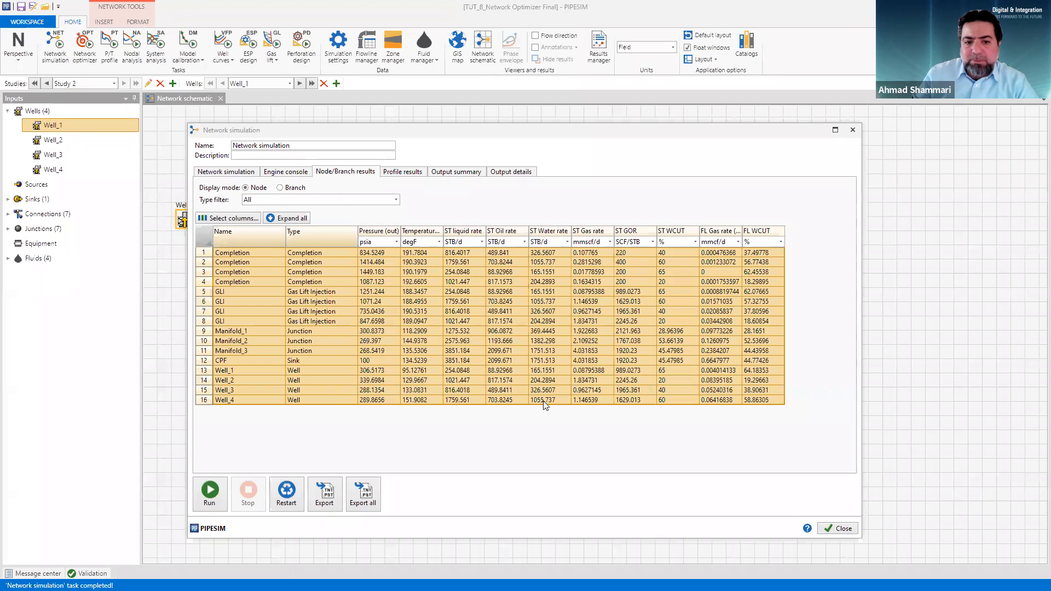
Step: Inspect the details of the fourth completion and the first GLI node, and the profile results of the Well_3 and CPF branches
{"action": "left_click", "coordinate": [209, 283]}
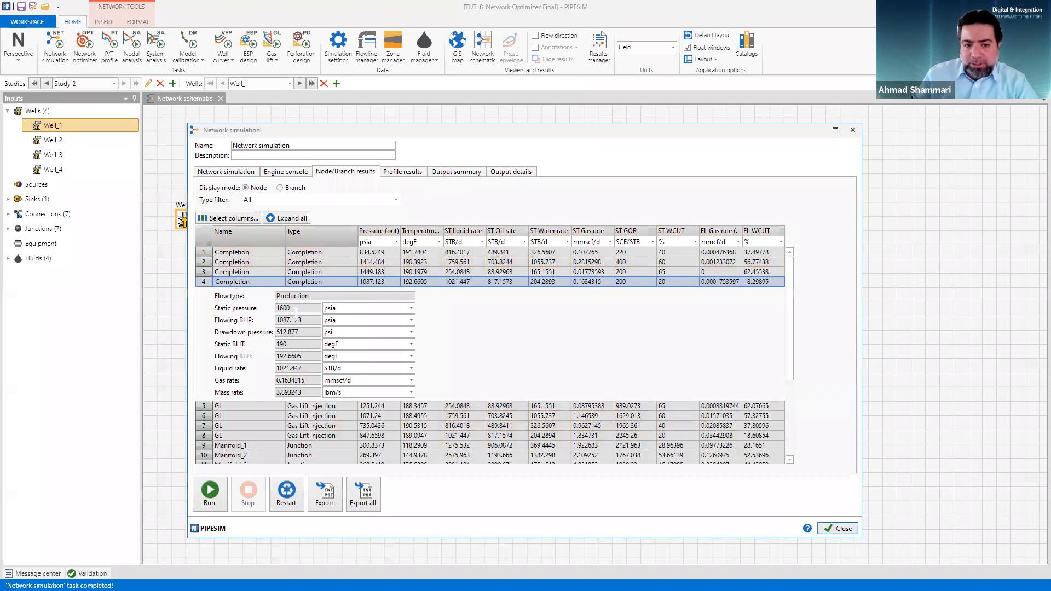
{"action": "left_click", "coordinate": [207, 412]}
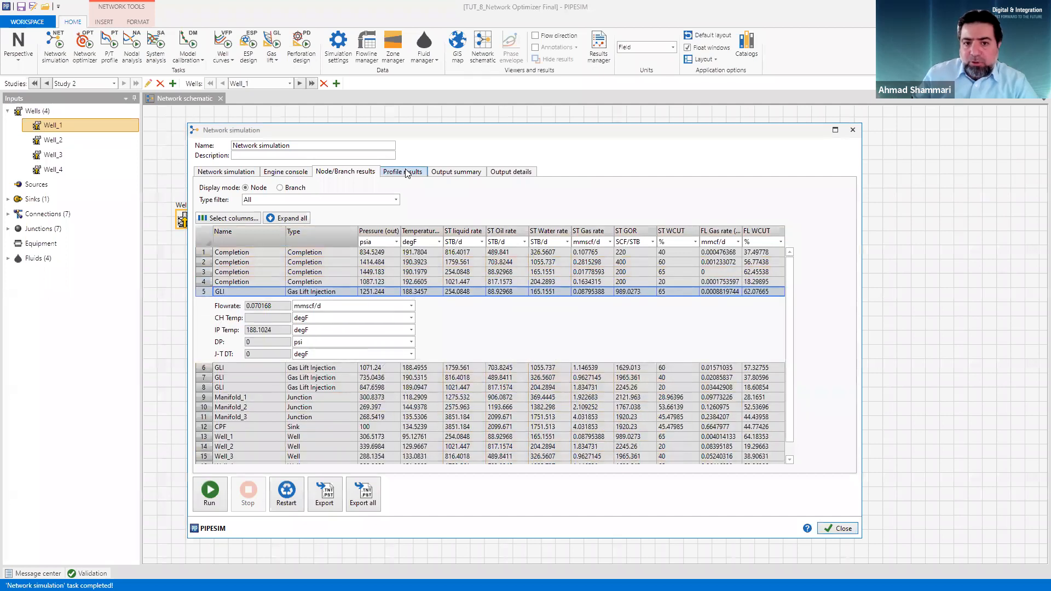
{"action": "left_click", "coordinate": [407, 174]}
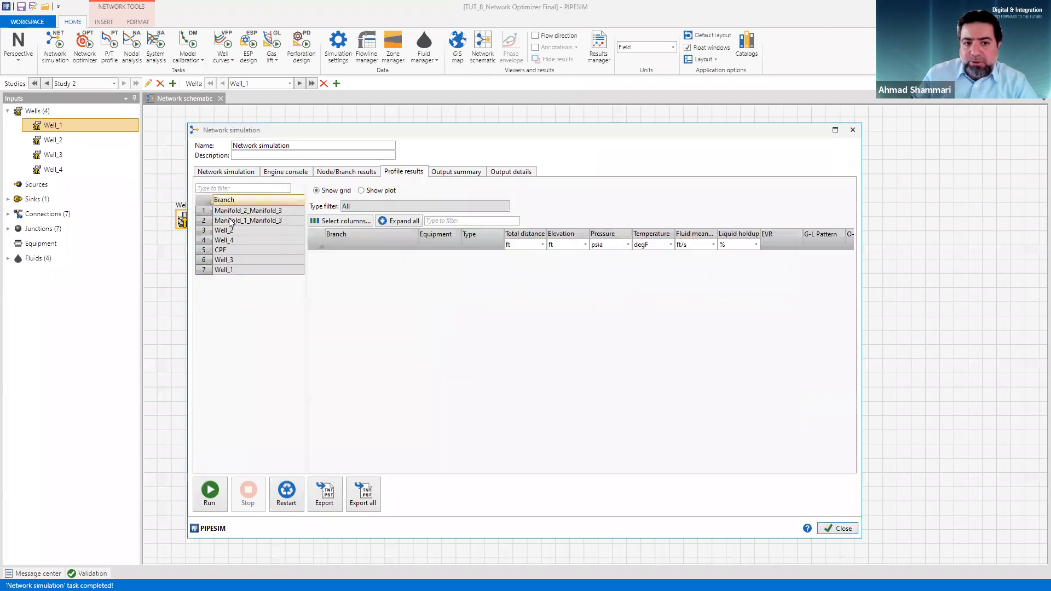
{"action": "left_click", "coordinate": [204, 262]}
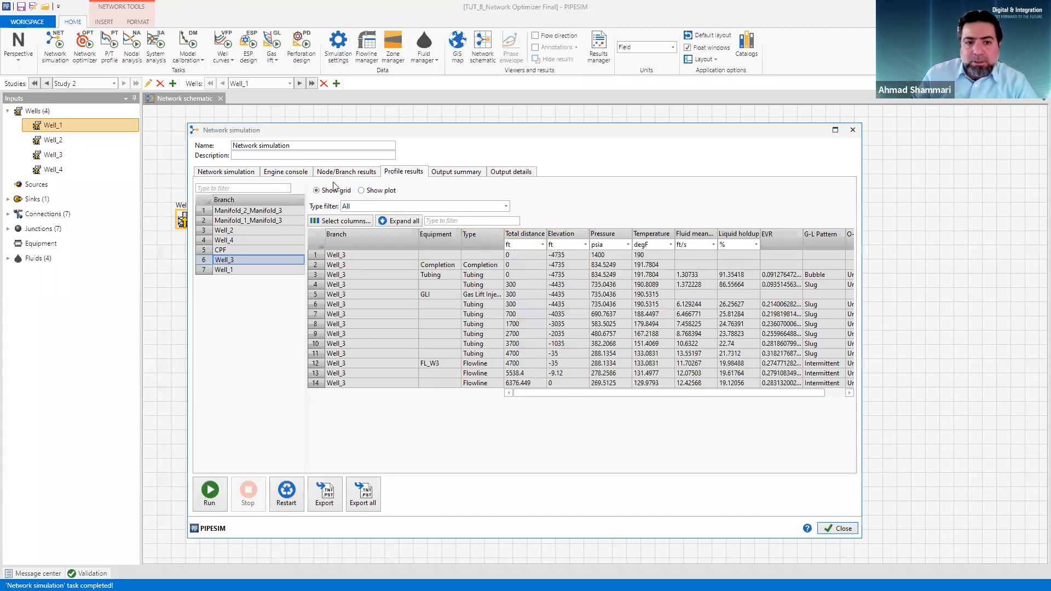
{"action": "left_click", "coordinate": [205, 252]}
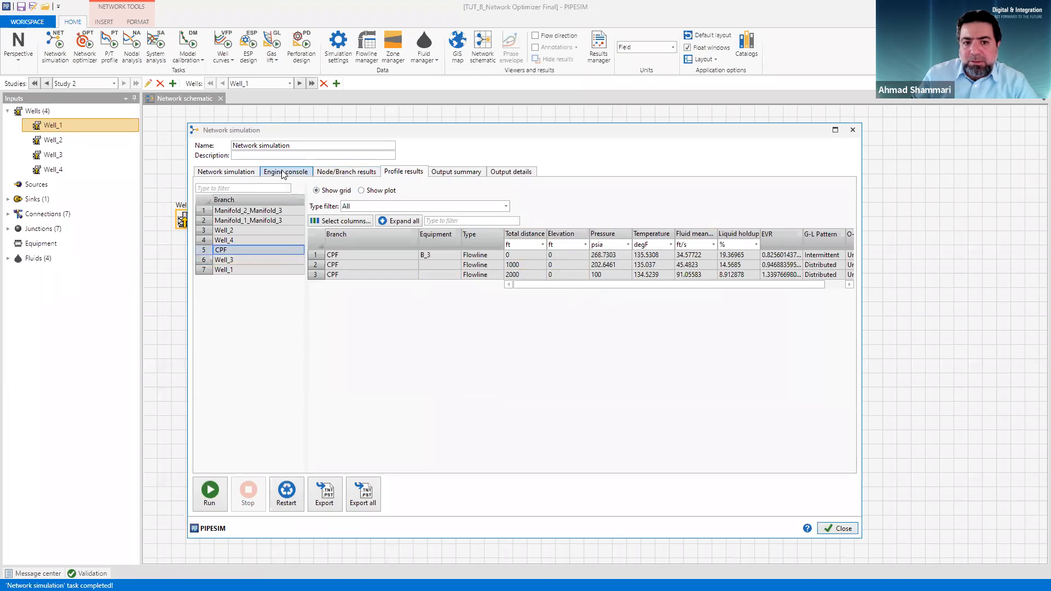
Step: Inspect the CPF sink row in the node results and review the columns available for that table
{"action": "left_click", "coordinate": [351, 173]}
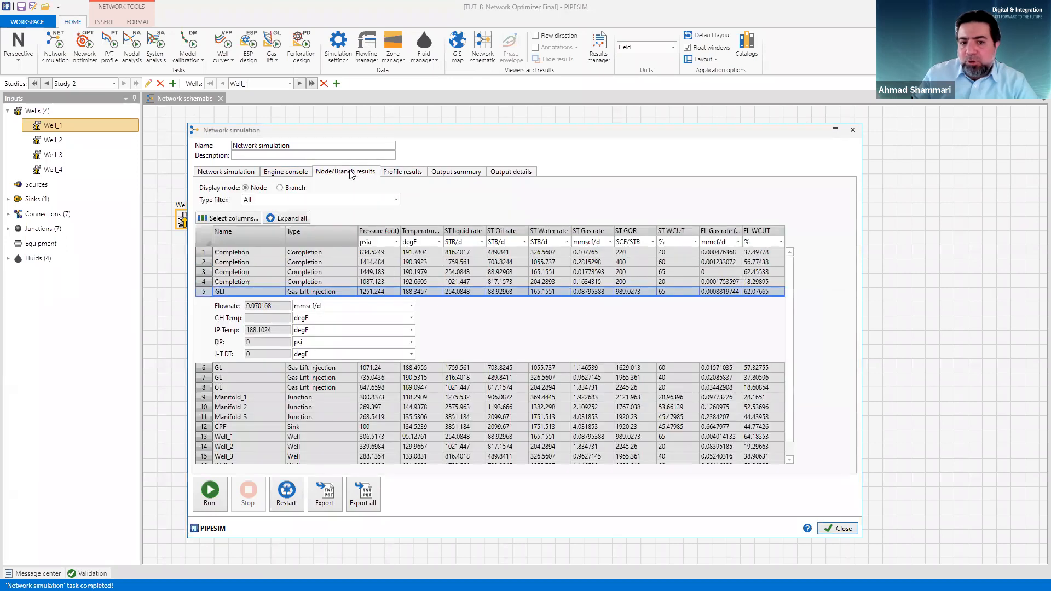
{"action": "left_click", "coordinate": [204, 428]}
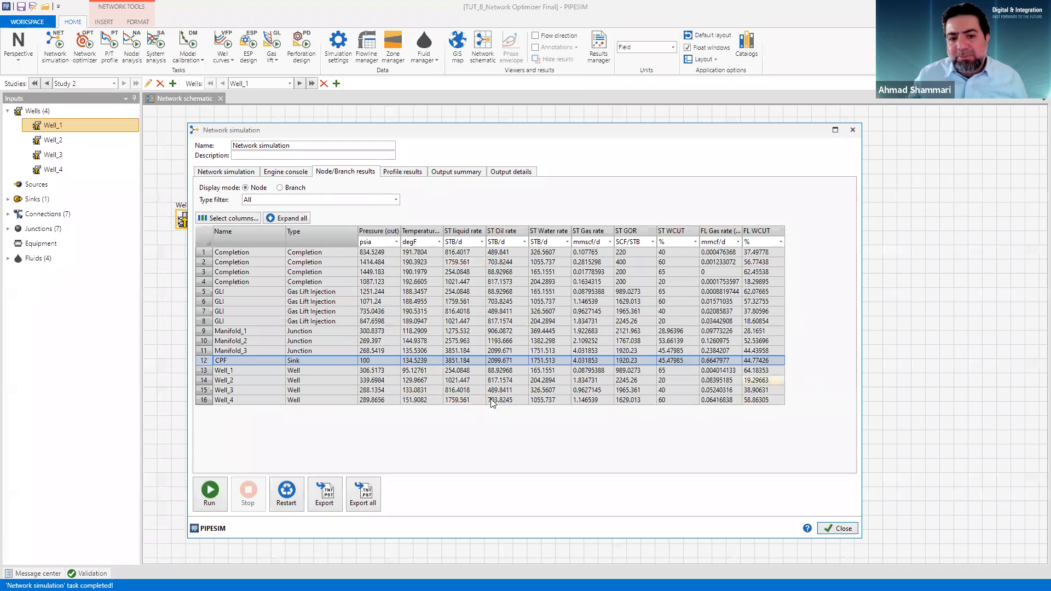
{"action": "left_click", "coordinate": [217, 219]}
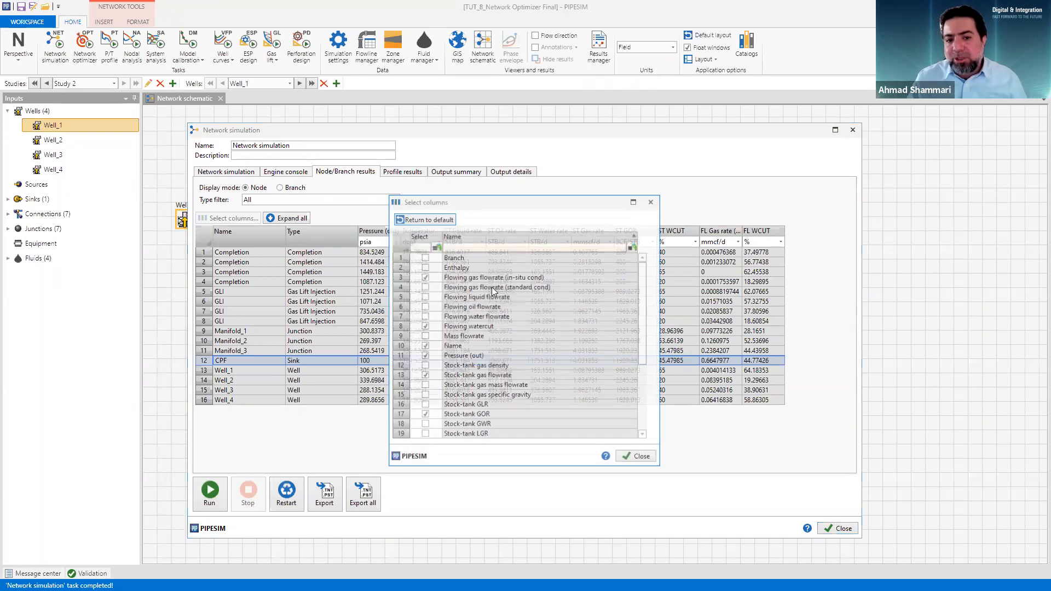
{"action": "left_click_drag", "start_coordinate": [534, 202], "coordinate": [731, 237]}
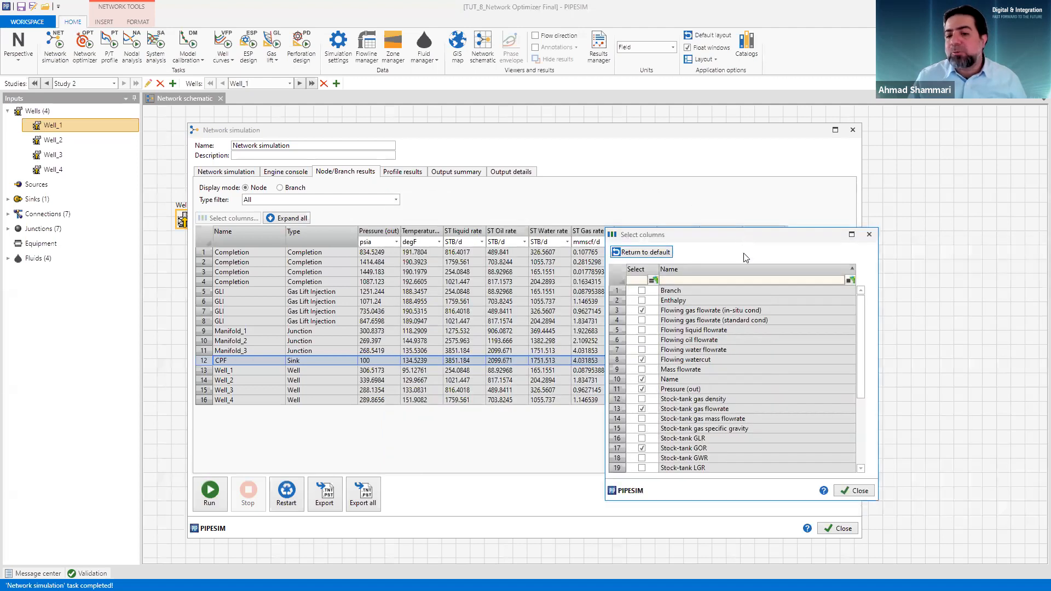
{"action": "left_click", "coordinate": [855, 491]}
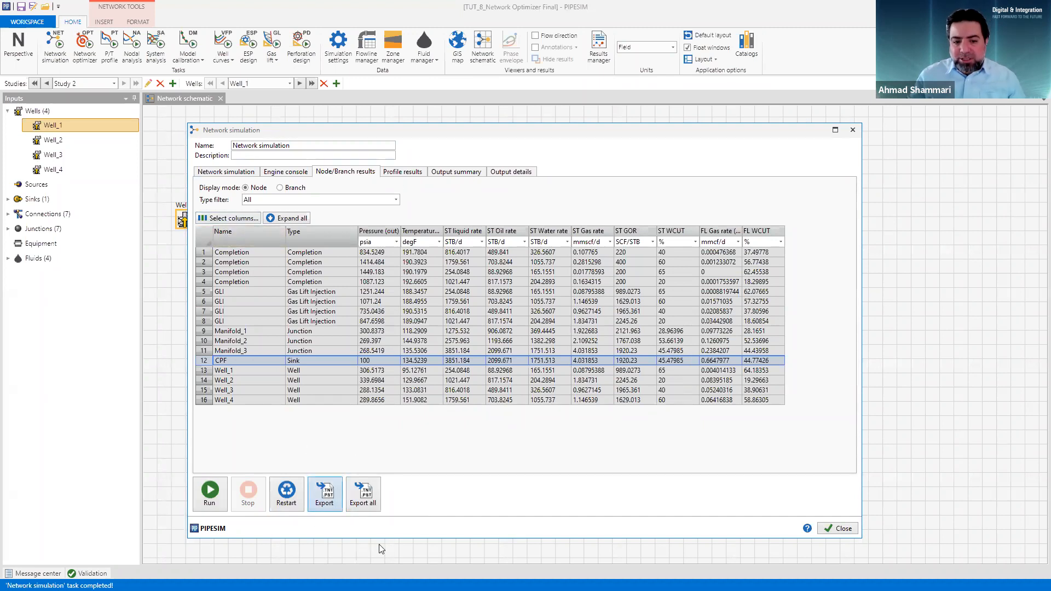
Step: Review the output details and the output summary reports of the network simulation
{"action": "left_click", "coordinate": [507, 177]}
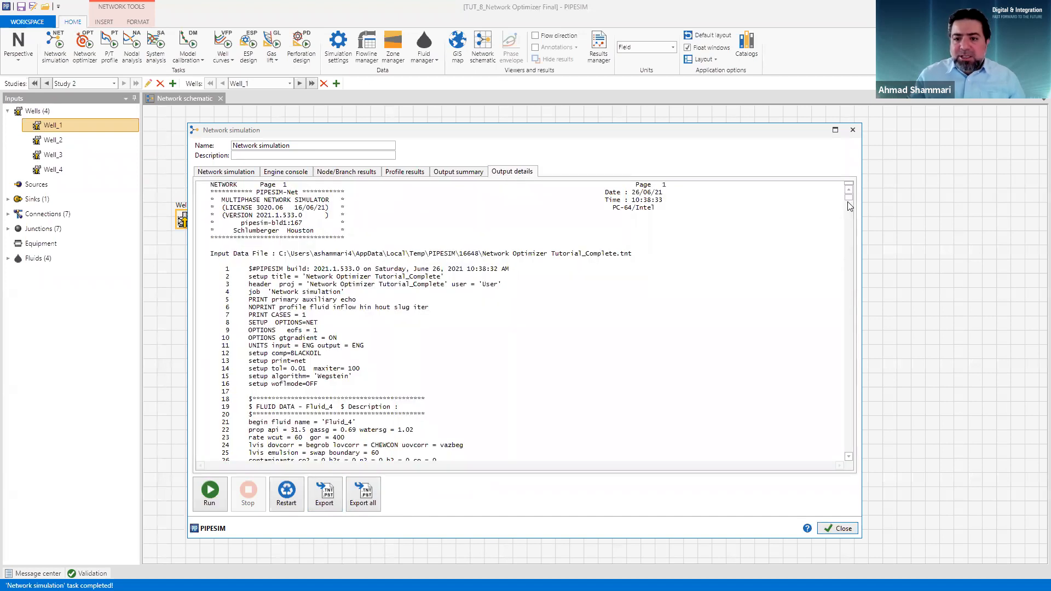
{"action": "mouse_move", "coordinate": [848, 199]}
{"action": "left_mouse_down"}
{"action": "mouse_move", "coordinate": [859, 254]}
{"action": "mouse_move", "coordinate": [842, 476]}
{"action": "mouse_move", "coordinate": [844, 182]}
{"action": "left_mouse_up"}
{"action": "left_click", "coordinate": [462, 174]}
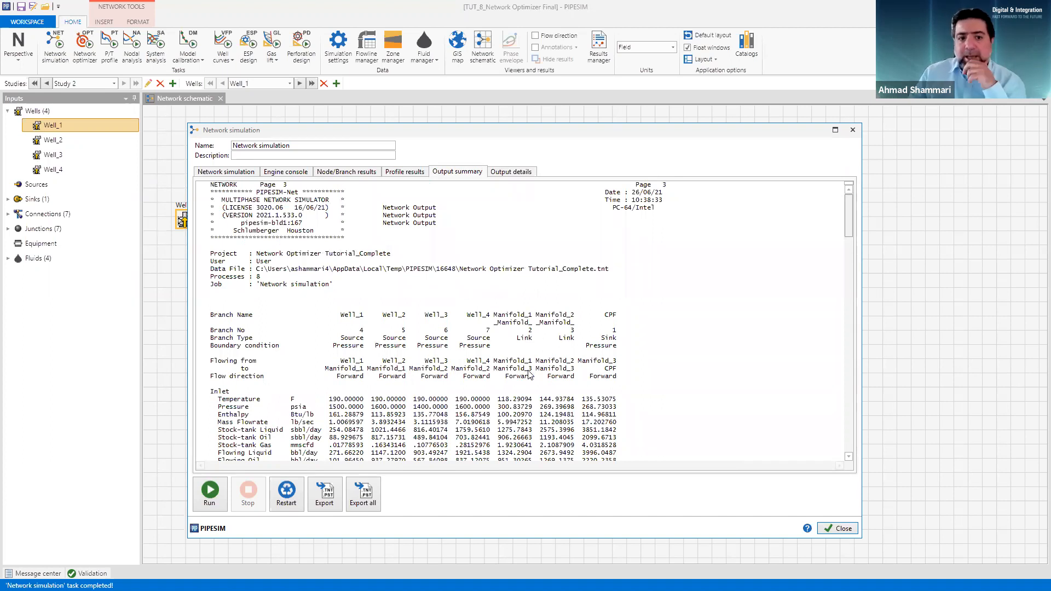
Step: Plot the profile results as pressure against total distance for both manifold branches, CPF and all four wells together
{"action": "left_click", "coordinate": [404, 172]}
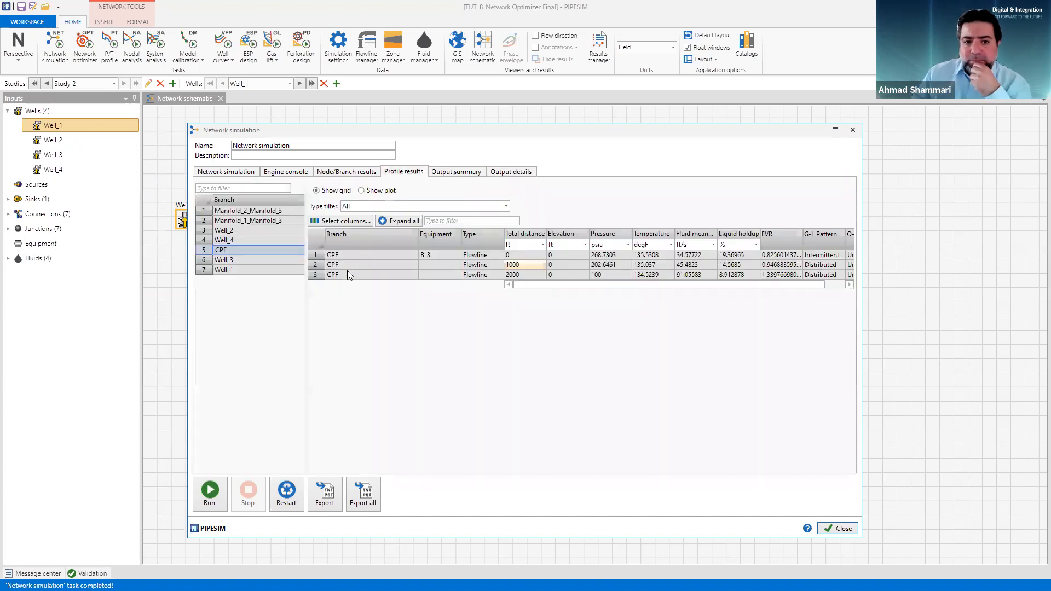
{"action": "left_click", "coordinate": [219, 211]}
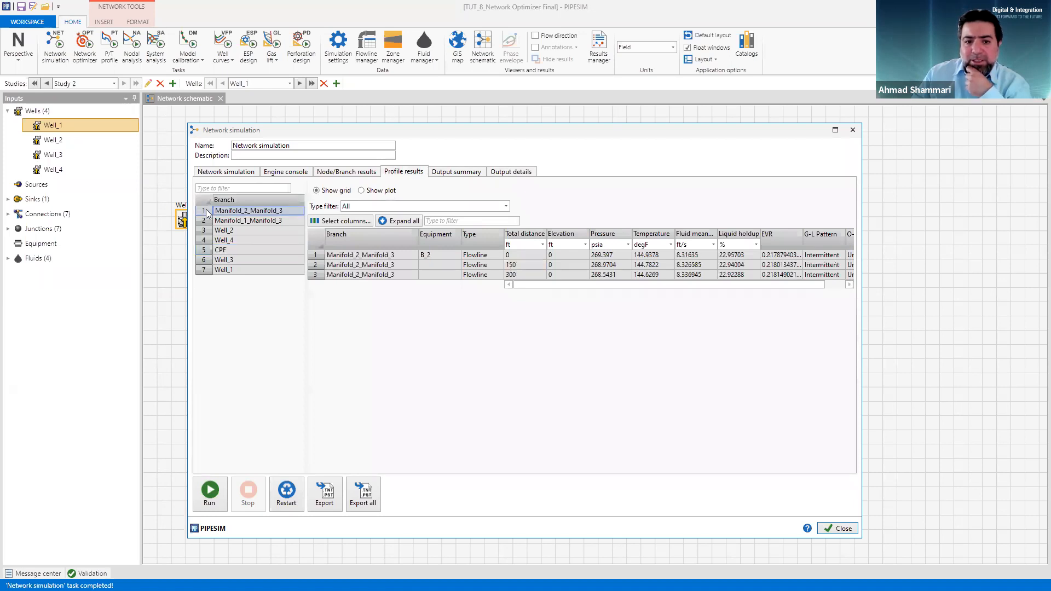
{"action": "left_click", "coordinate": [371, 192]}
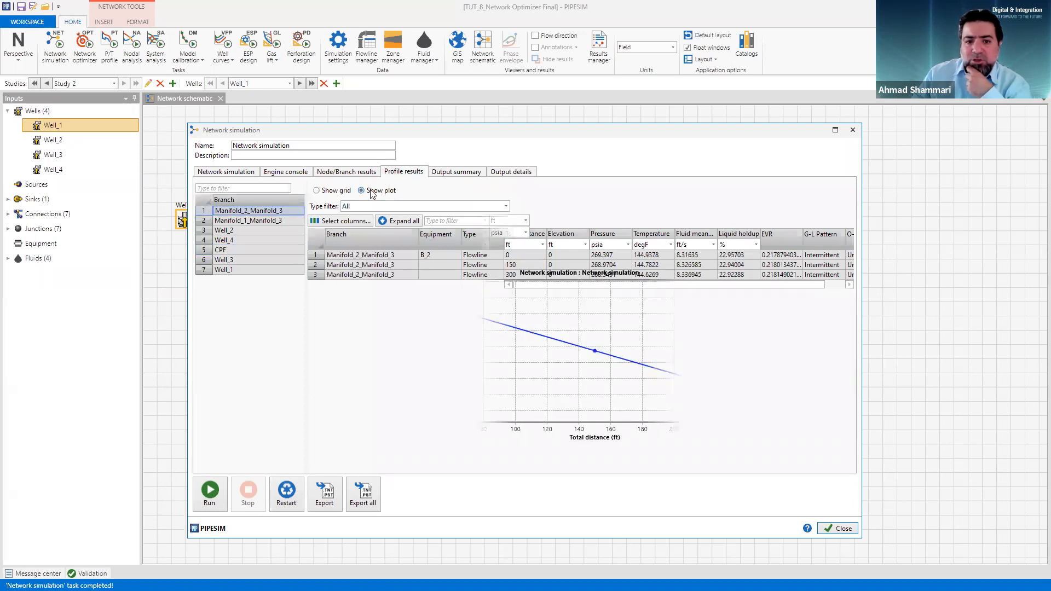
{"action": "left_click", "coordinate": [232, 220], "text": "ctrl"}
{"action": "left_click", "coordinate": [232, 230], "text": "ctrl"}
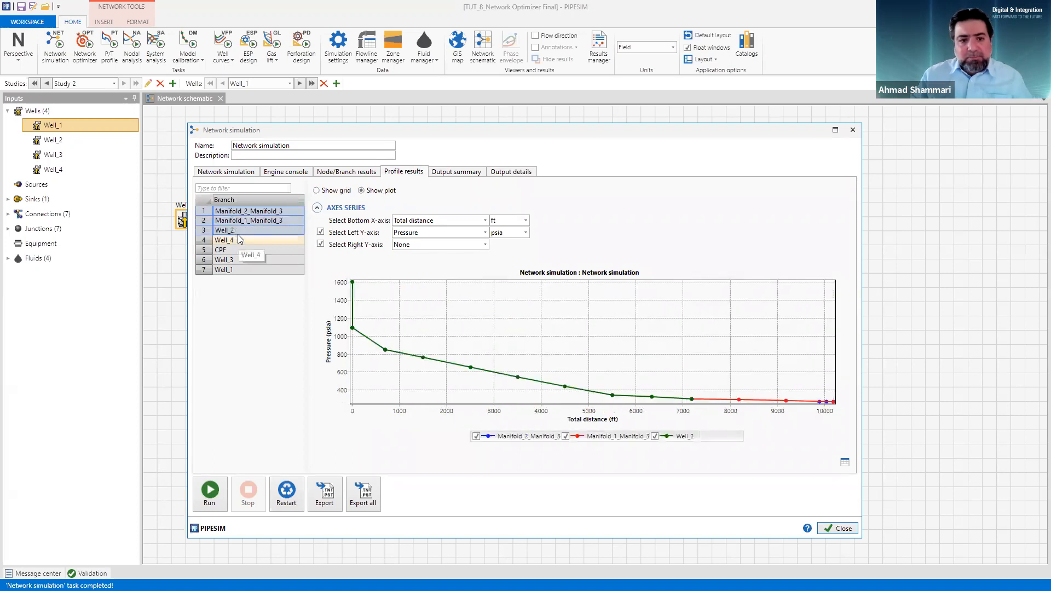
{"action": "left_click", "coordinate": [239, 240], "text": "ctrl"}
{"action": "left_click", "coordinate": [238, 250], "text": "ctrl"}
{"action": "left_click", "coordinate": [239, 260], "text": "ctrl"}
{"action": "left_click", "coordinate": [239, 270], "text": "ctrl"}
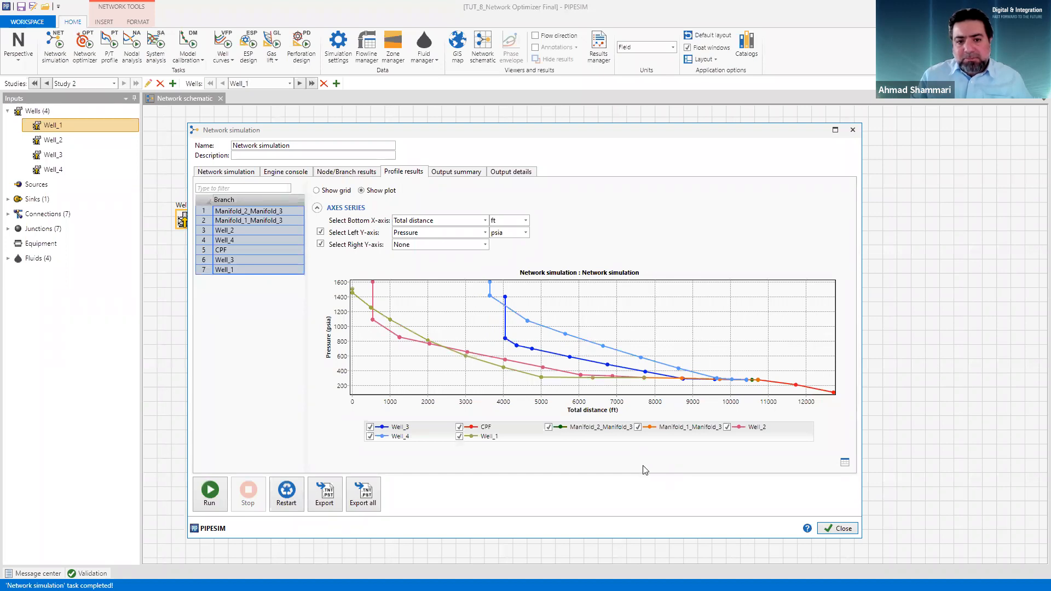
{"action": "right_click", "coordinate": [603, 305]}
{"action": "left_click", "coordinate": [631, 241]}
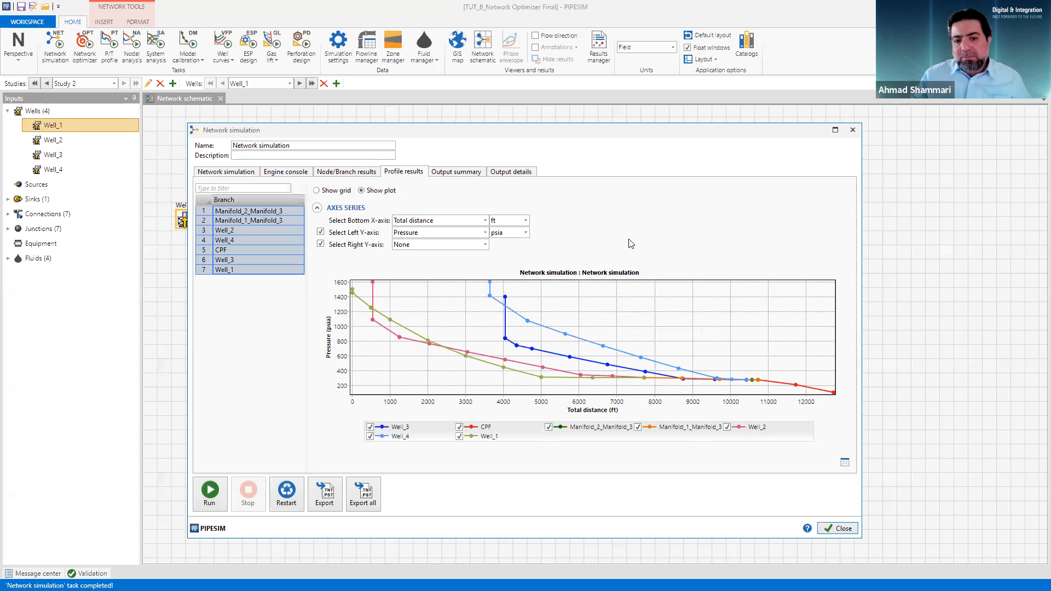